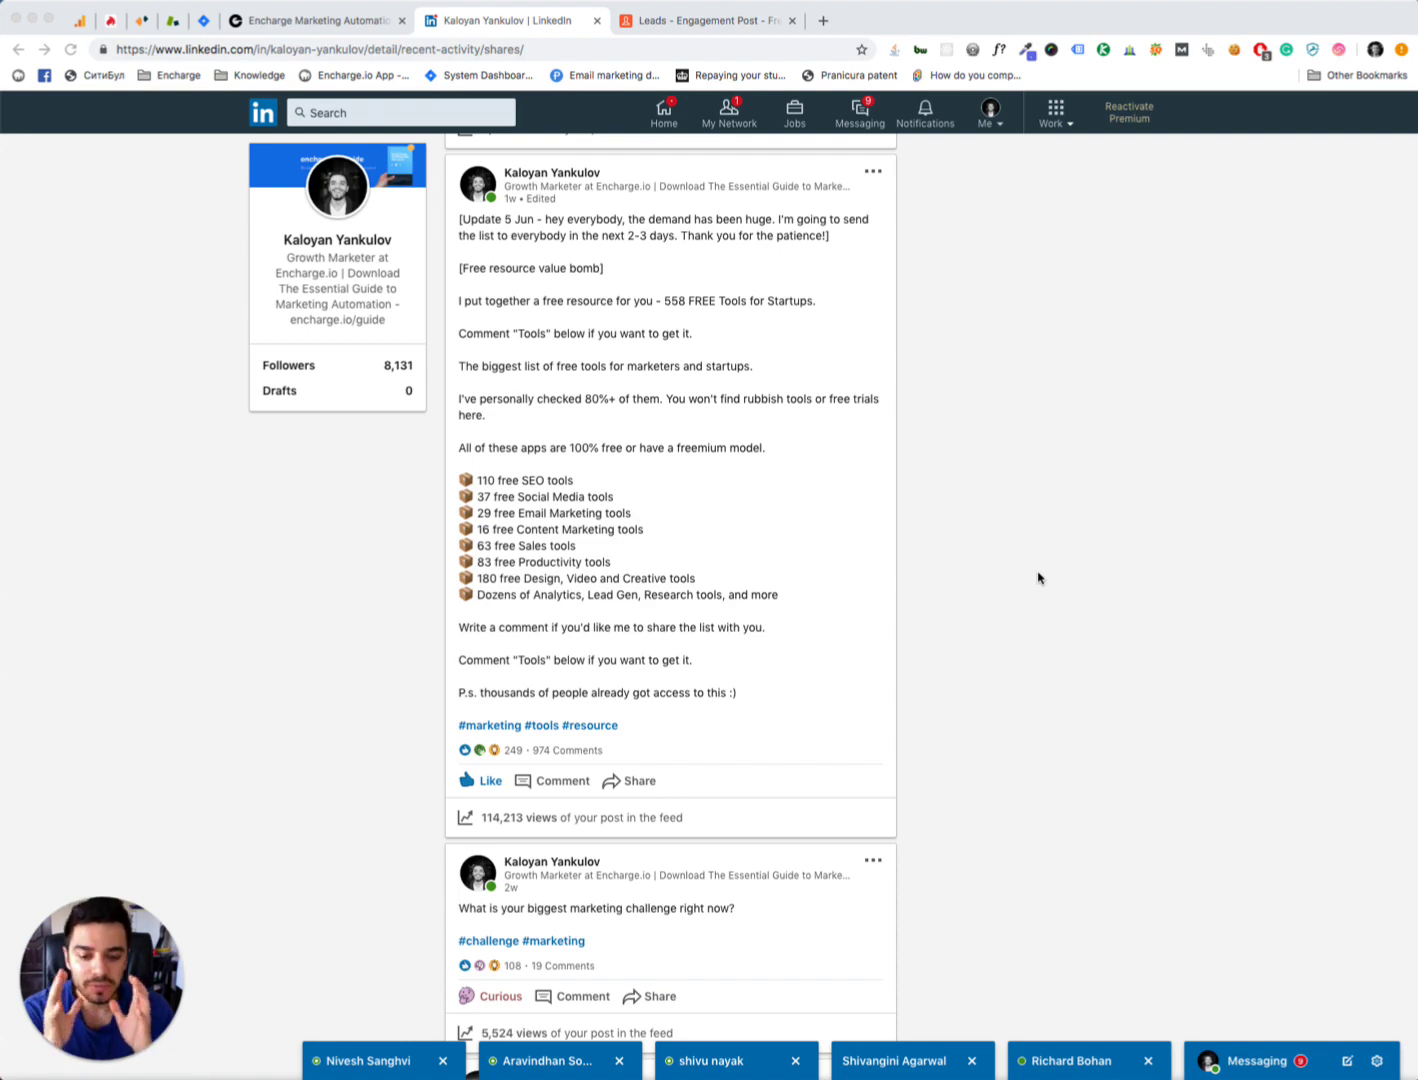
# Bring up the Airtable 'Leads - Engagement Post' table in its Email received view
pyautogui.click(1039, 578)
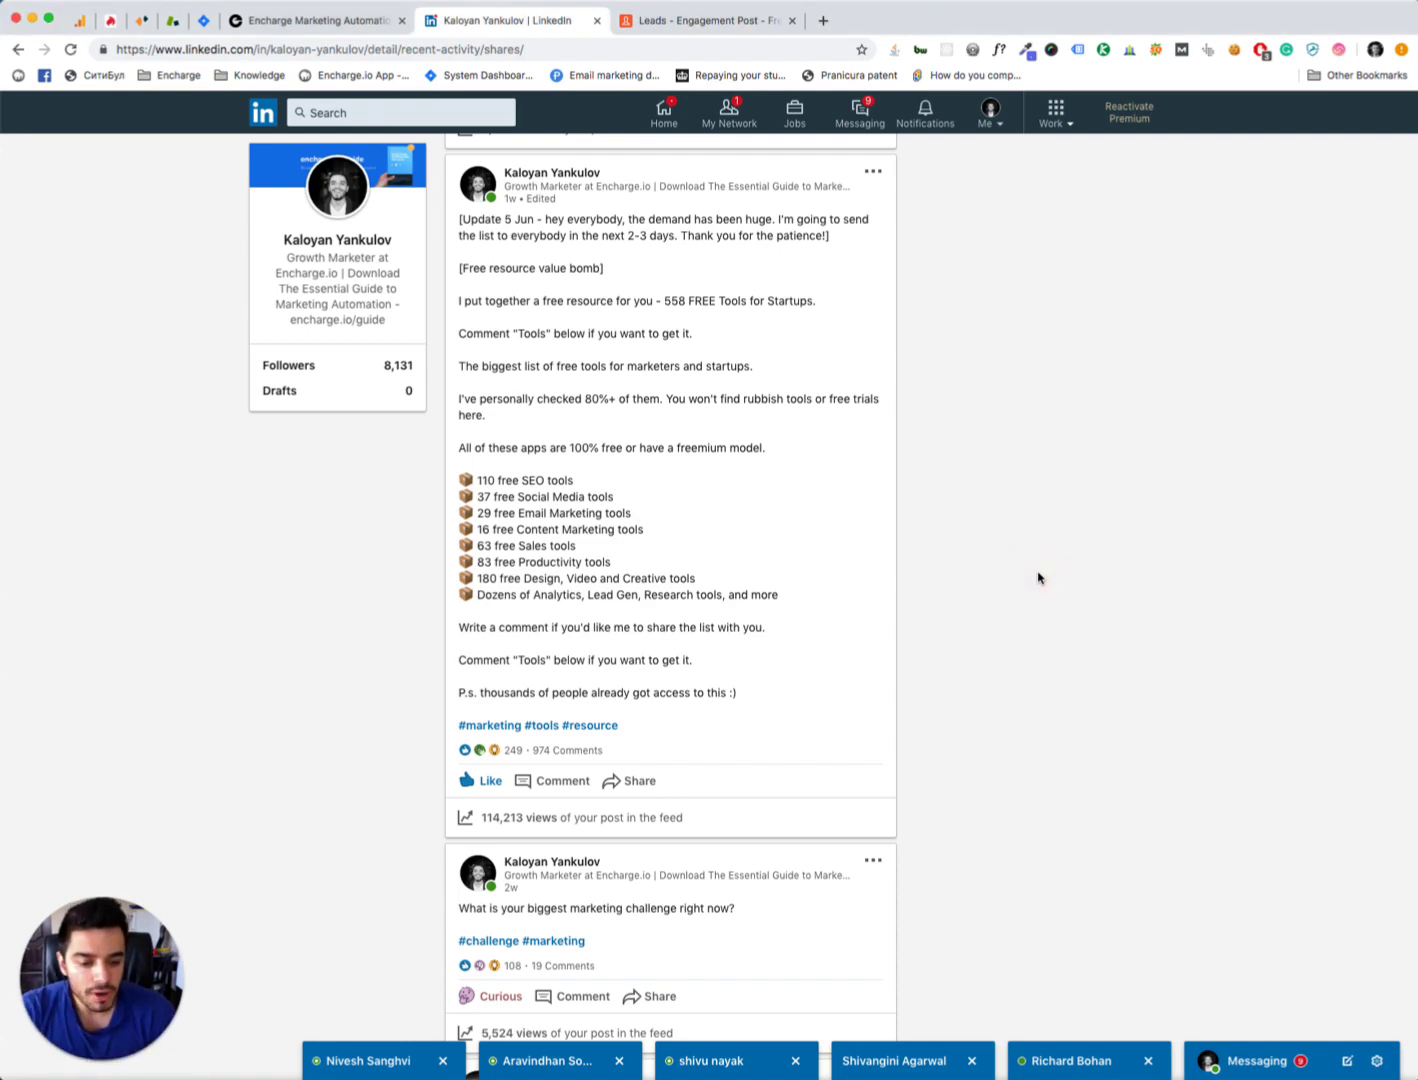
pyautogui.click(645, 25)
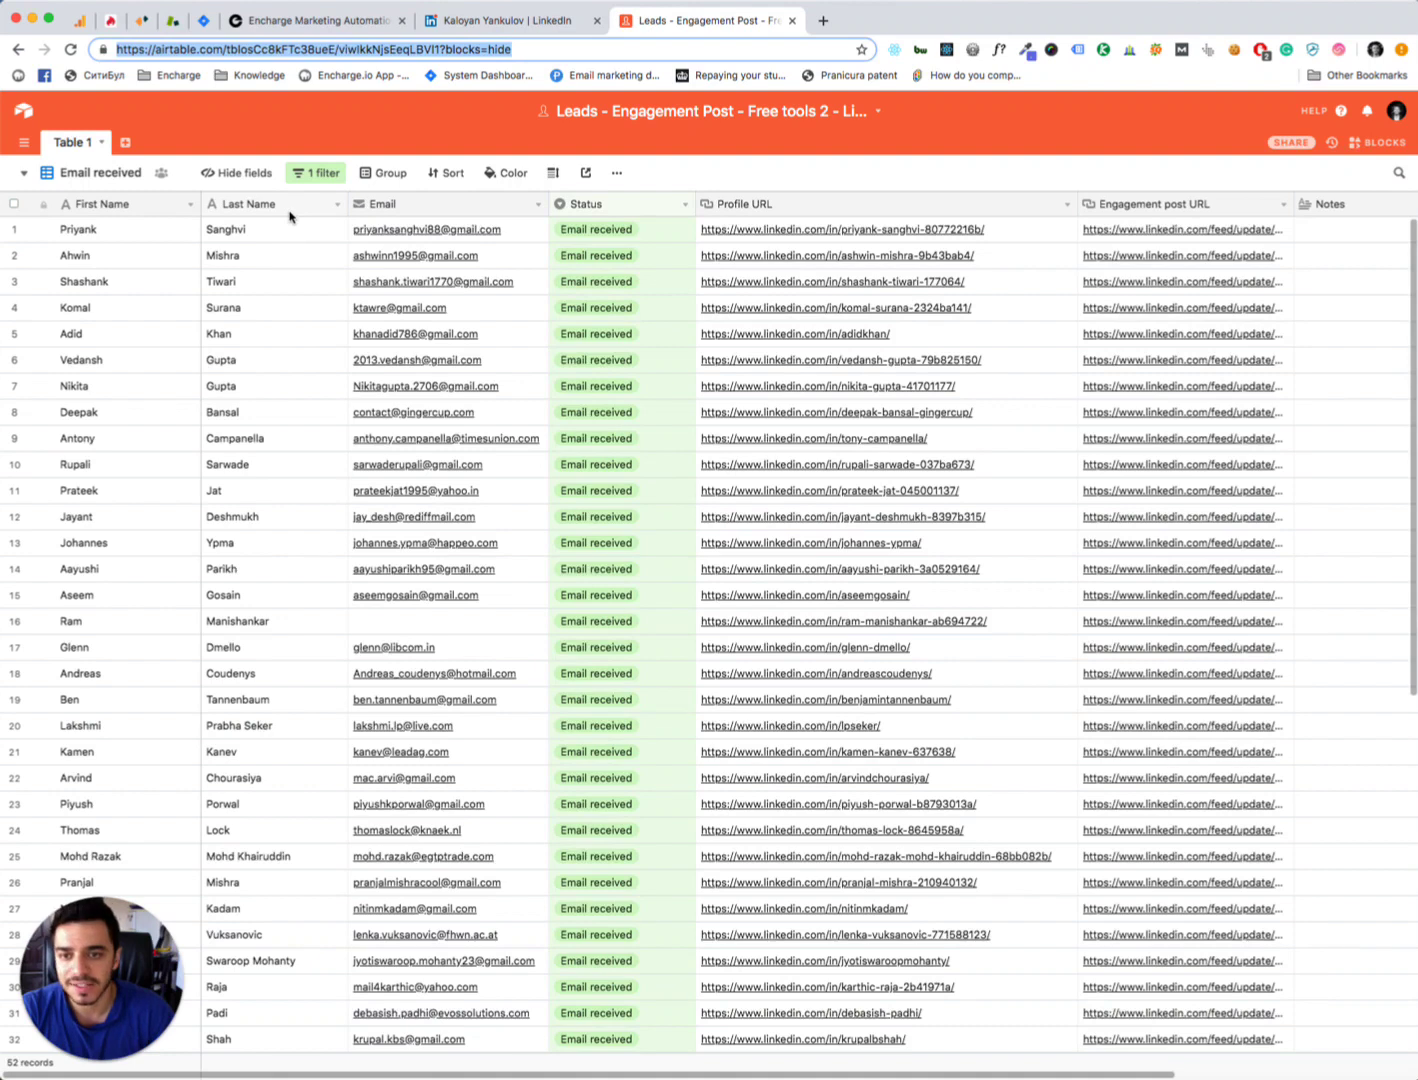
pyautogui.click(648, 233)
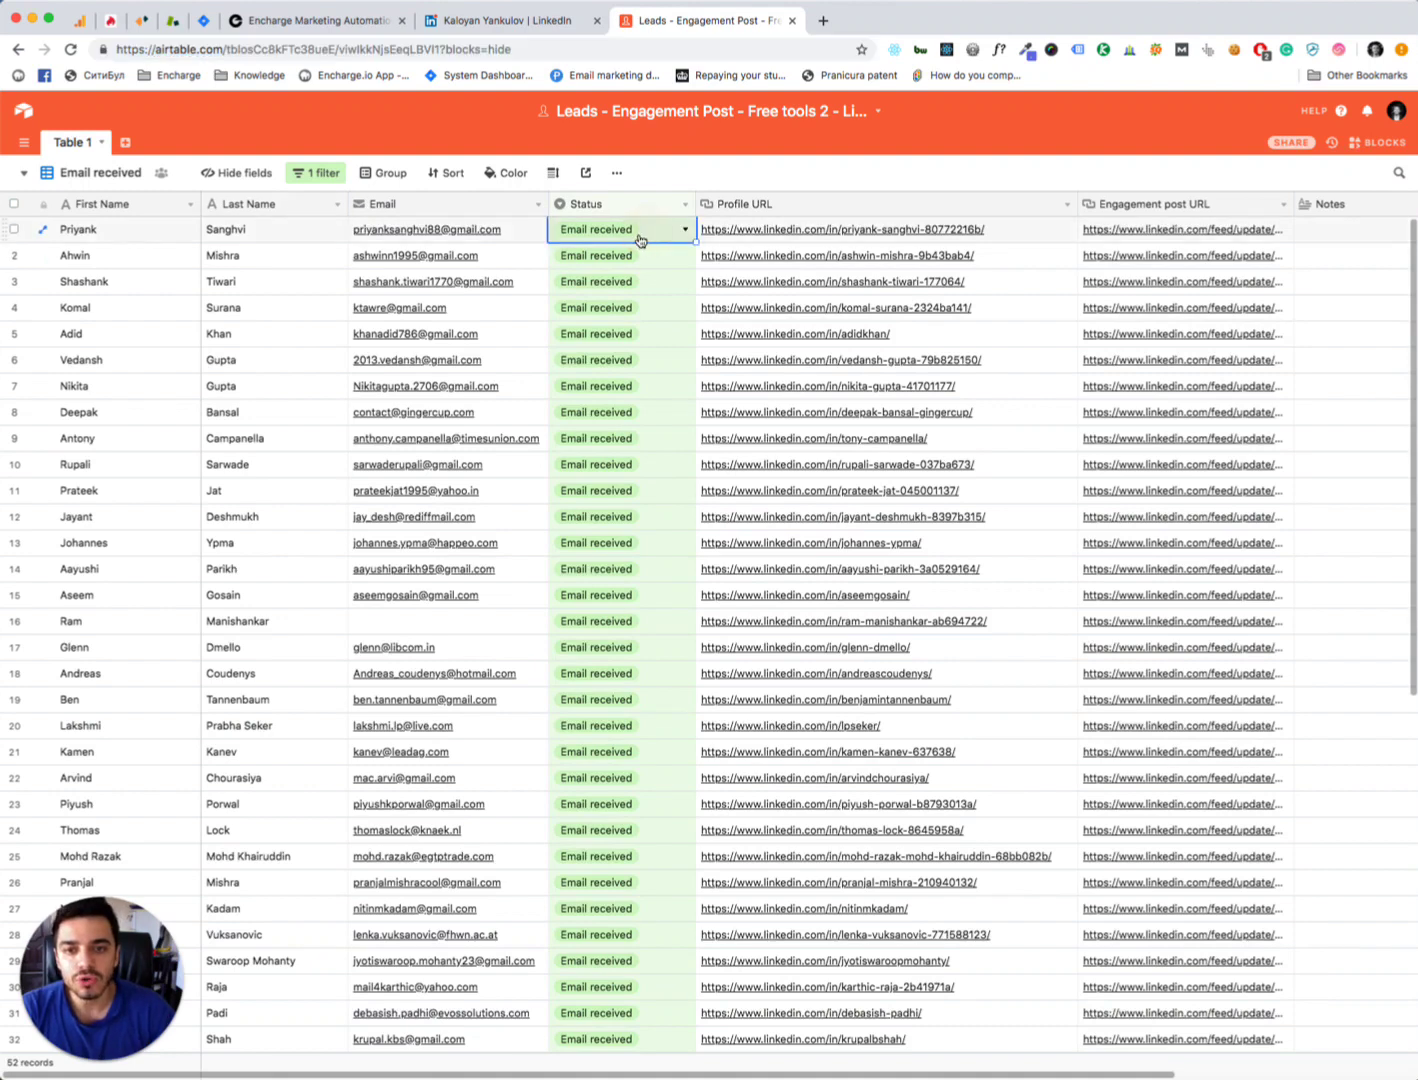
pyautogui.click(656, 231)
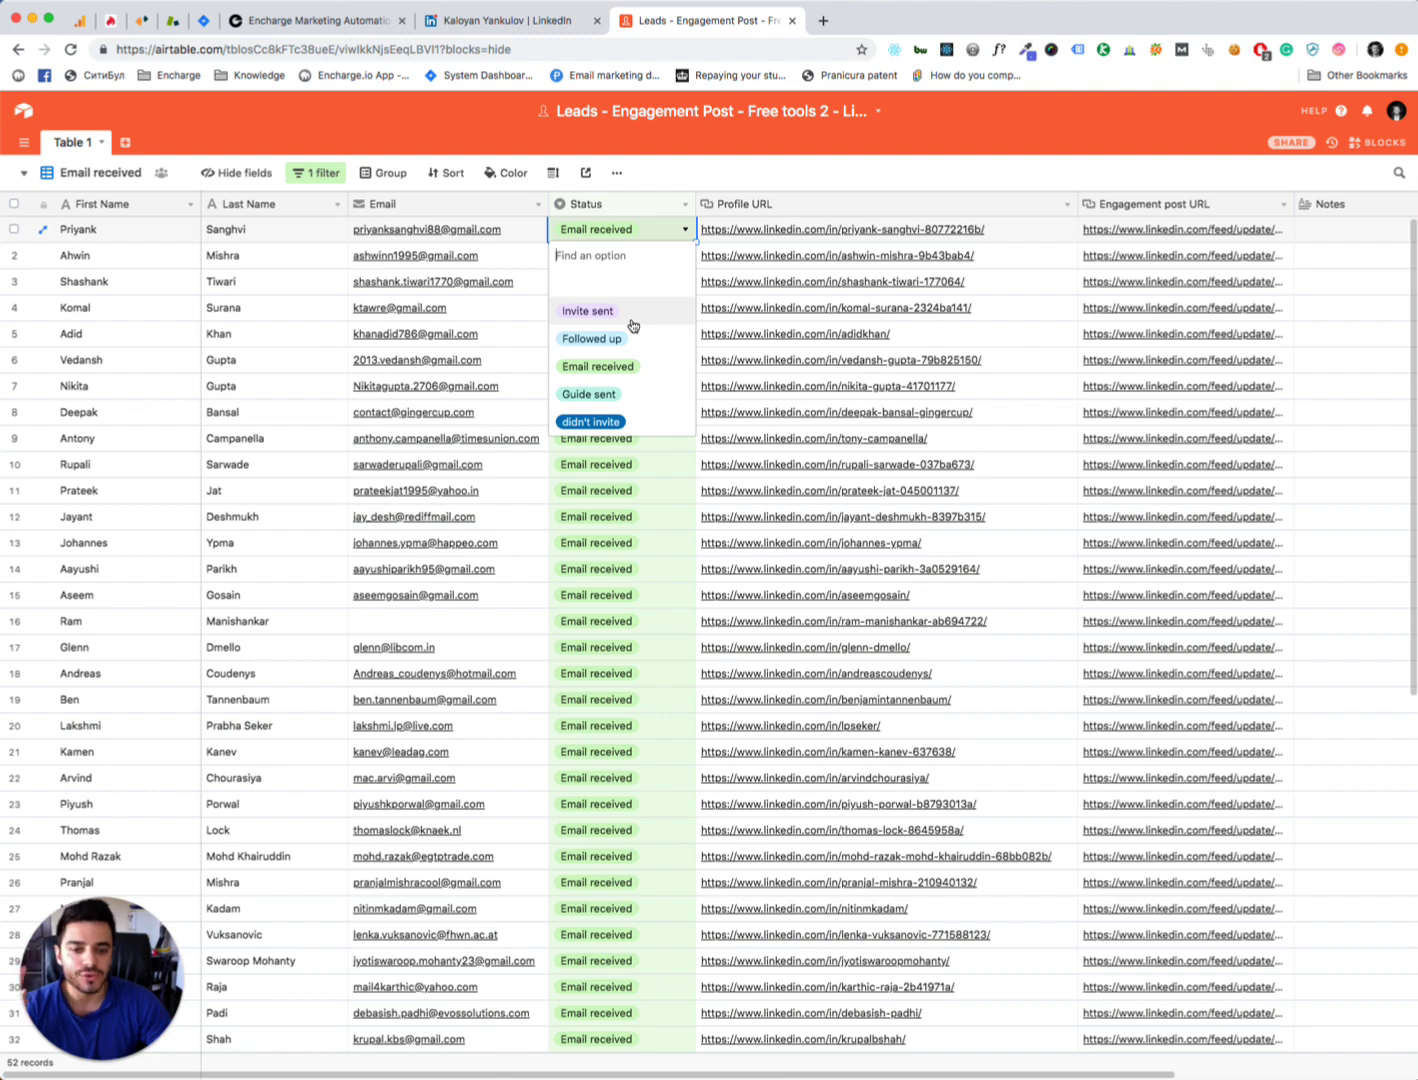
pyautogui.press('Escape')
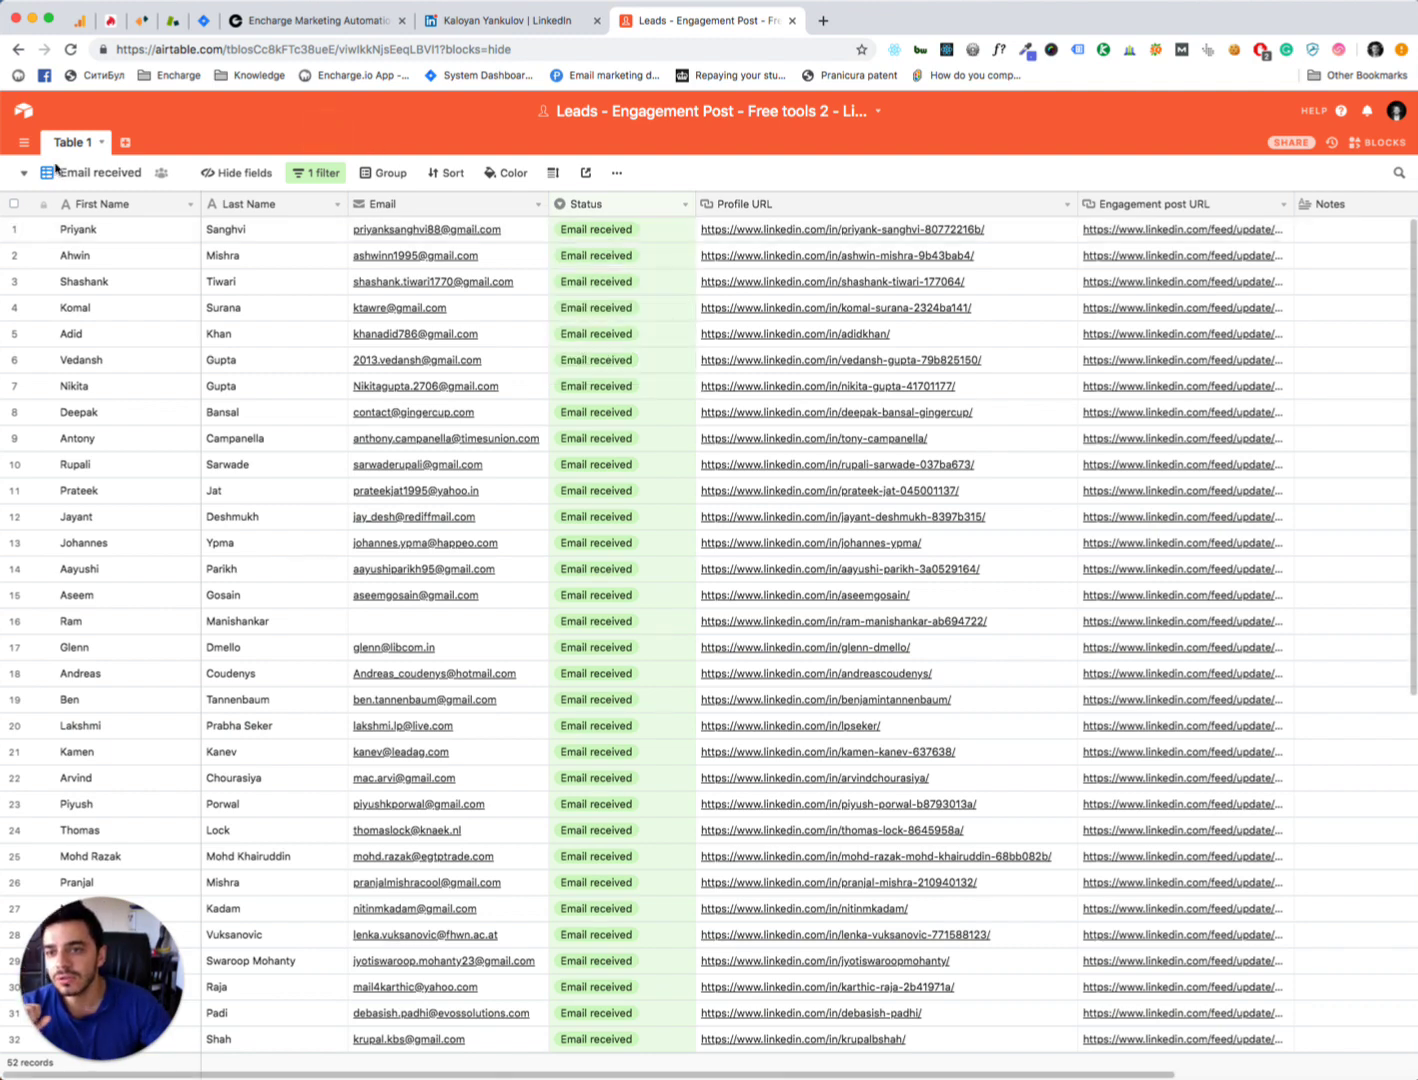
# Switch the leads table to the Email received view
pyautogui.click(24, 174)
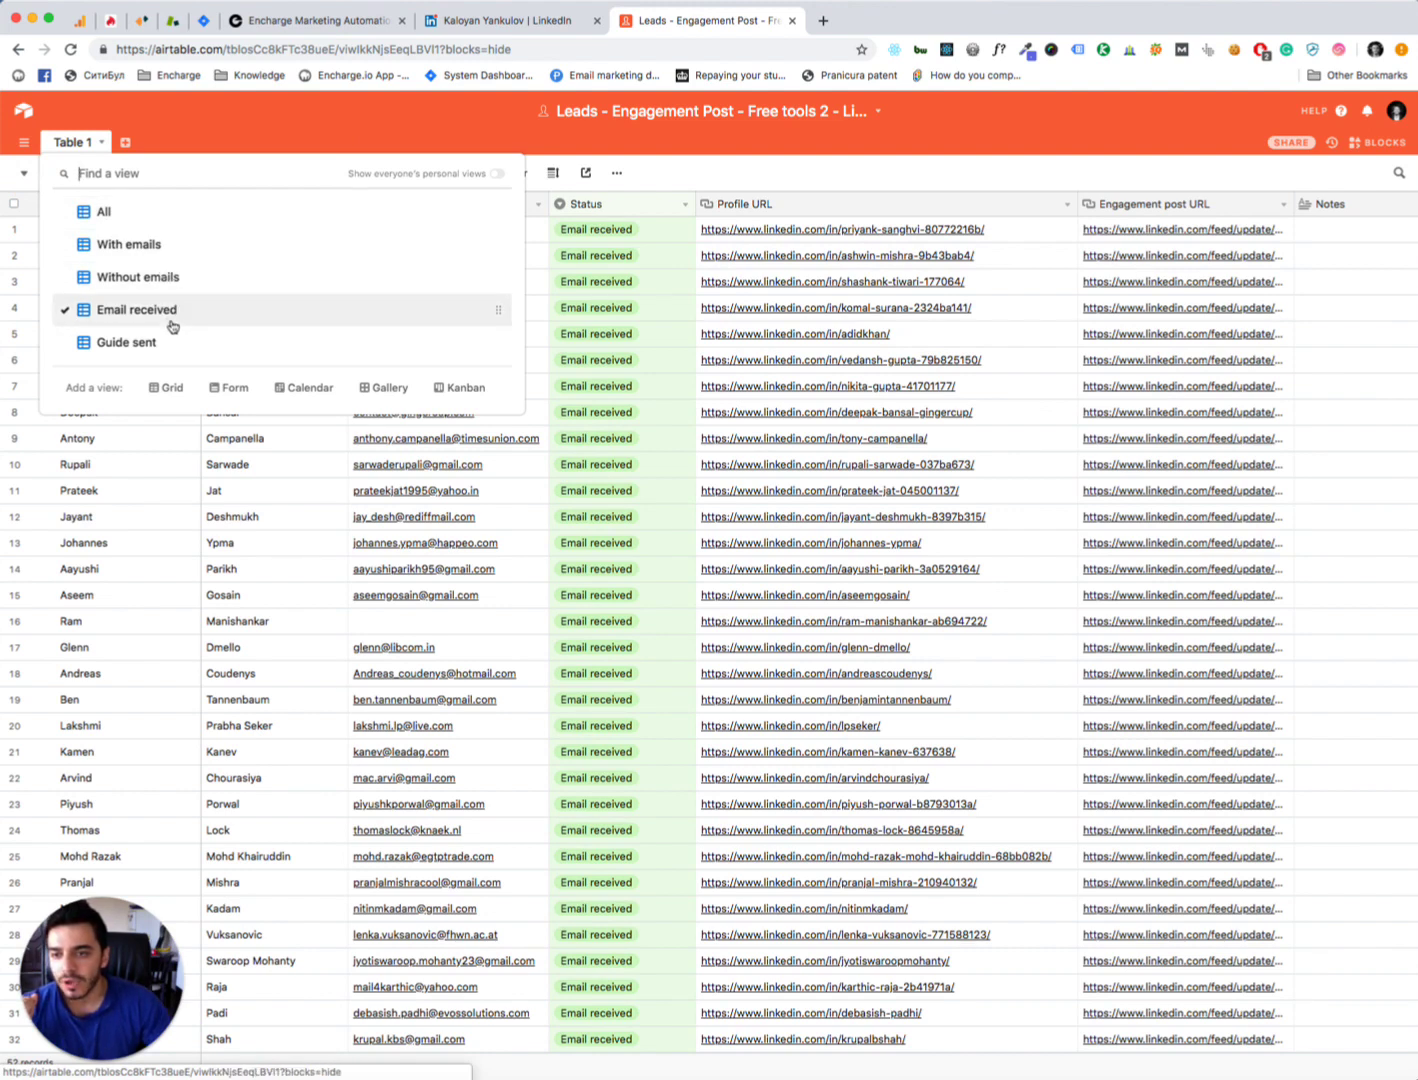
pyautogui.click(139, 312)
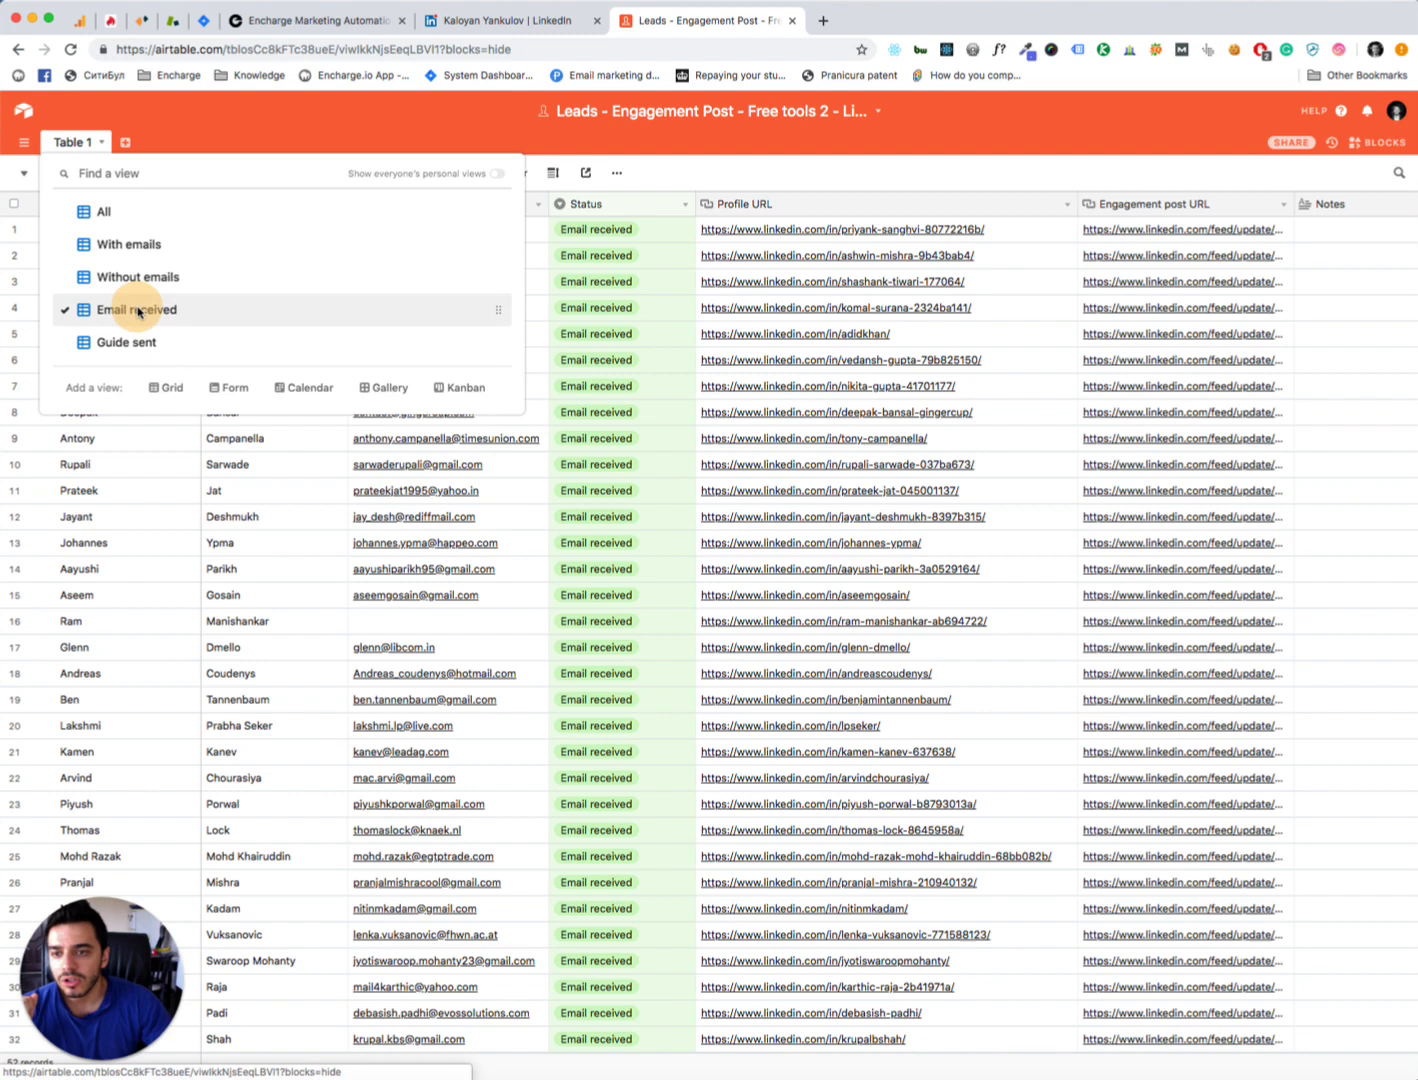
pyautogui.click(615, 238)
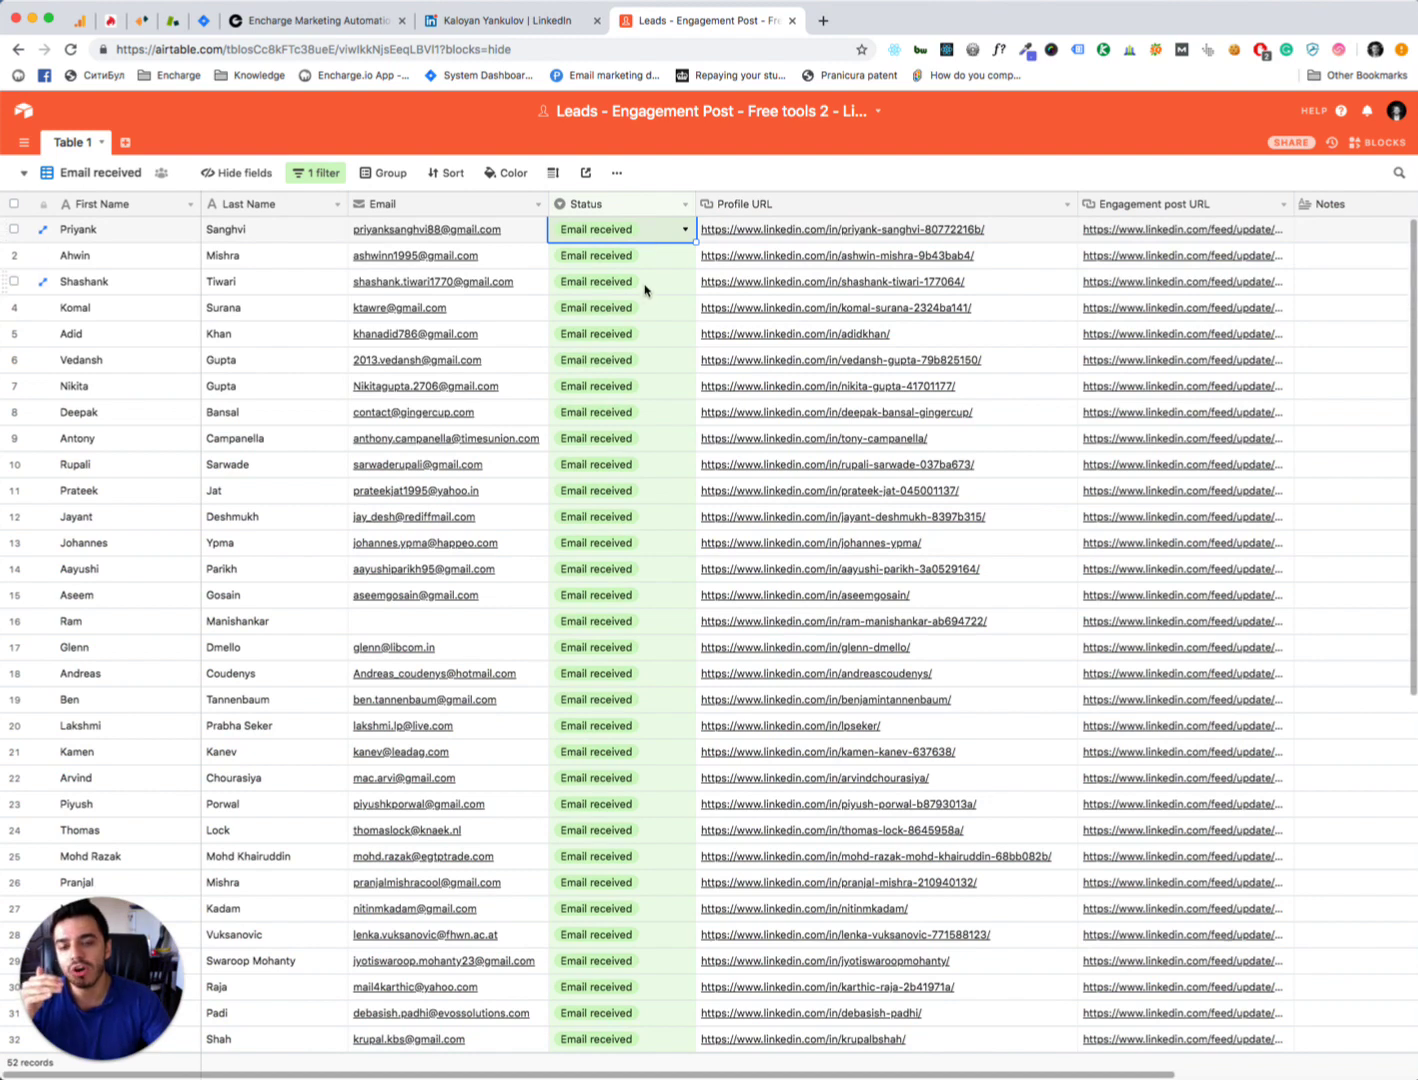
pyautogui.scroll(-3, 645, 290)
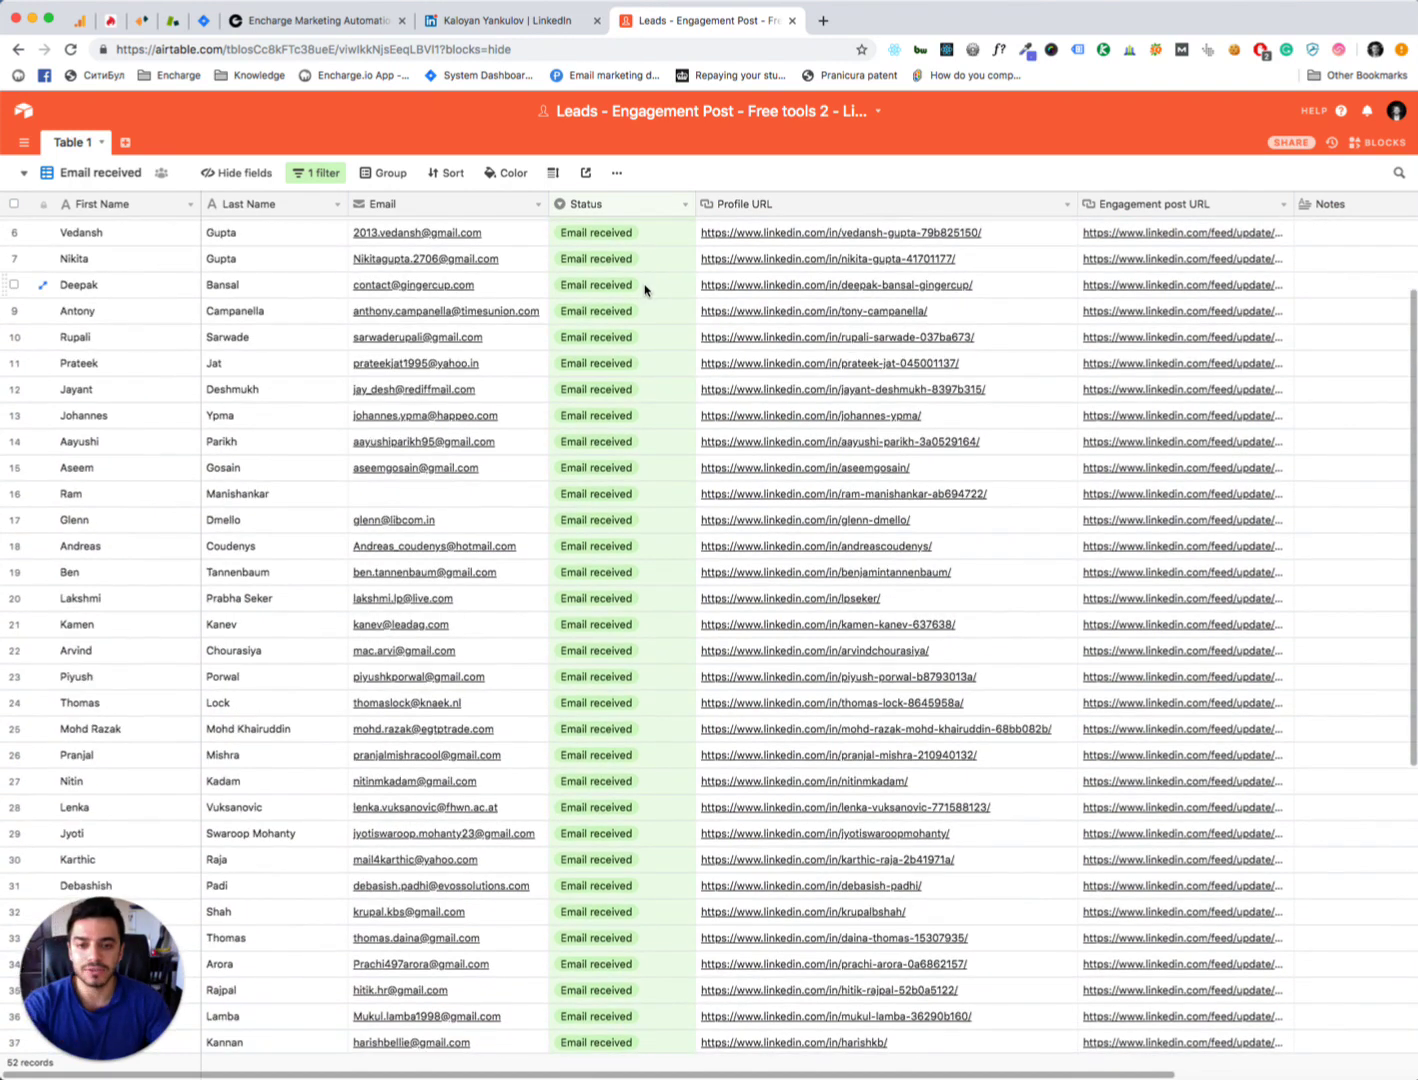
pyautogui.scroll(3, 630, 450)
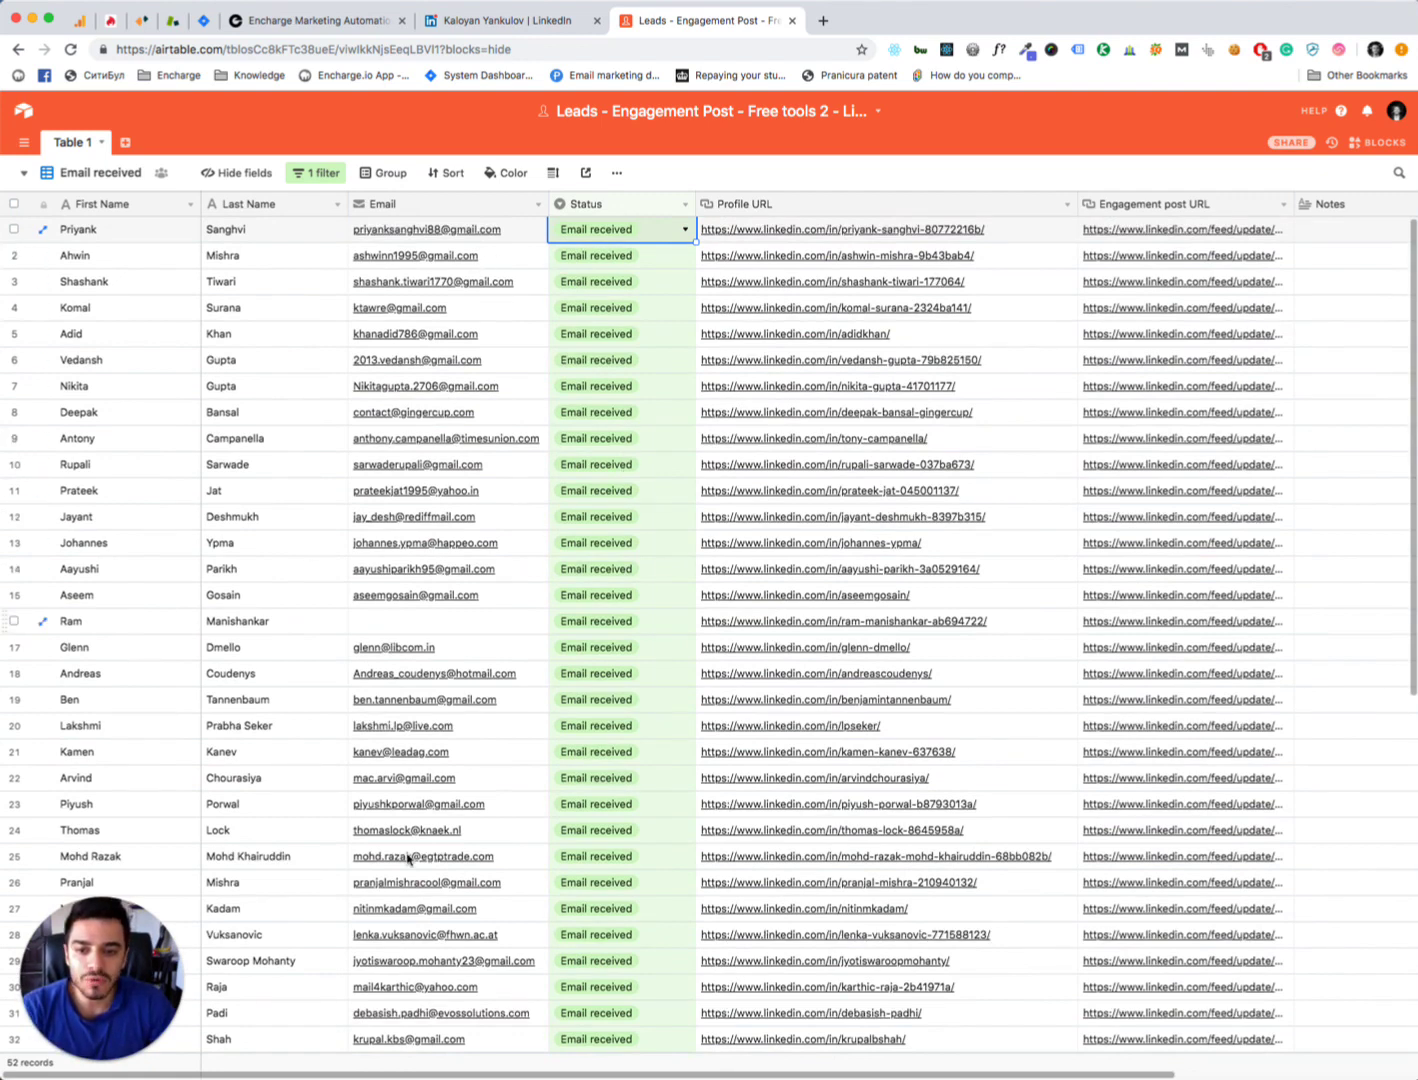
# Download the Email received view as a CSV file
pyautogui.click(617, 173)
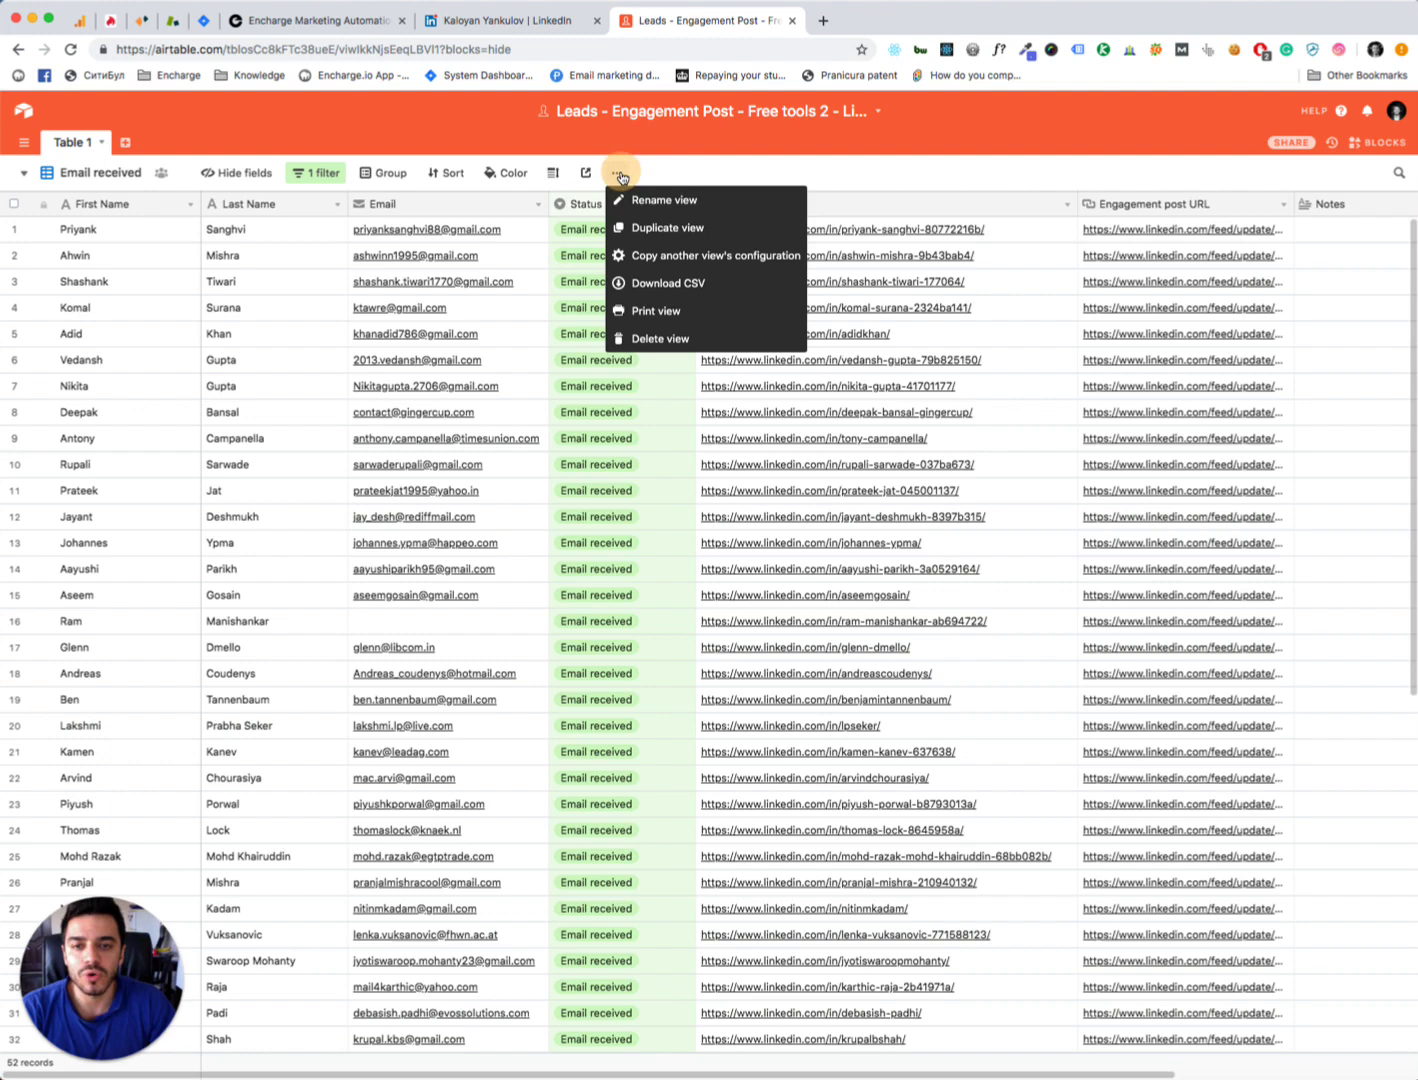
pyautogui.click(618, 174)
pyautogui.click(618, 174)
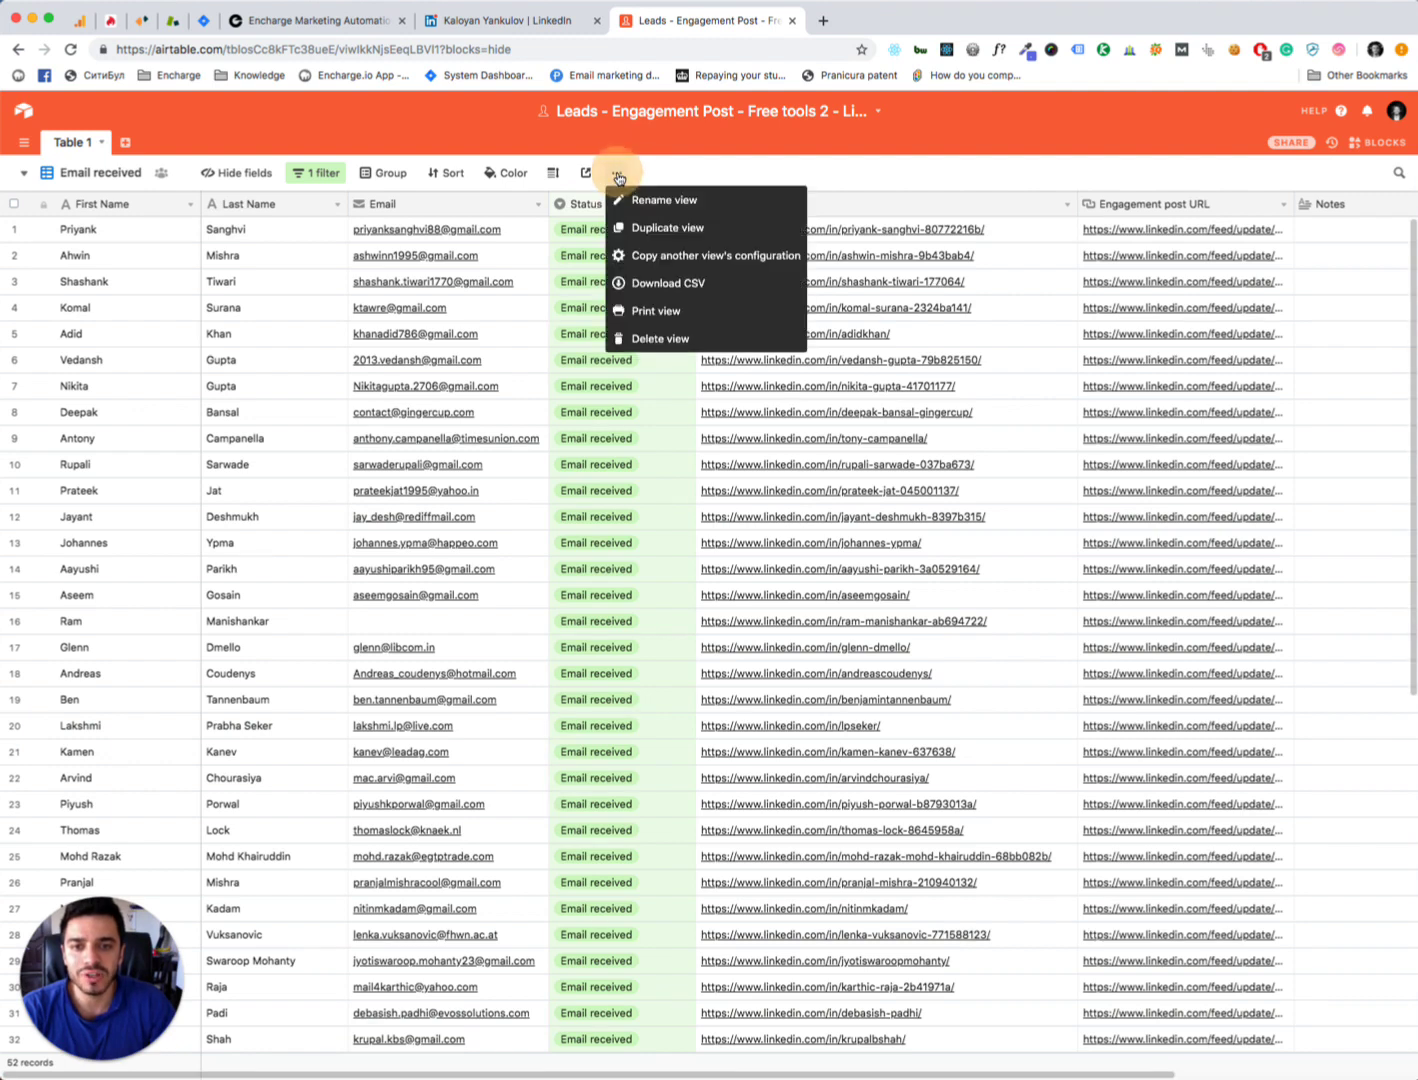
pyautogui.click(672, 309)
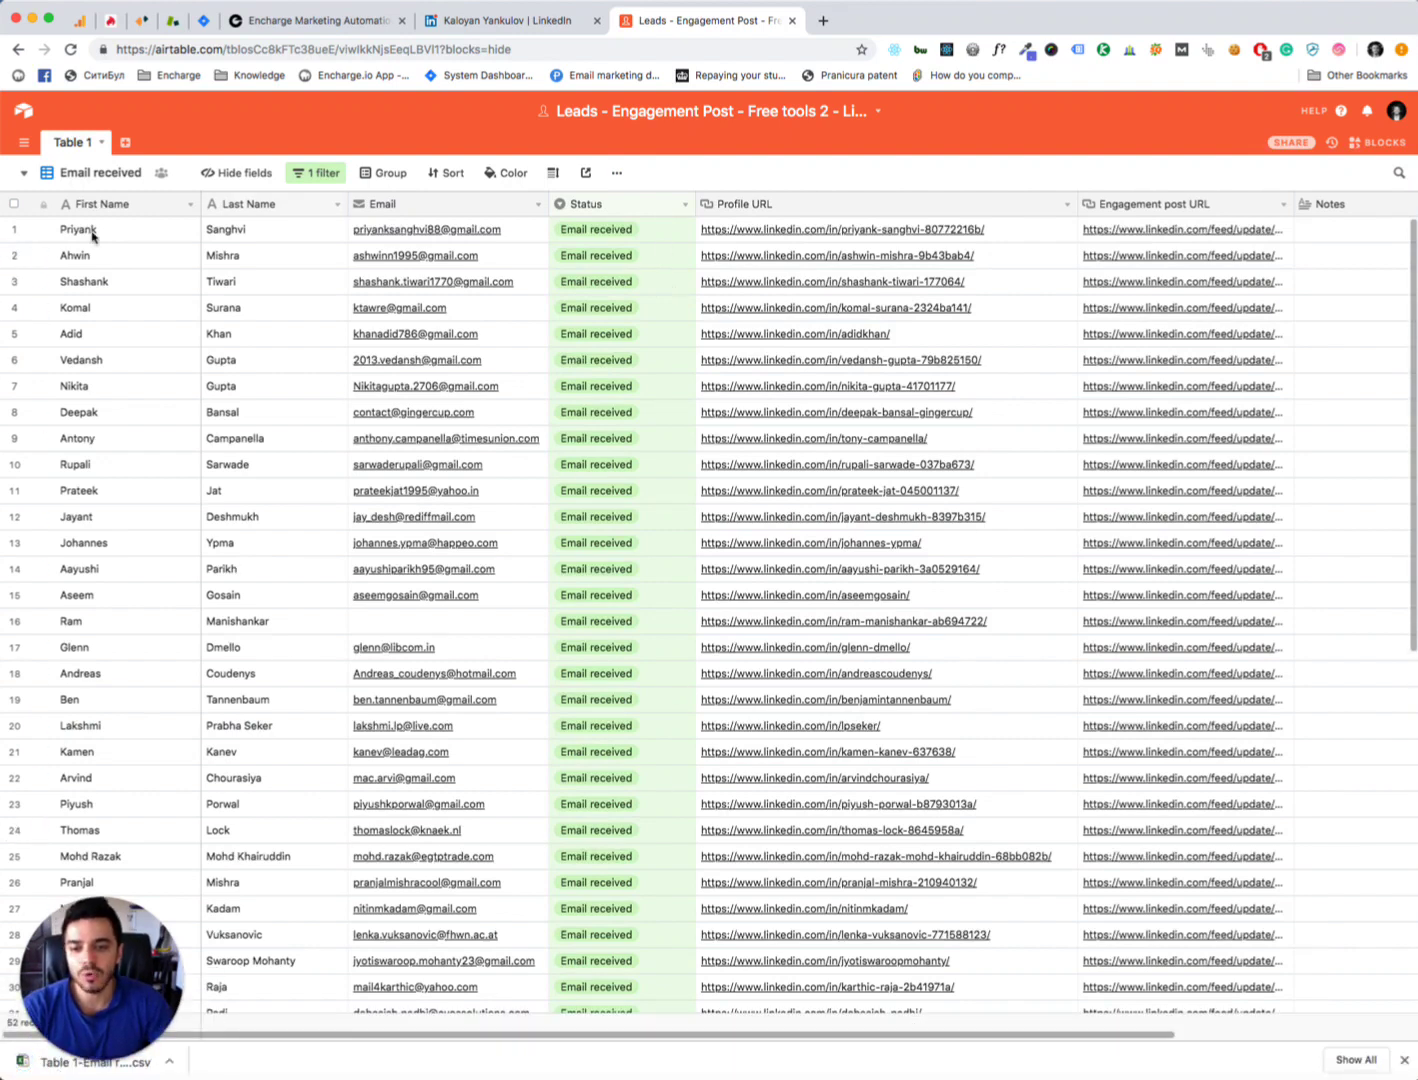
pyautogui.click(337, 24)
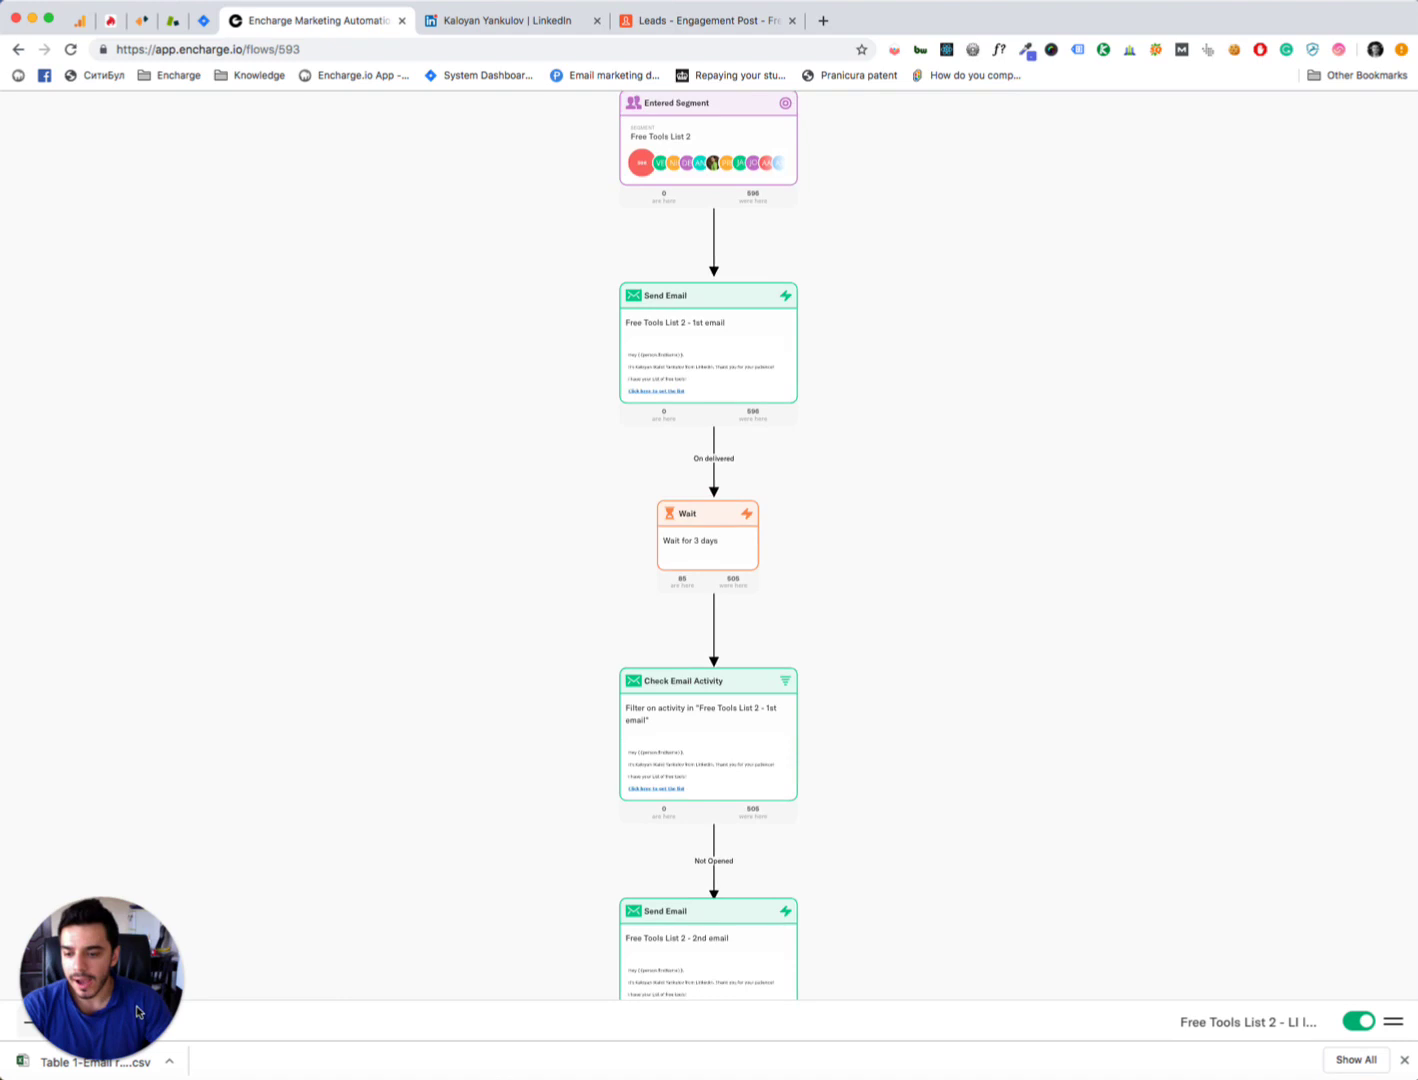
# Leave the Free Tools List 2 flow and return to the list of all flows
pyautogui.moveTo(134, 990); pyautogui.dragTo(151, 818)
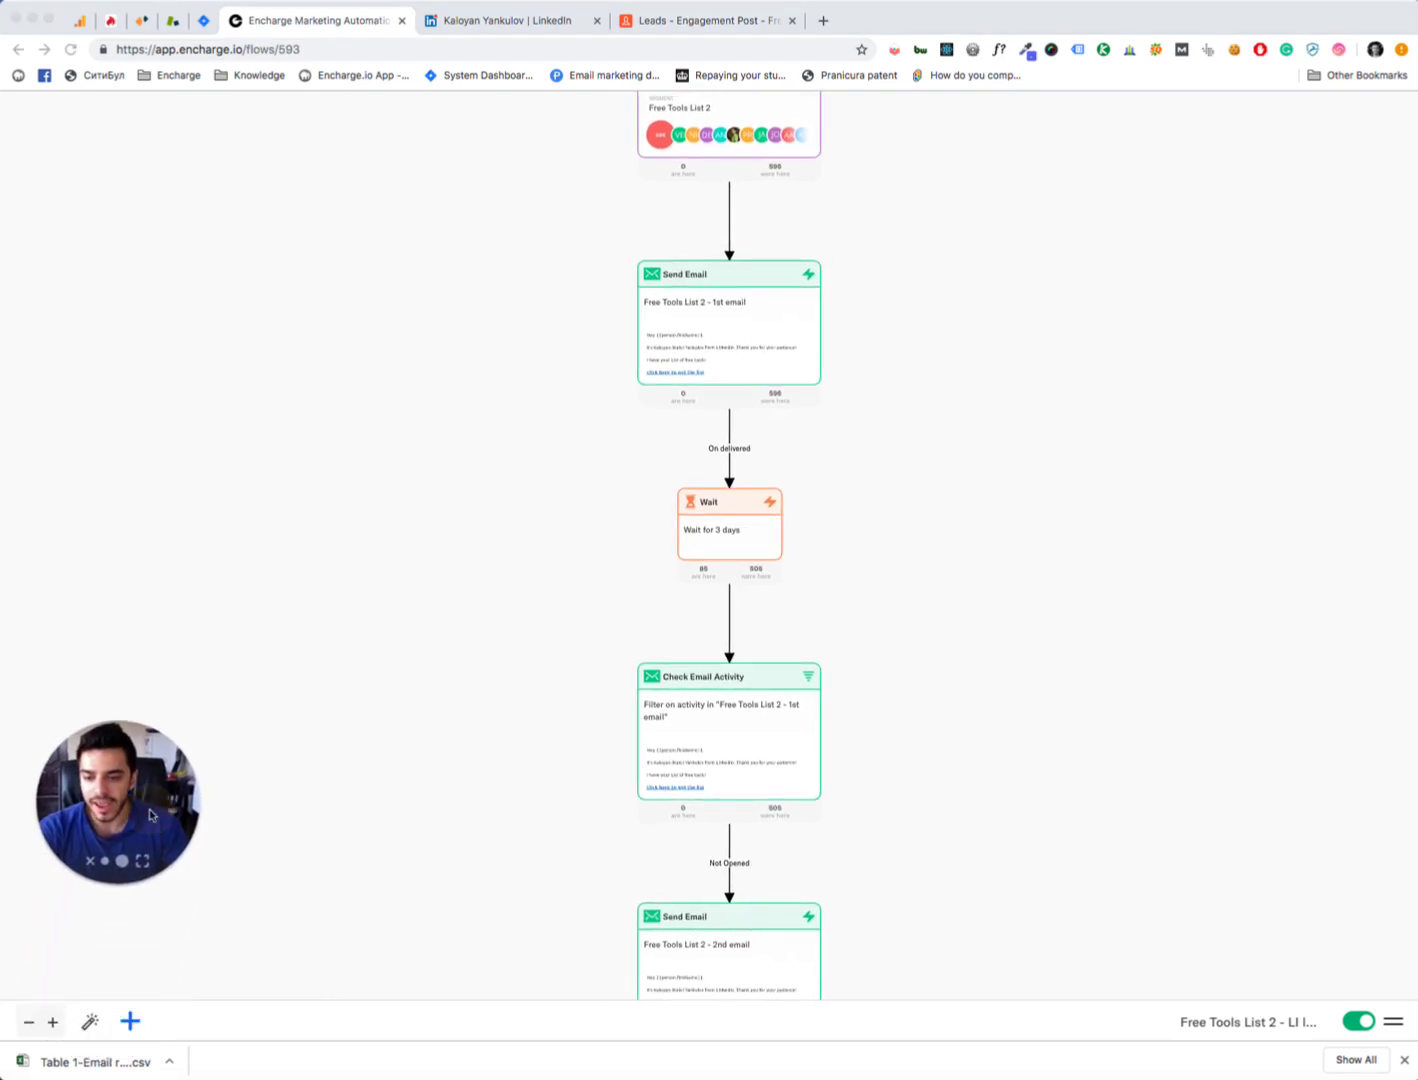
pyautogui.click(231, 713)
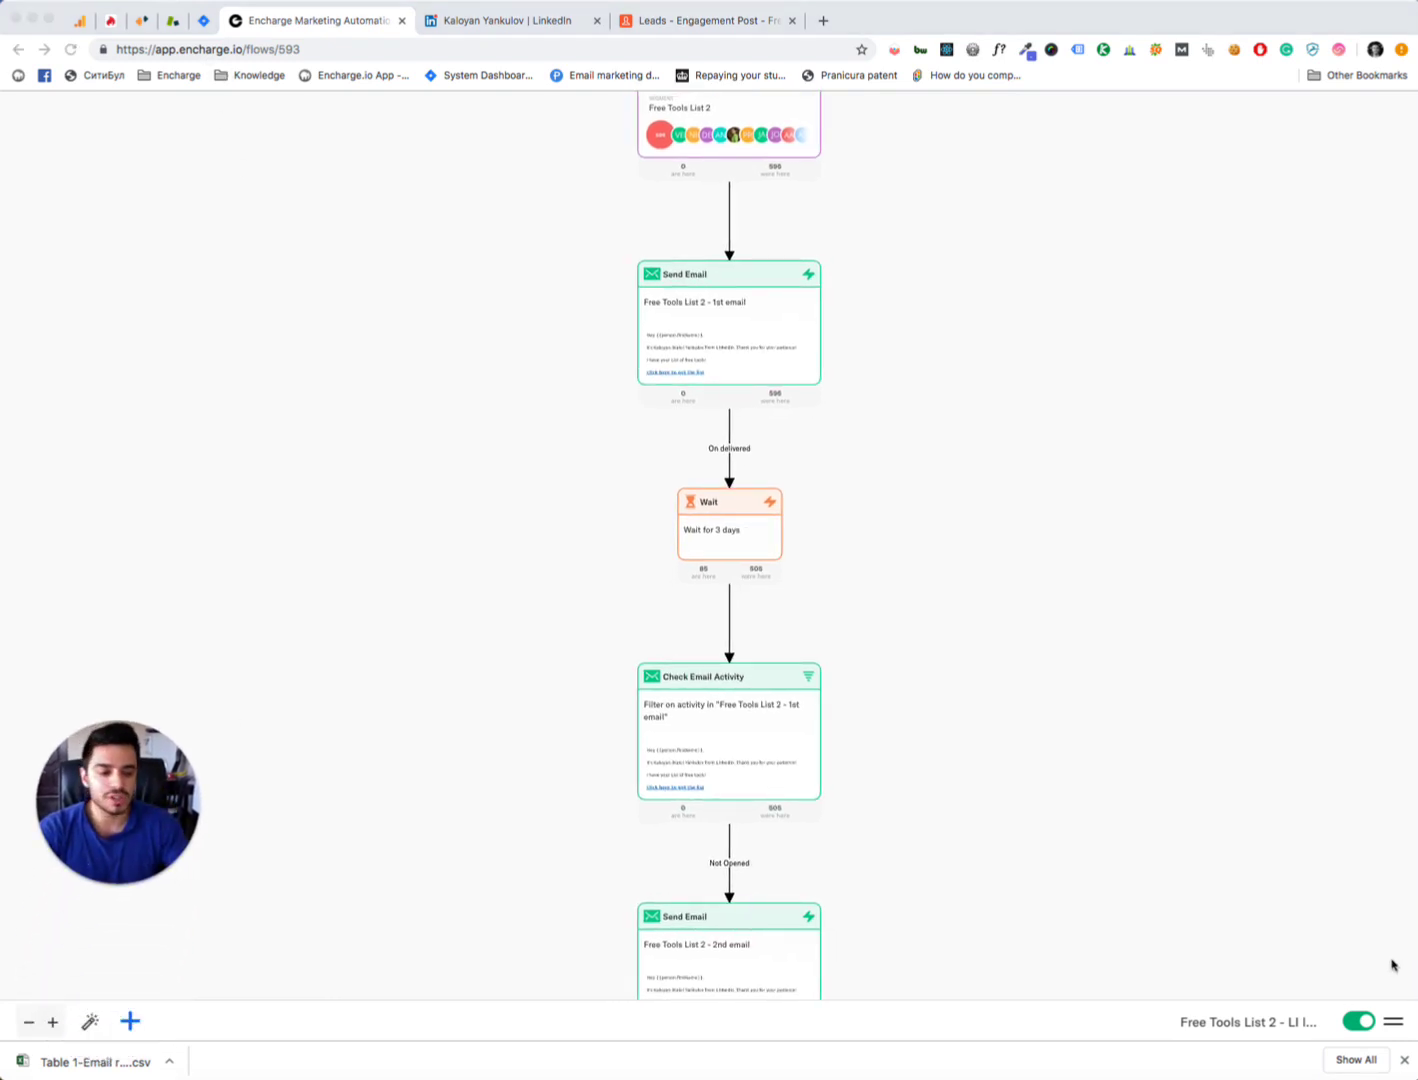
pyautogui.click(1393, 1022)
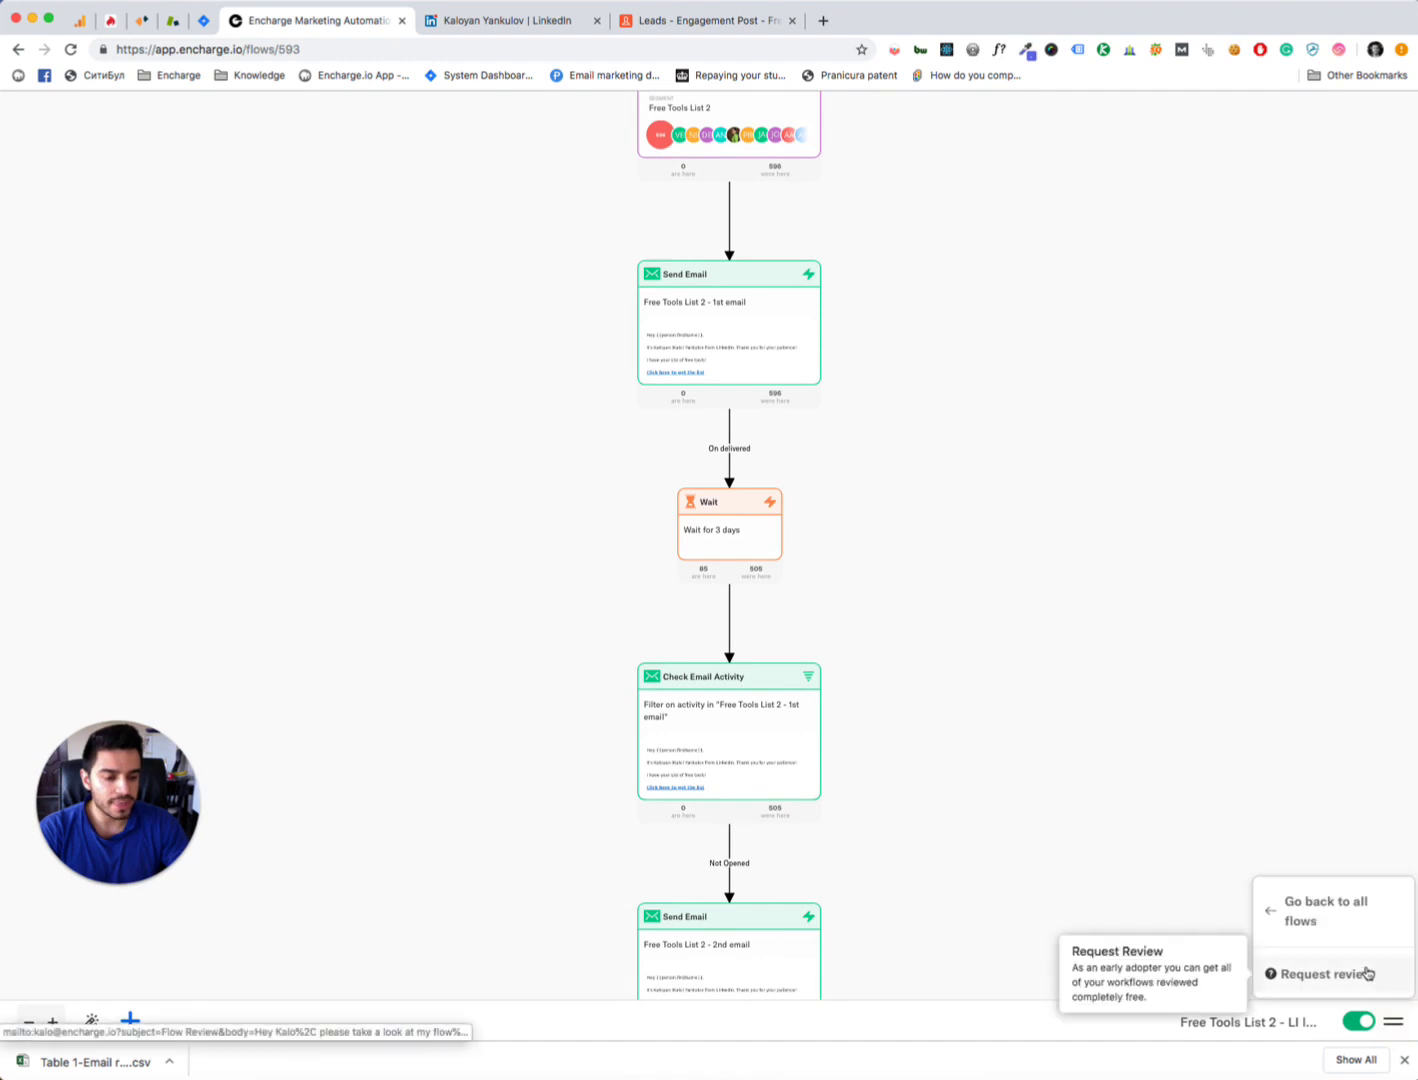
pyautogui.click(1318, 922)
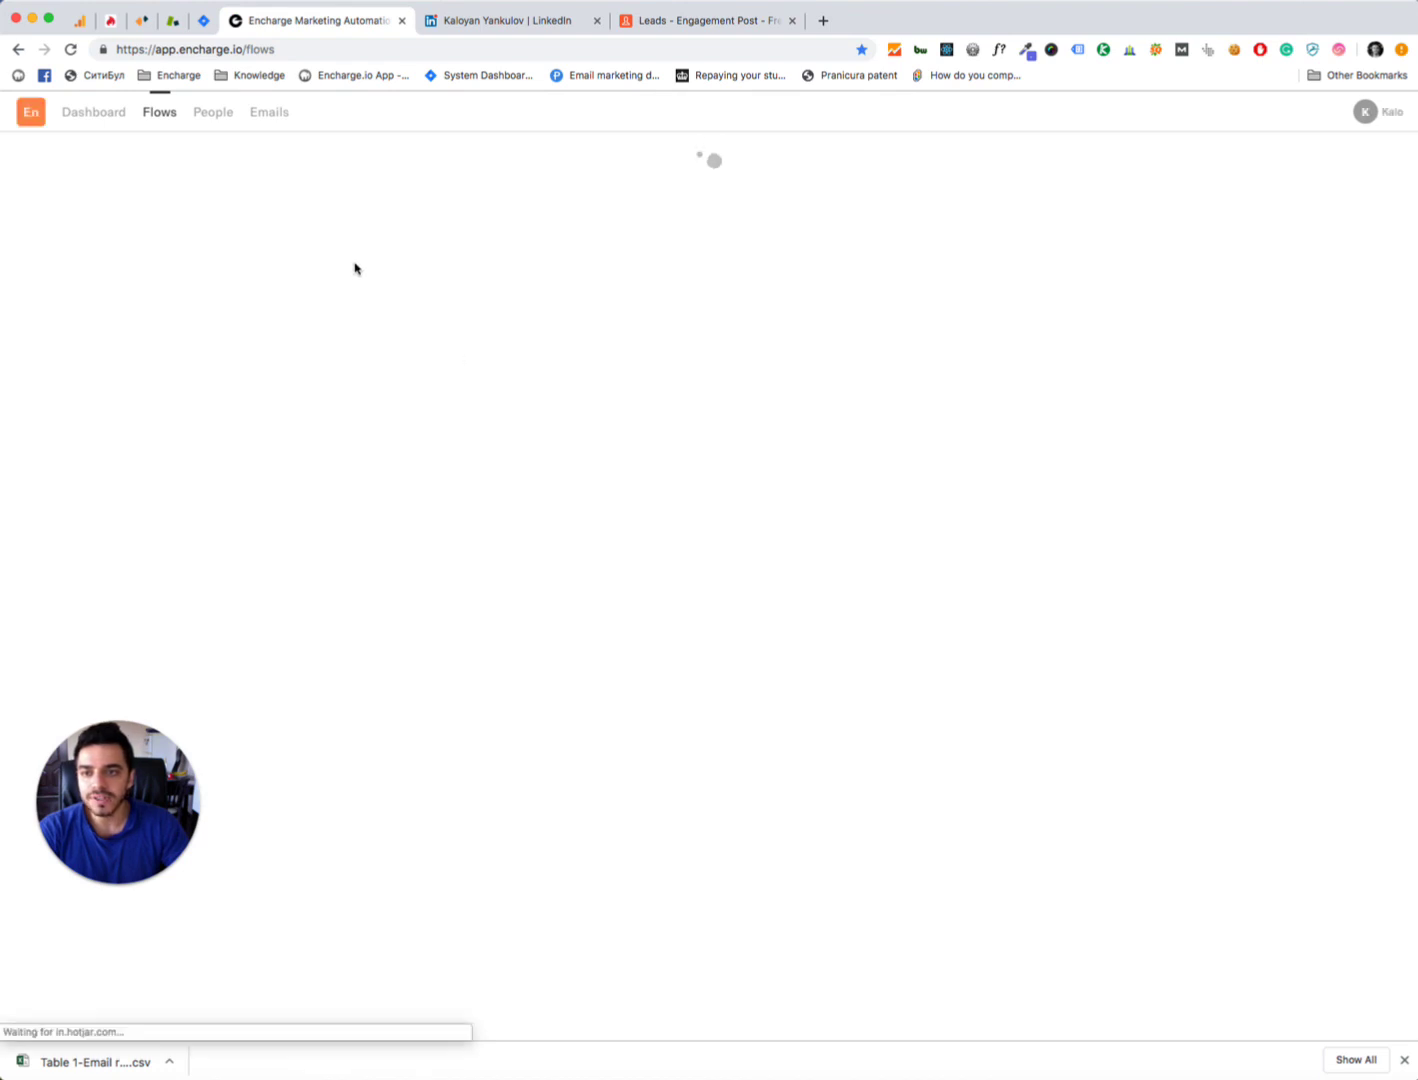
# Go to People and start a spreadsheet import of contacts
pyautogui.moveTo(117, 802); pyautogui.dragTo(1175, 826)
pyautogui.moveTo(1209, 738); pyautogui.dragTo(1248, 884)
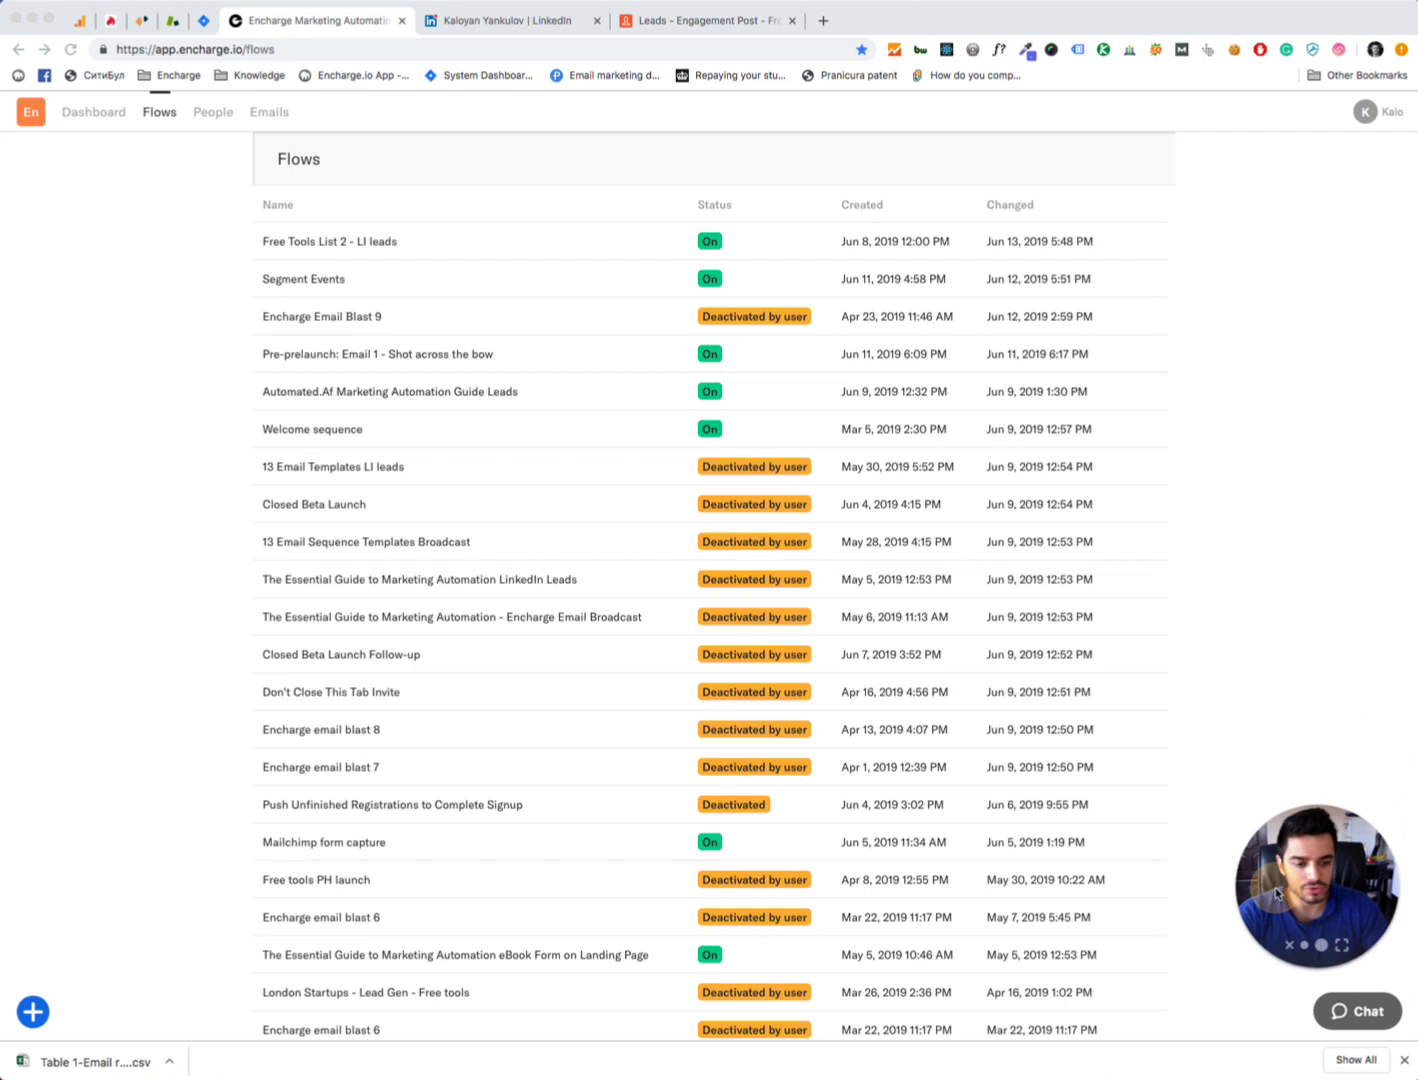
pyautogui.click(62, 998)
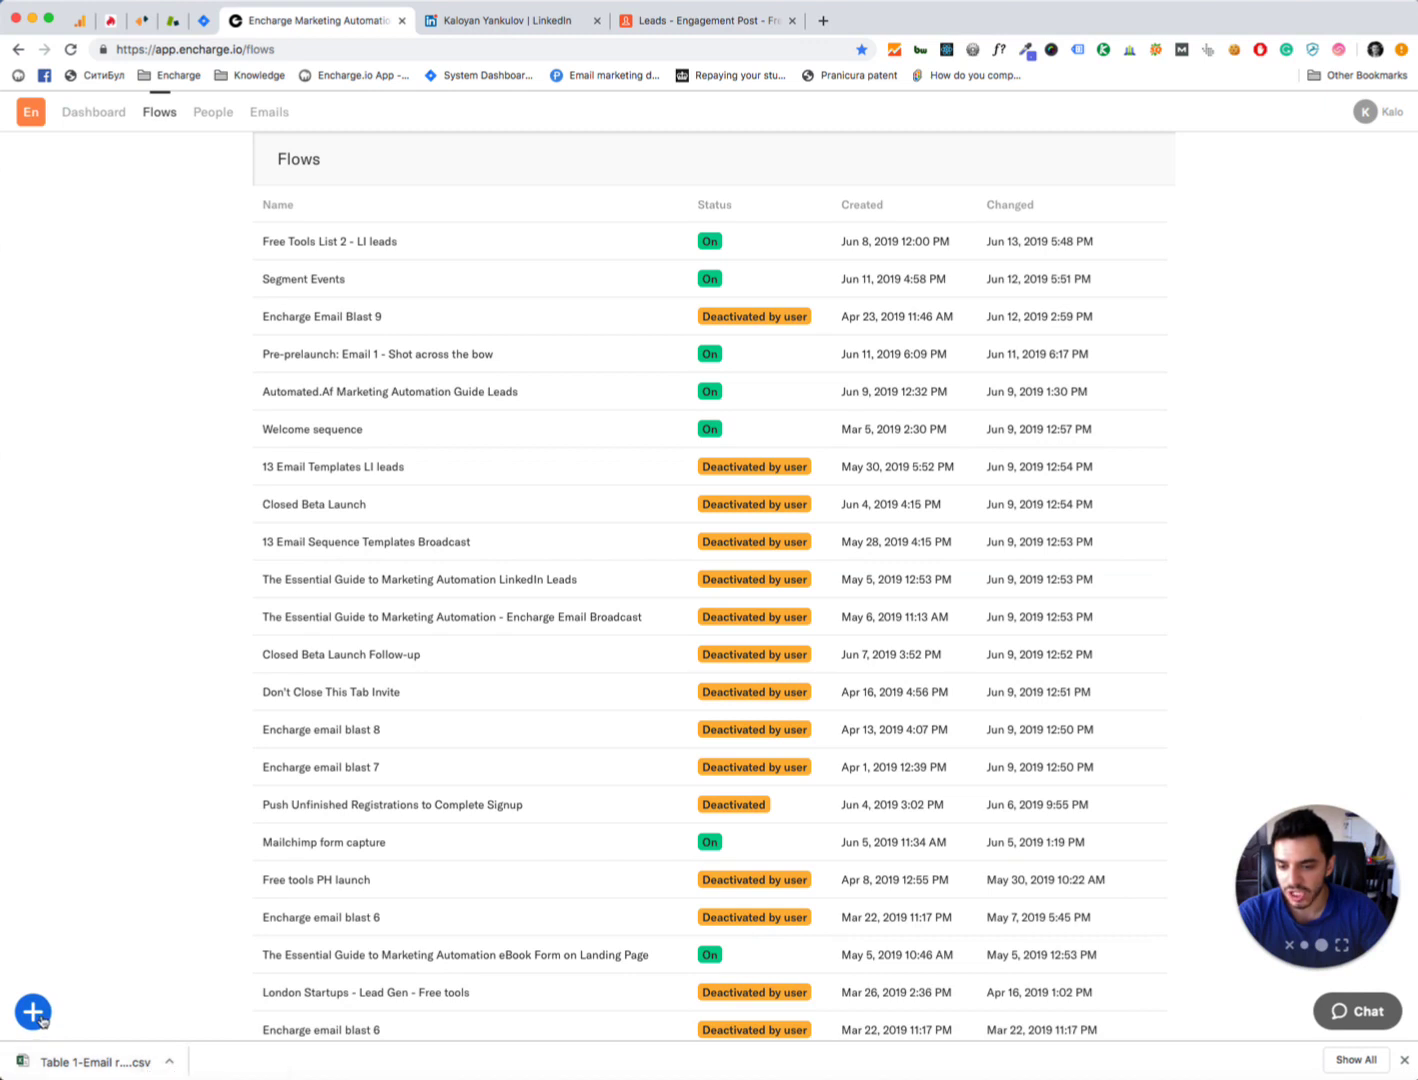
pyautogui.click(218, 119)
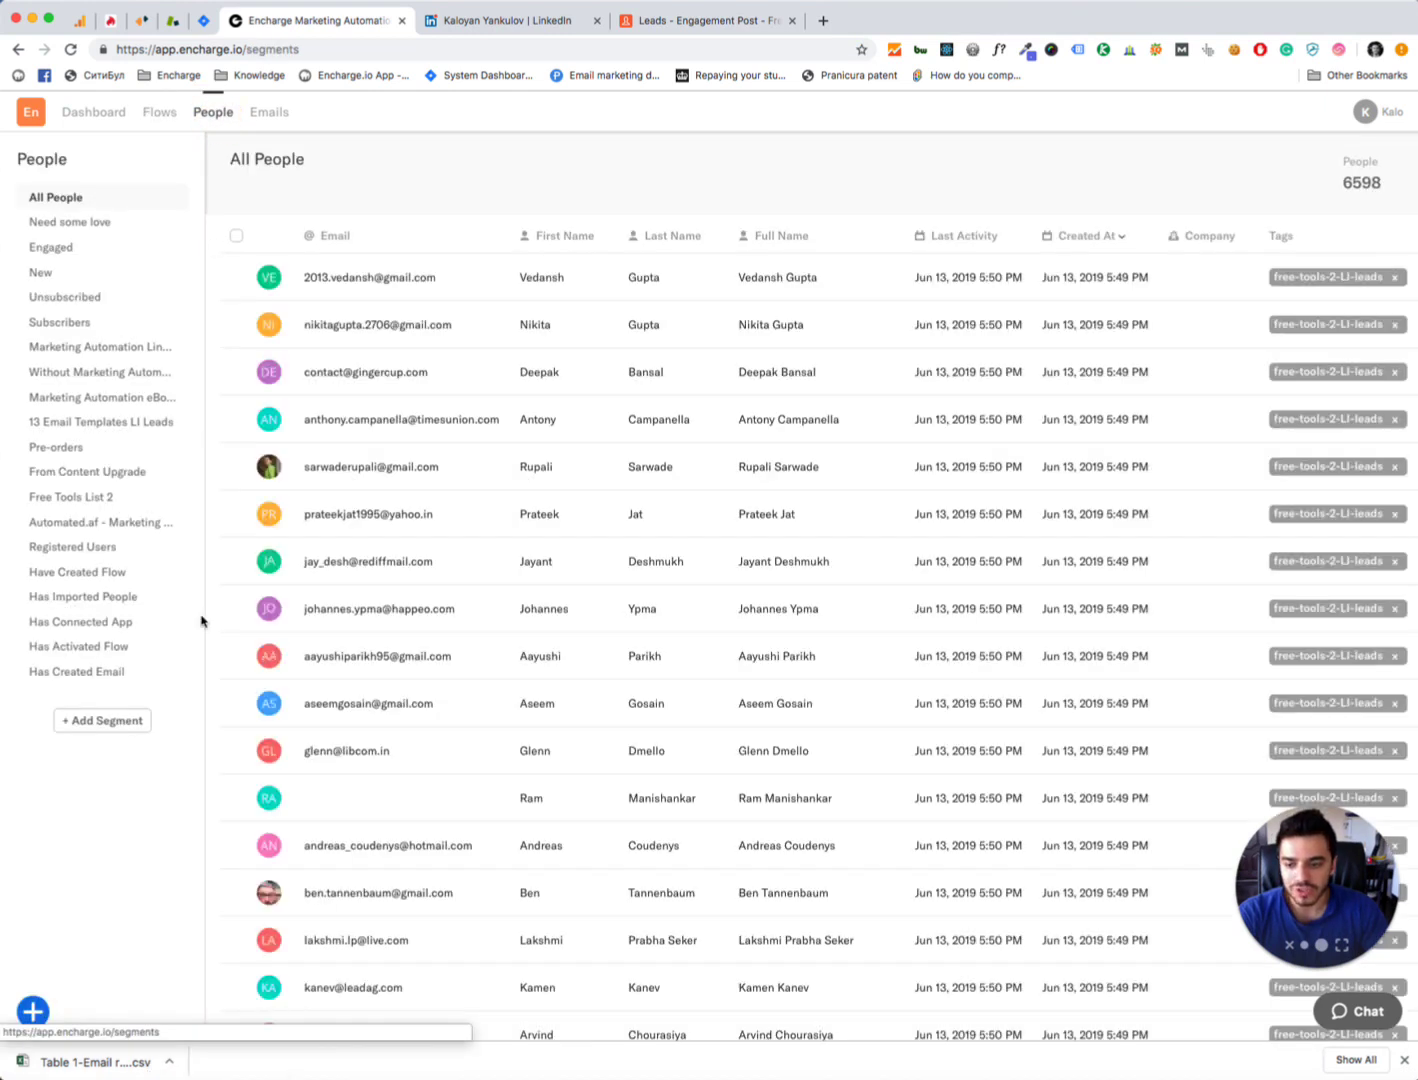
pyautogui.click(32, 1011)
# Upload 'Table 1-Email received (10).csv' as the spreadsheet to import
pyautogui.click(110, 958)
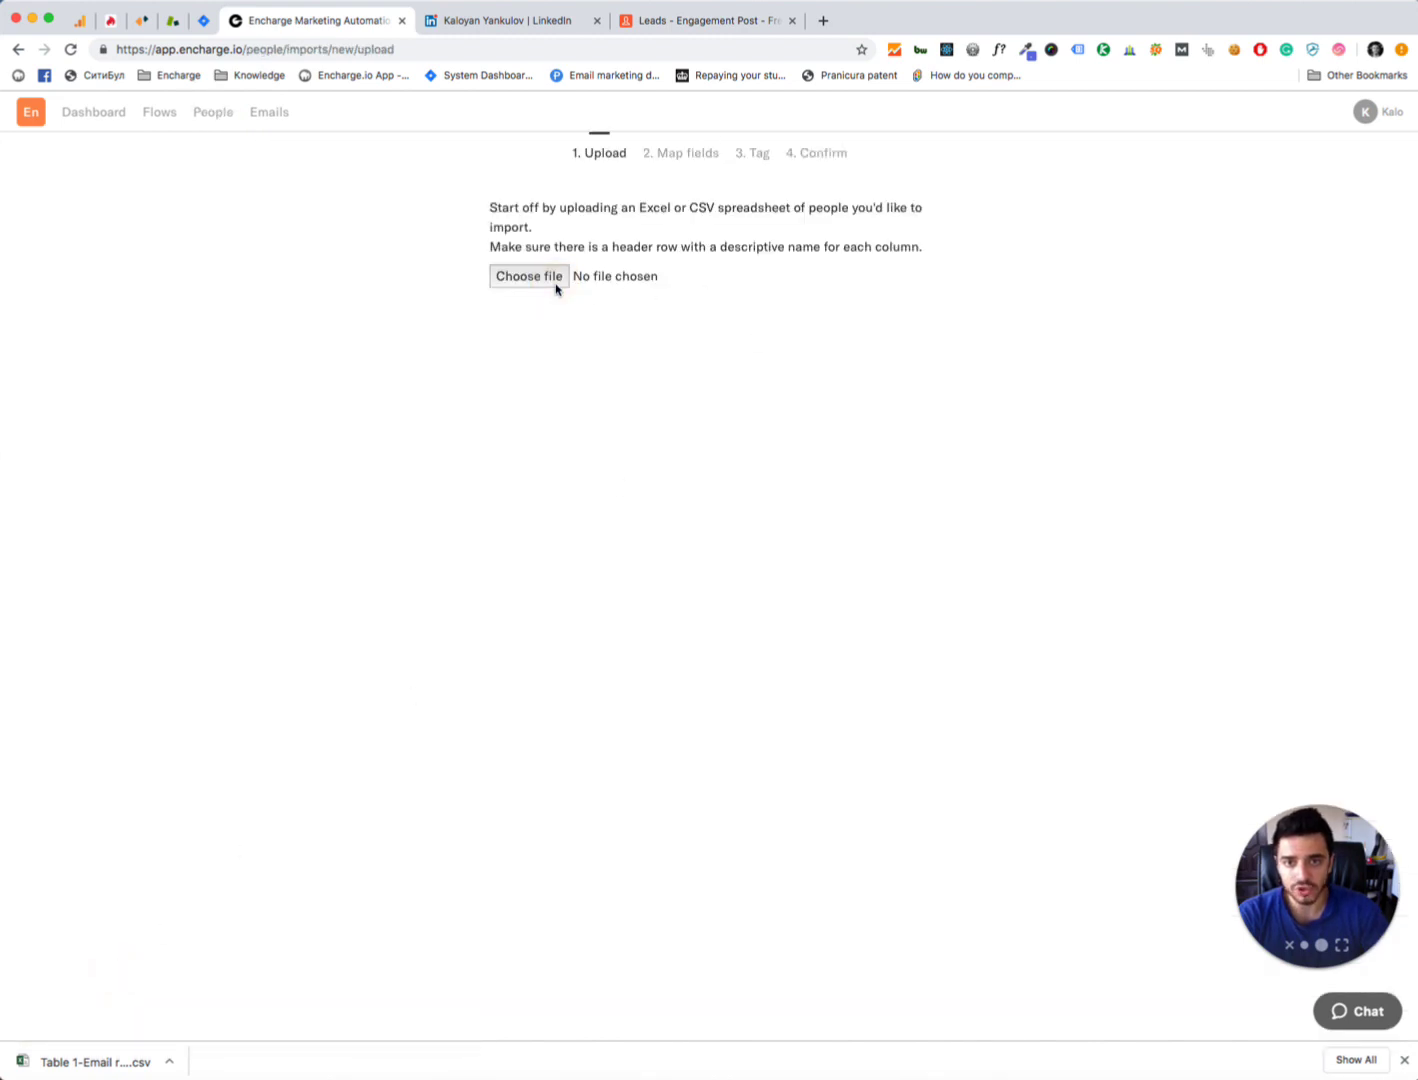
pyautogui.click(555, 283)
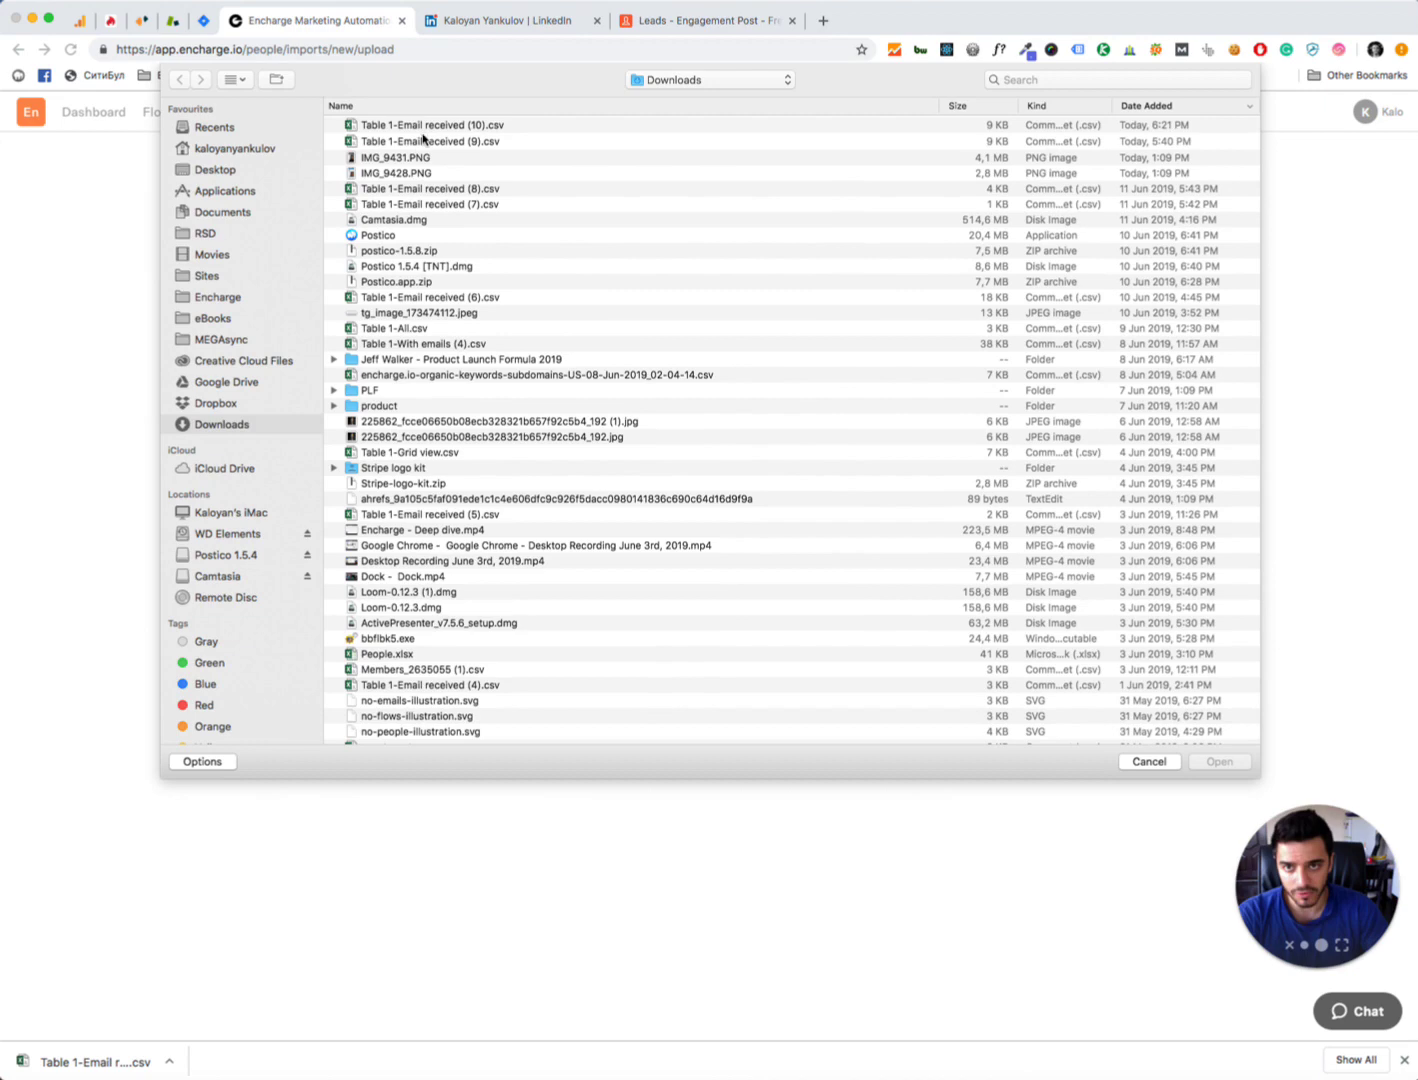
pyautogui.click(430, 127)
pyautogui.click(1224, 763)
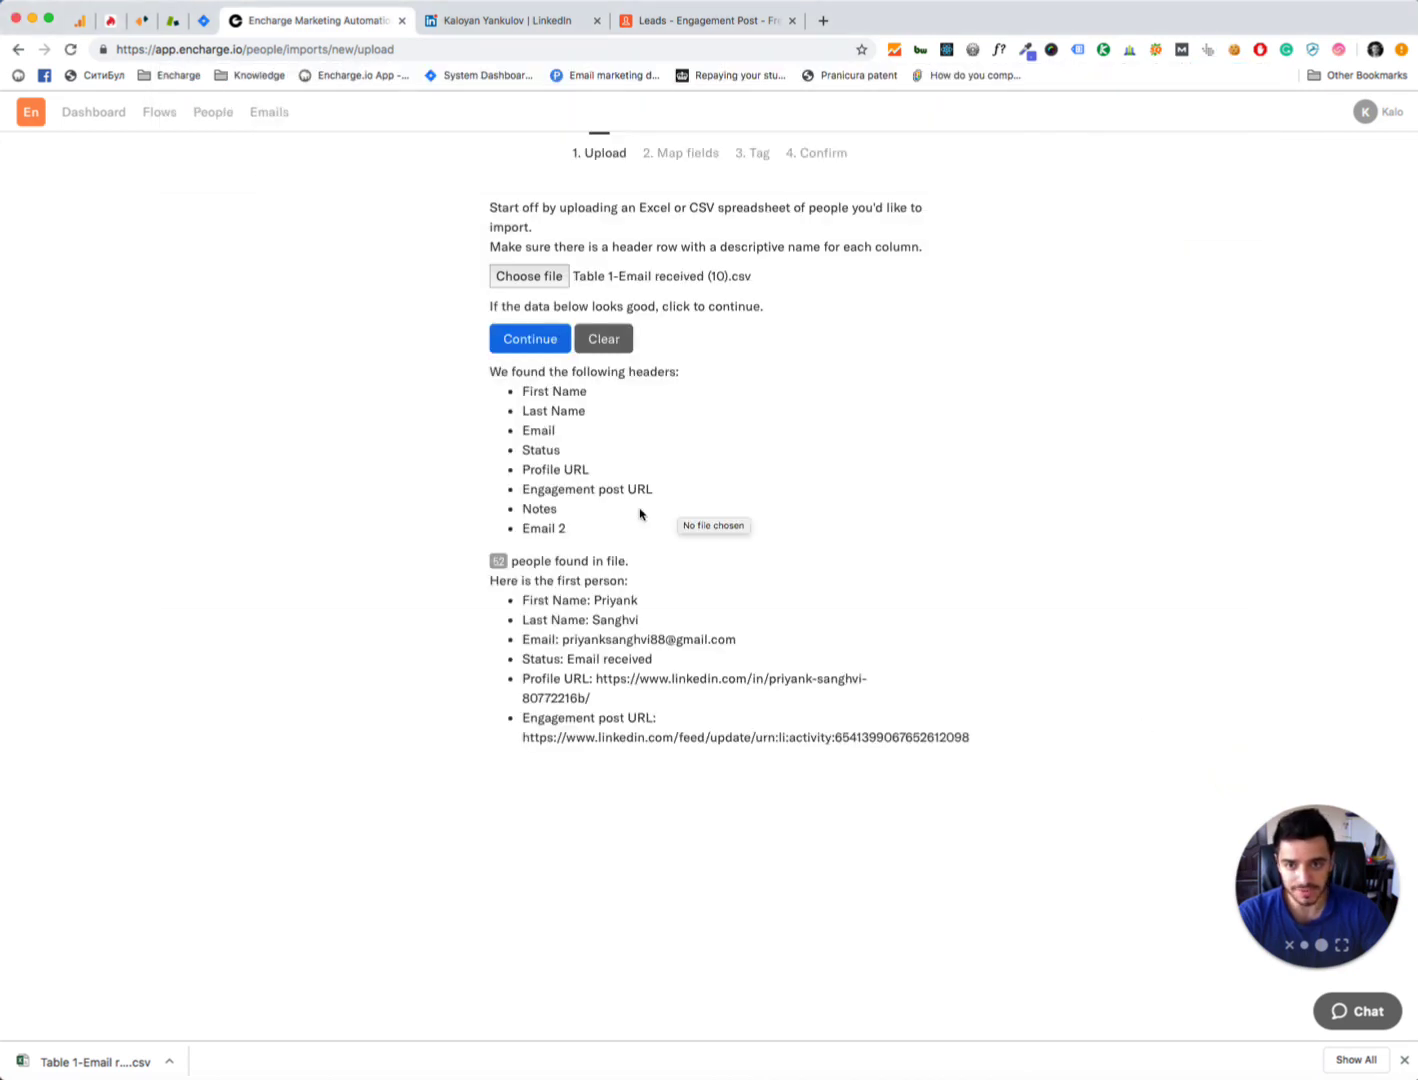
pyautogui.doubleClick(497, 561)
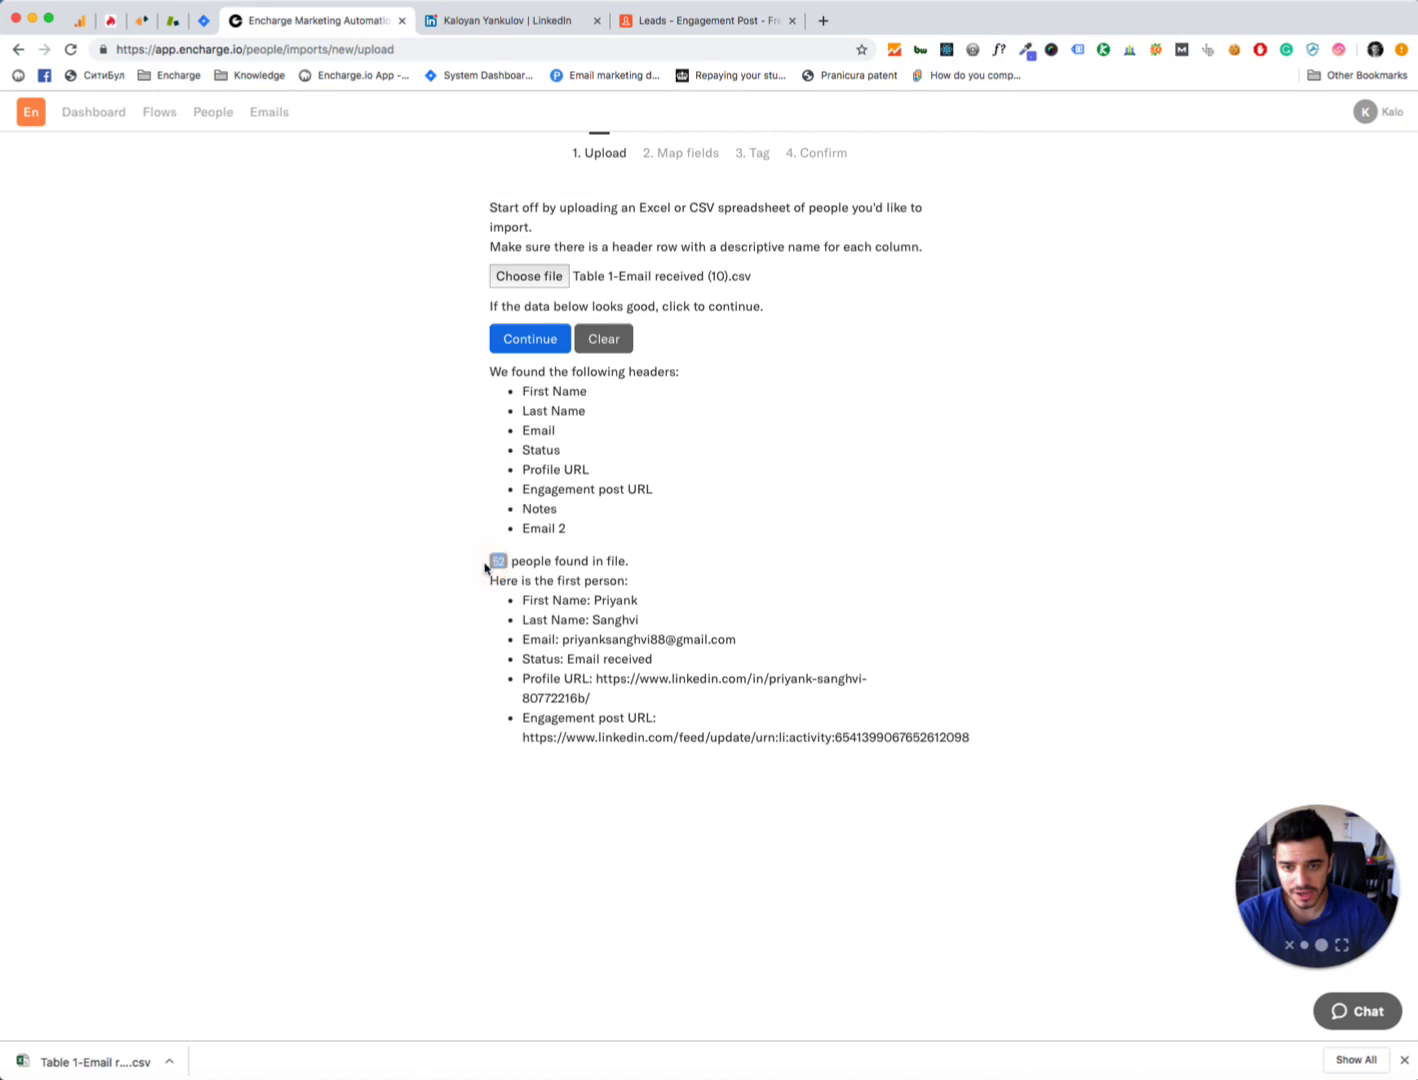
pyautogui.click(469, 512)
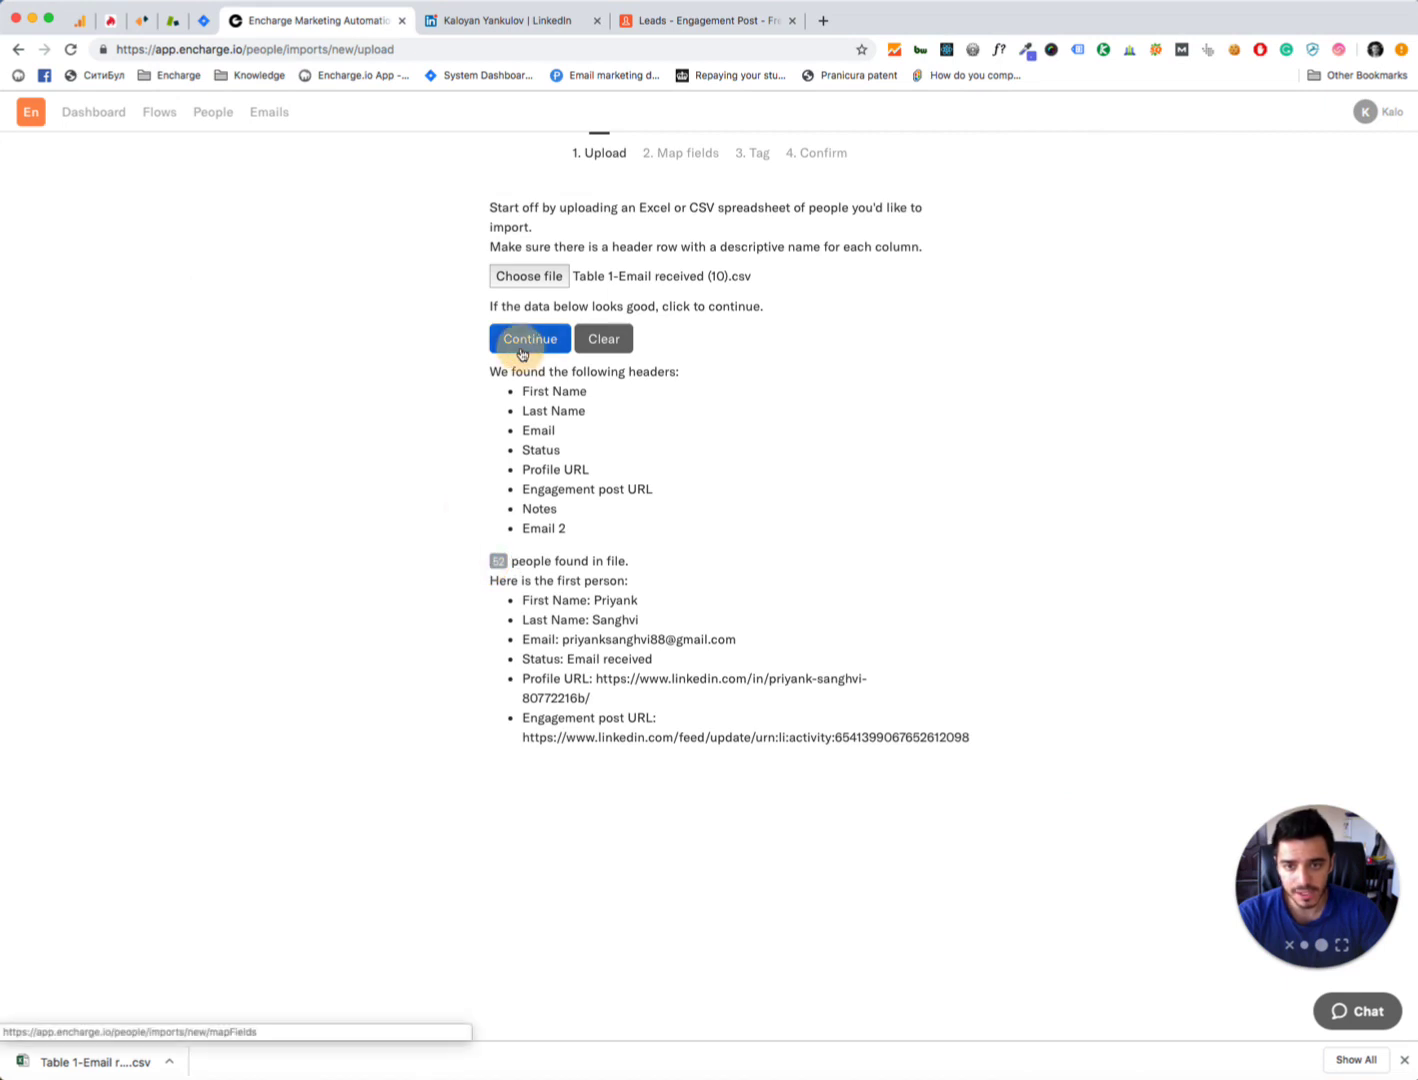
pyautogui.click(525, 340)
# Map the First Name, Last Name and Email columns to their contact fields and save
pyautogui.click(776, 212)
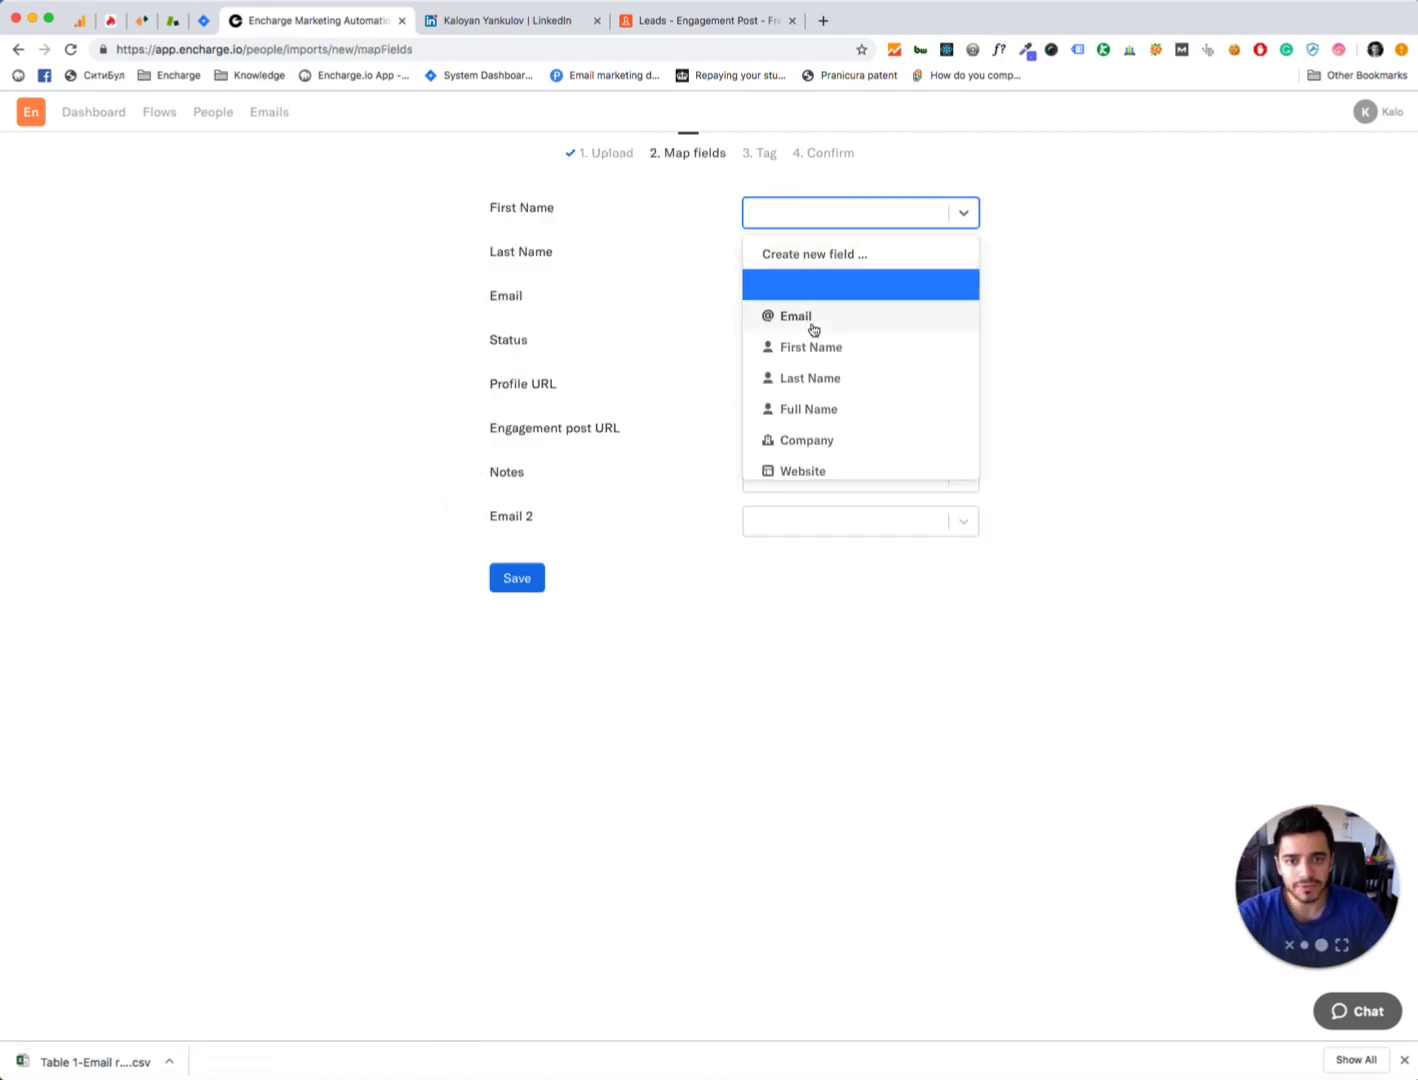
pyautogui.click(811, 349)
pyautogui.click(795, 264)
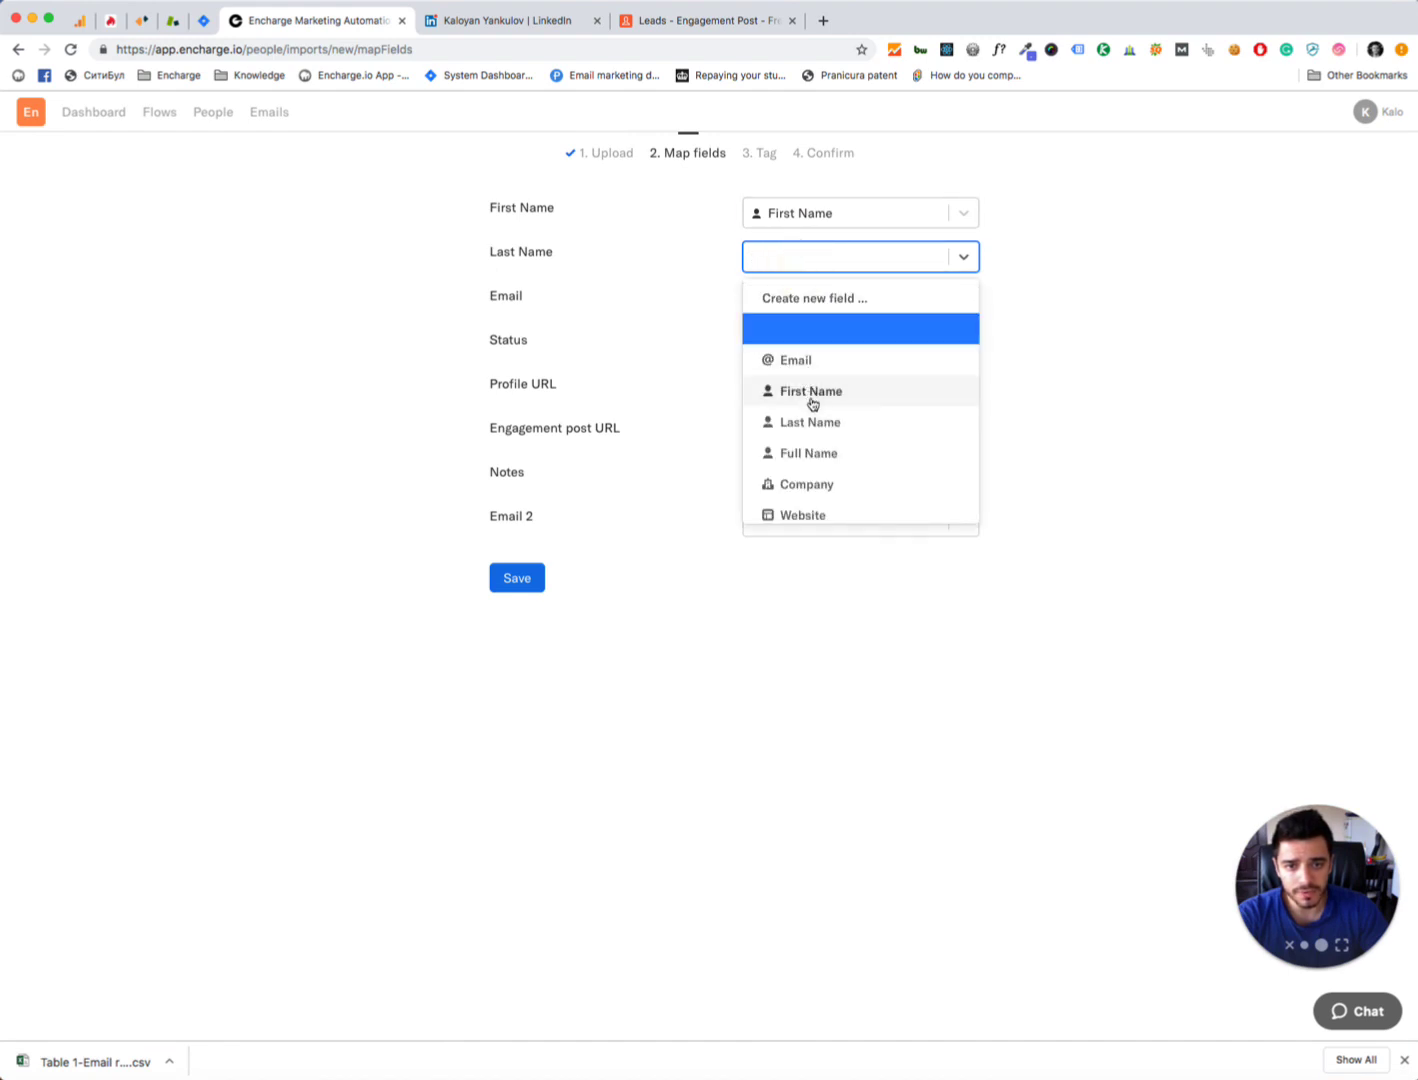
pyautogui.click(812, 421)
pyautogui.click(782, 311)
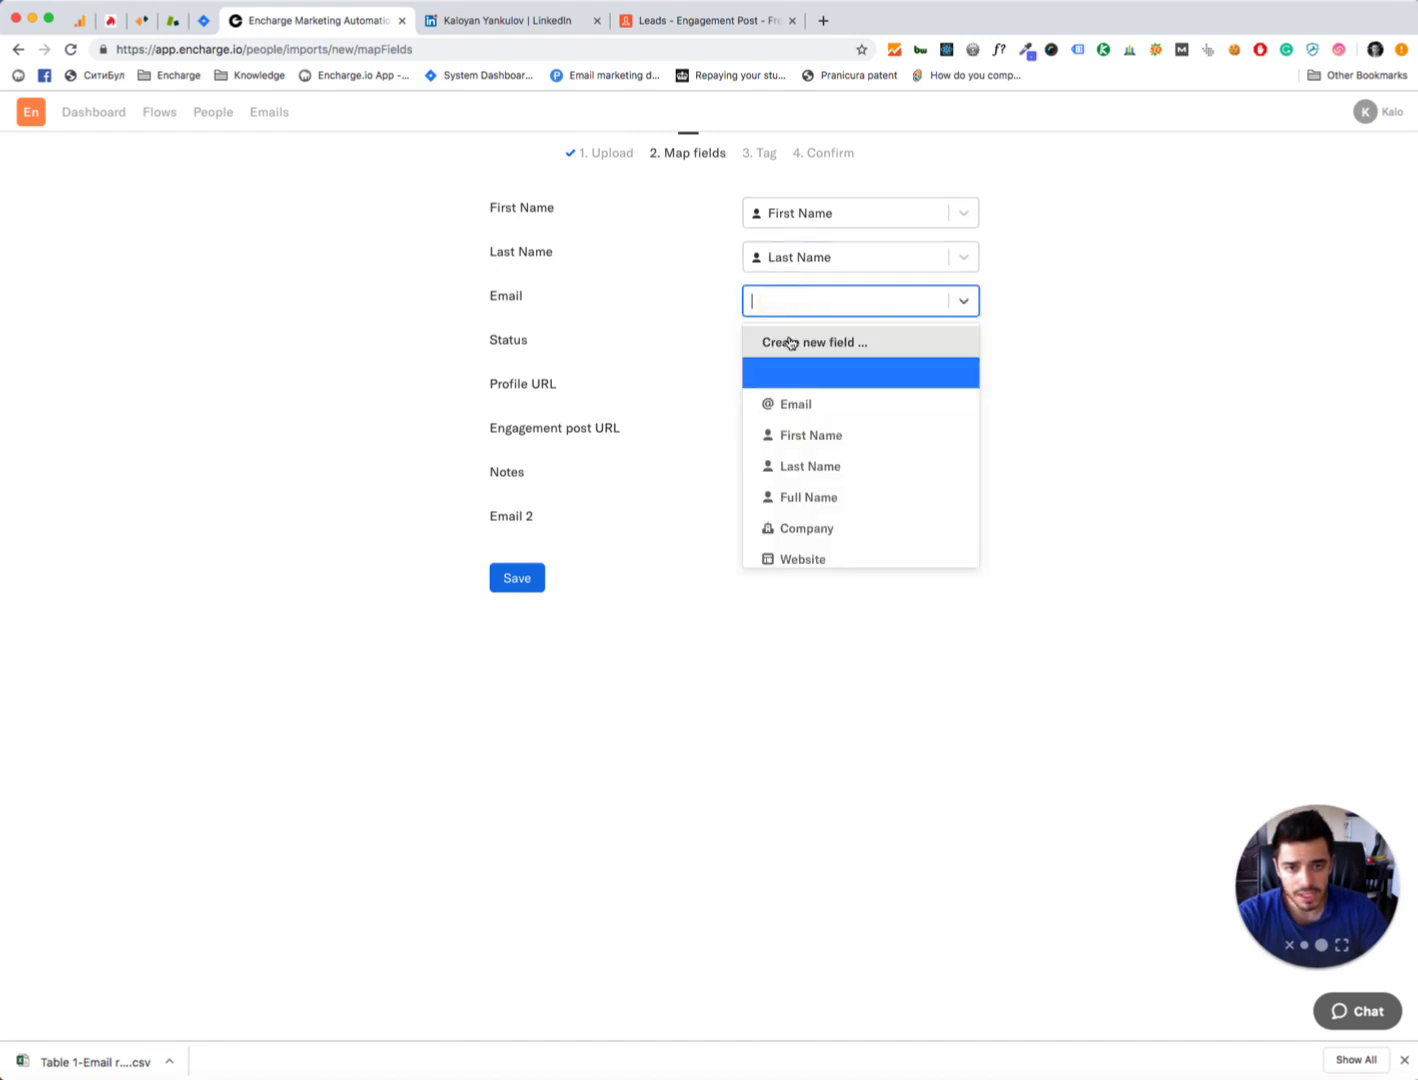
pyautogui.click(797, 405)
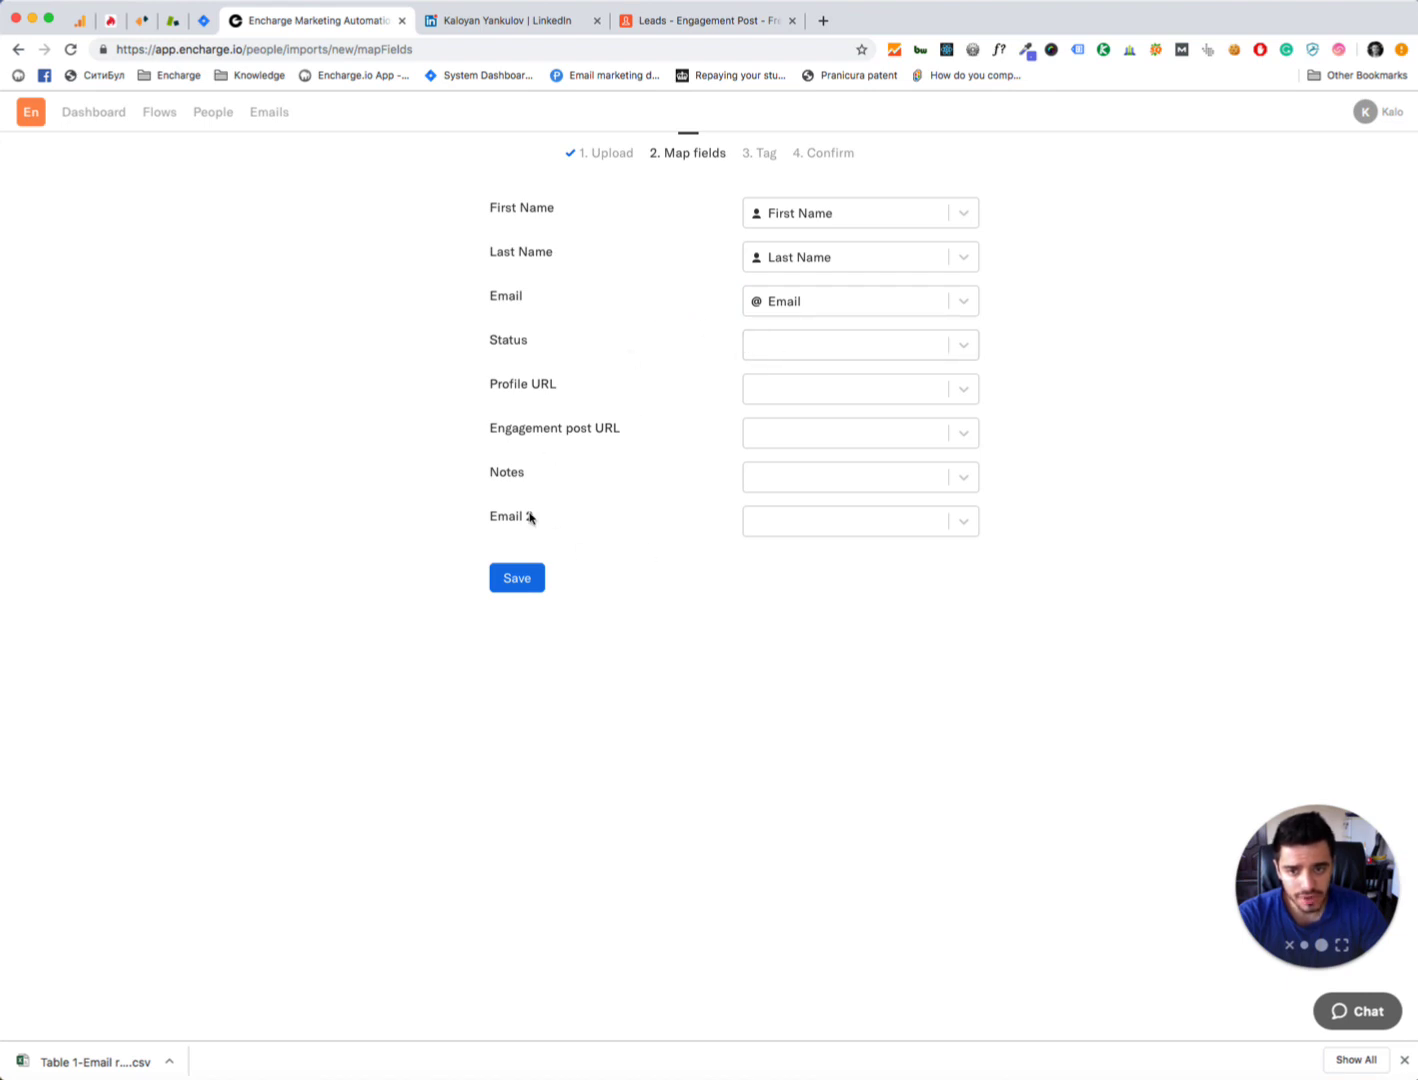
pyautogui.click(519, 574)
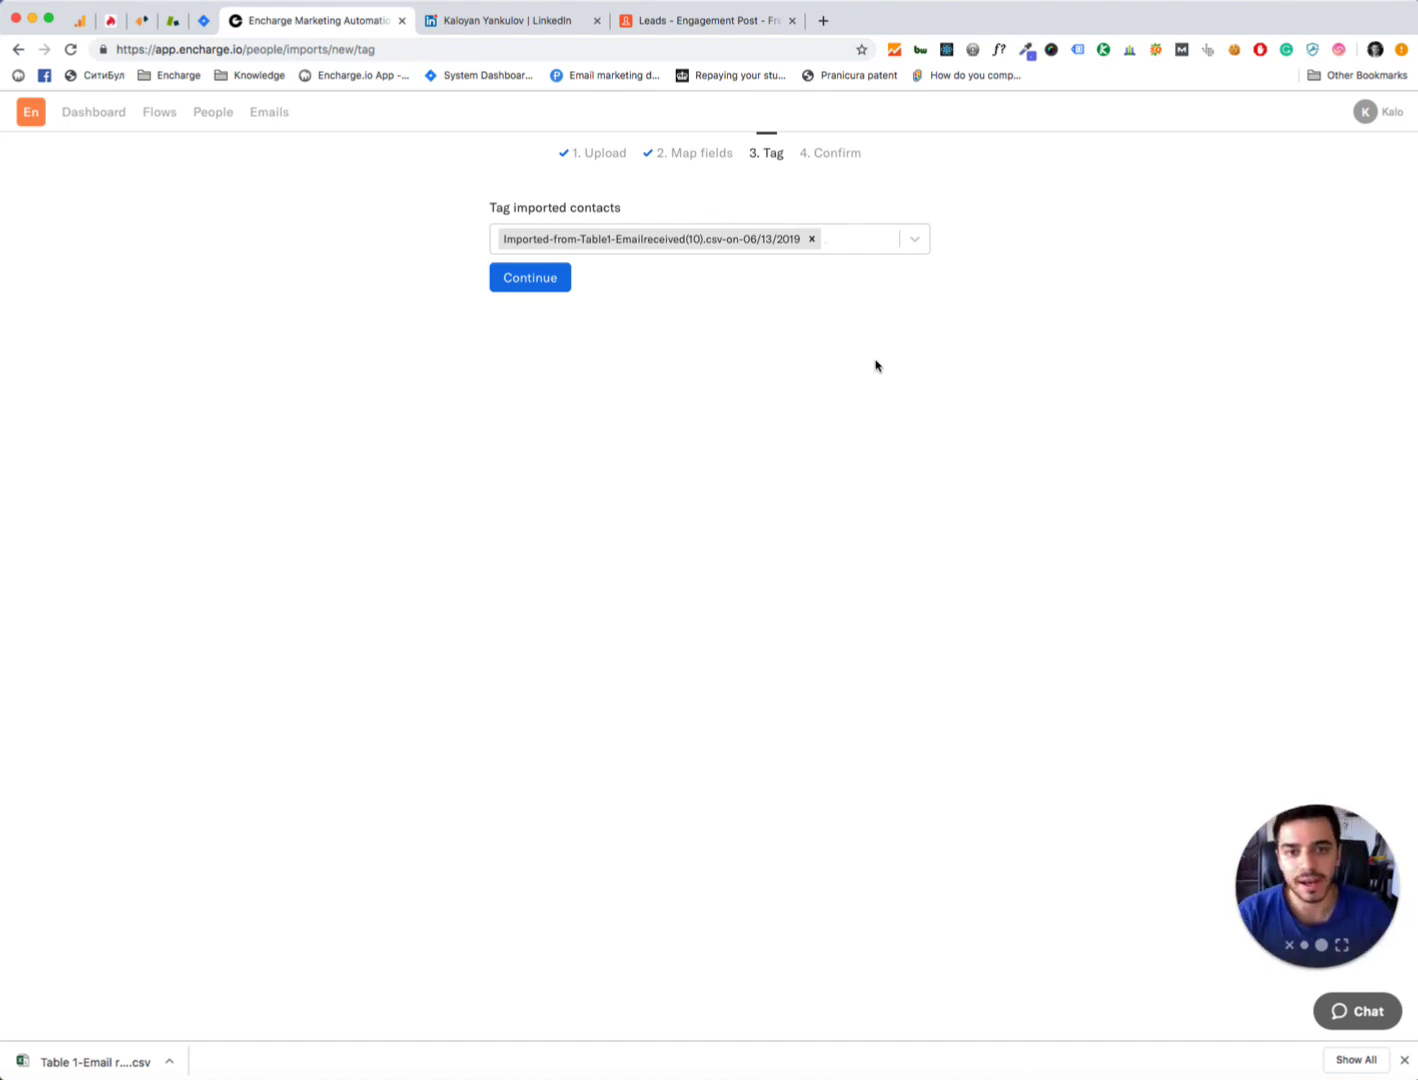
# Replace the auto-generated import tag with free-tools-2-LI-leads, then go to People
pyautogui.click(813, 240)
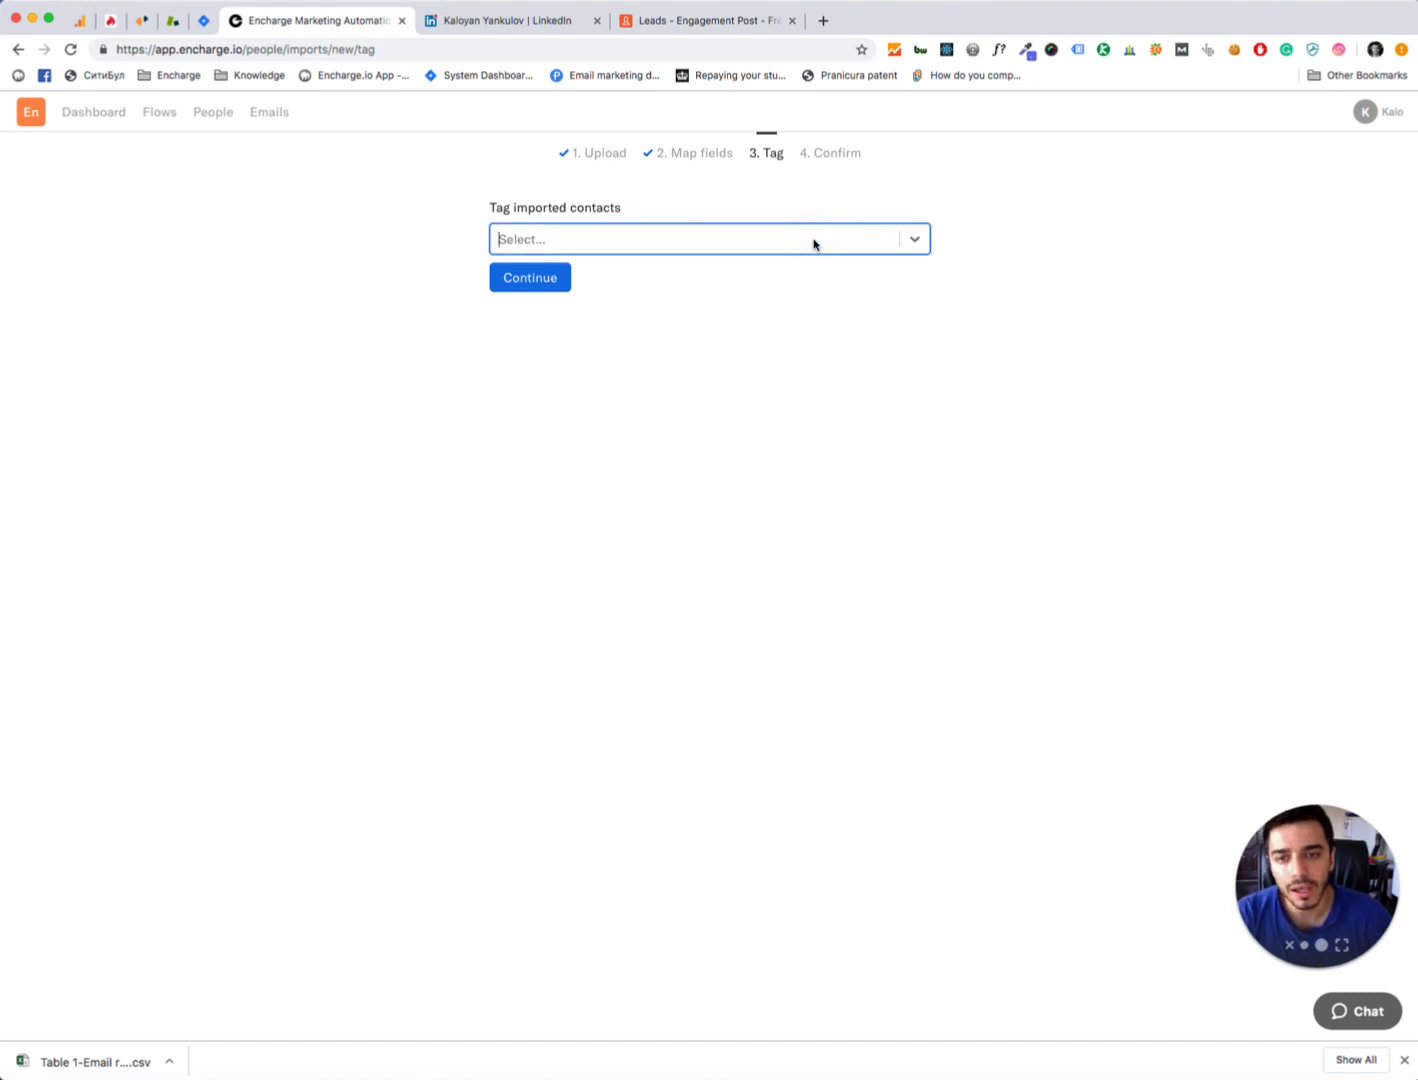
pyautogui.write('л')
pyautogui.press('BackSpace')
pyautogui.write('li-')
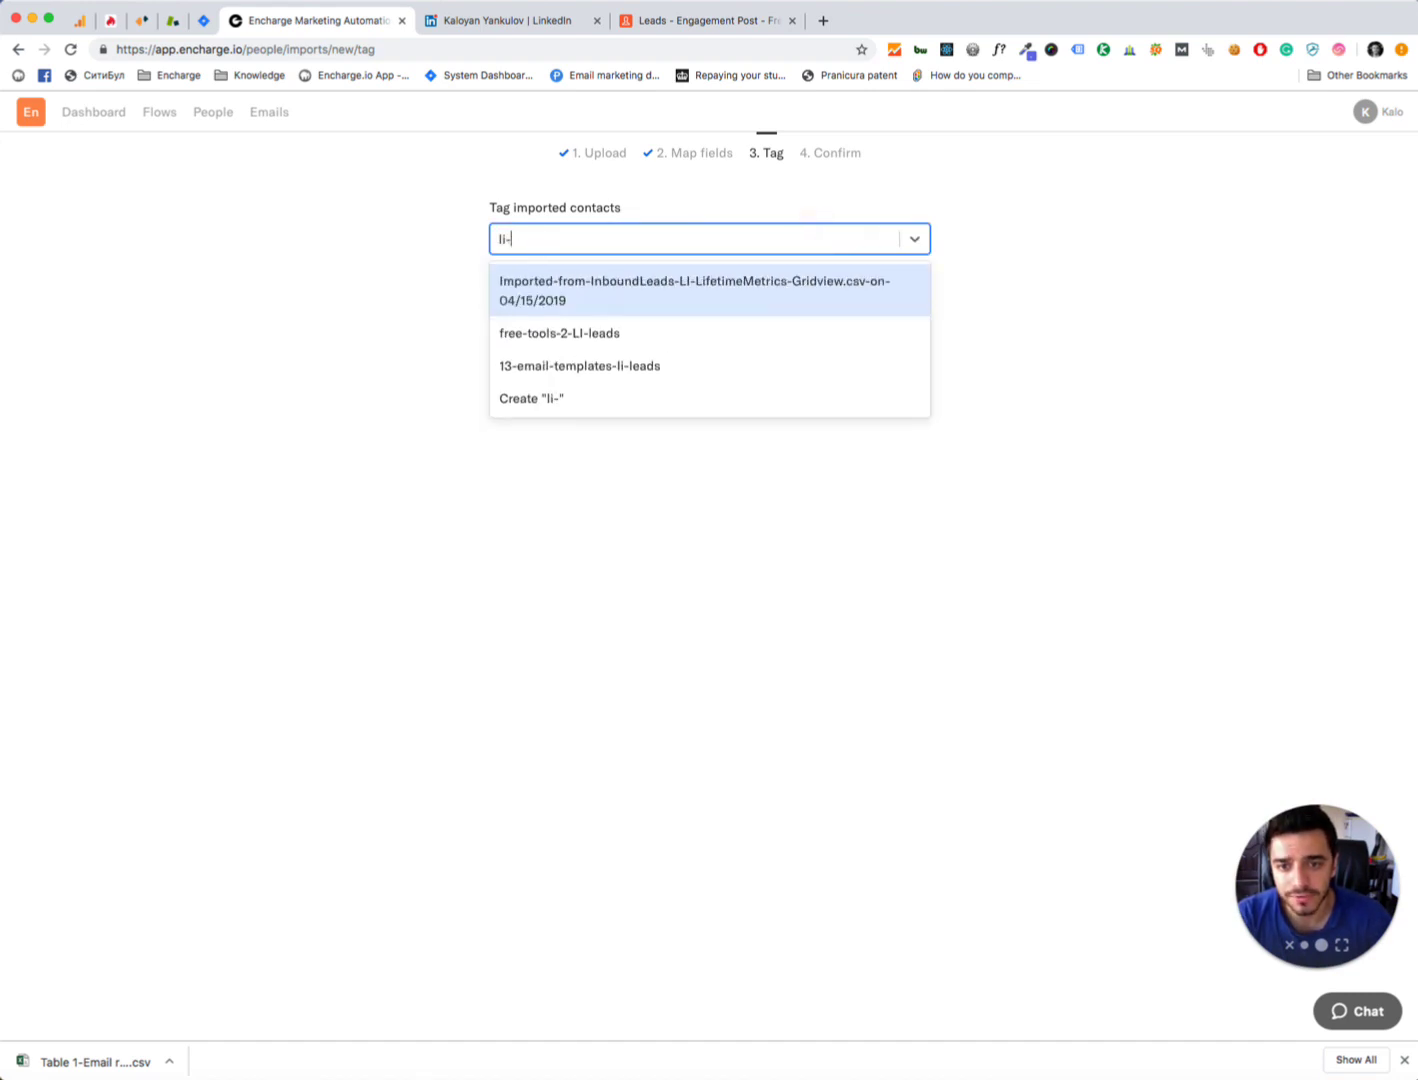
pyautogui.press('Down')
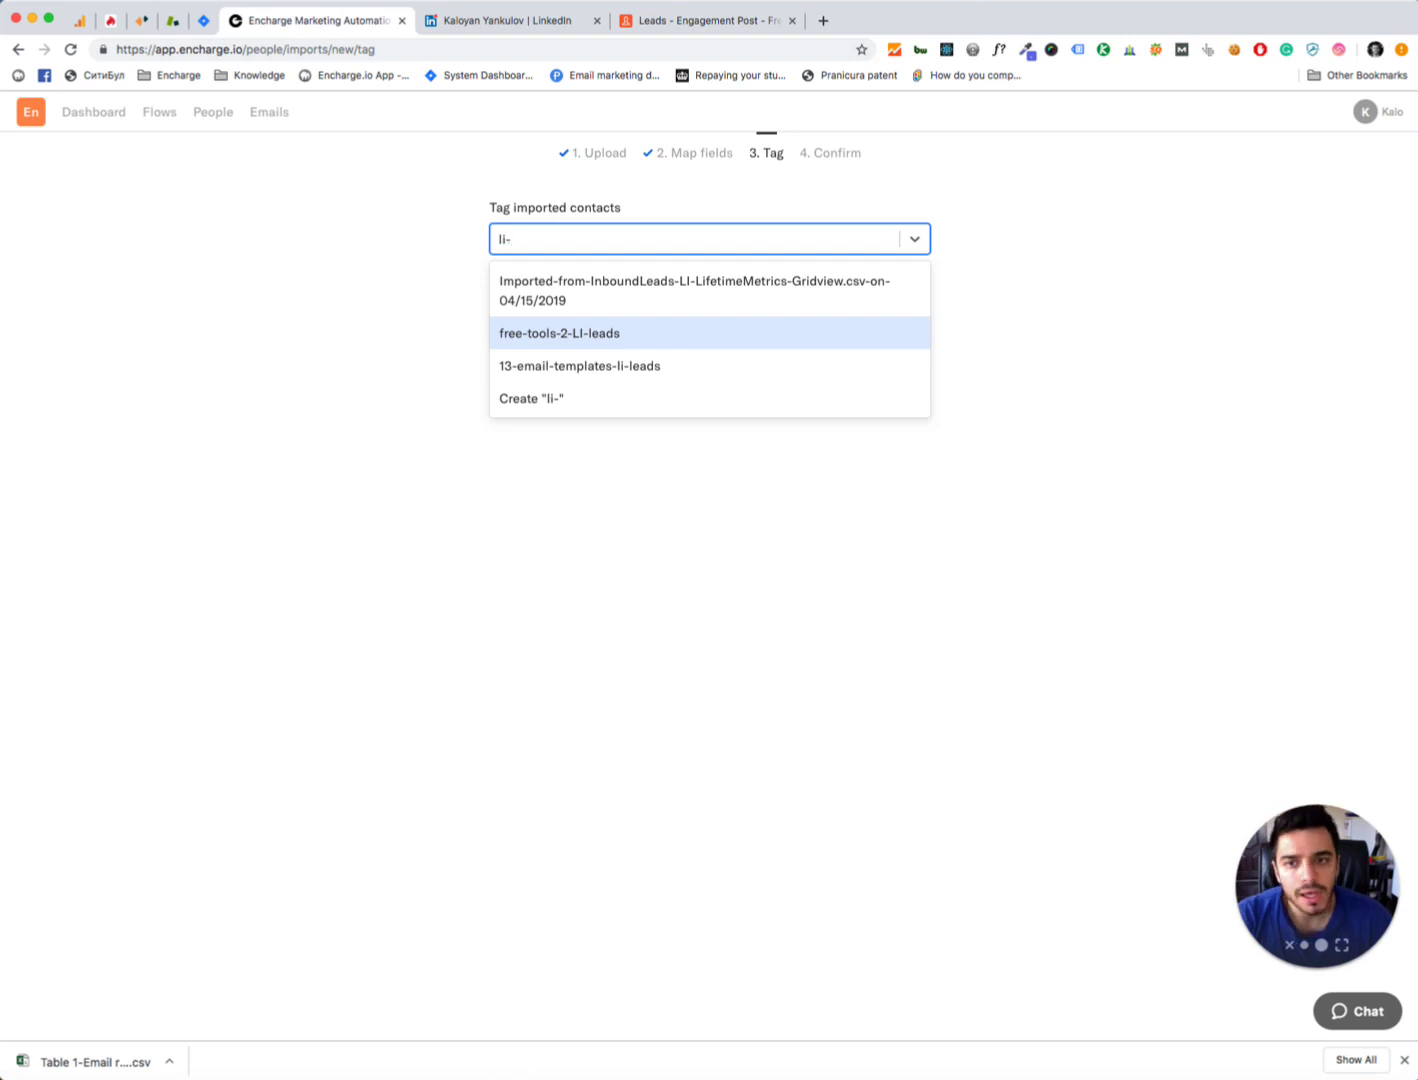
pyautogui.press('Return')
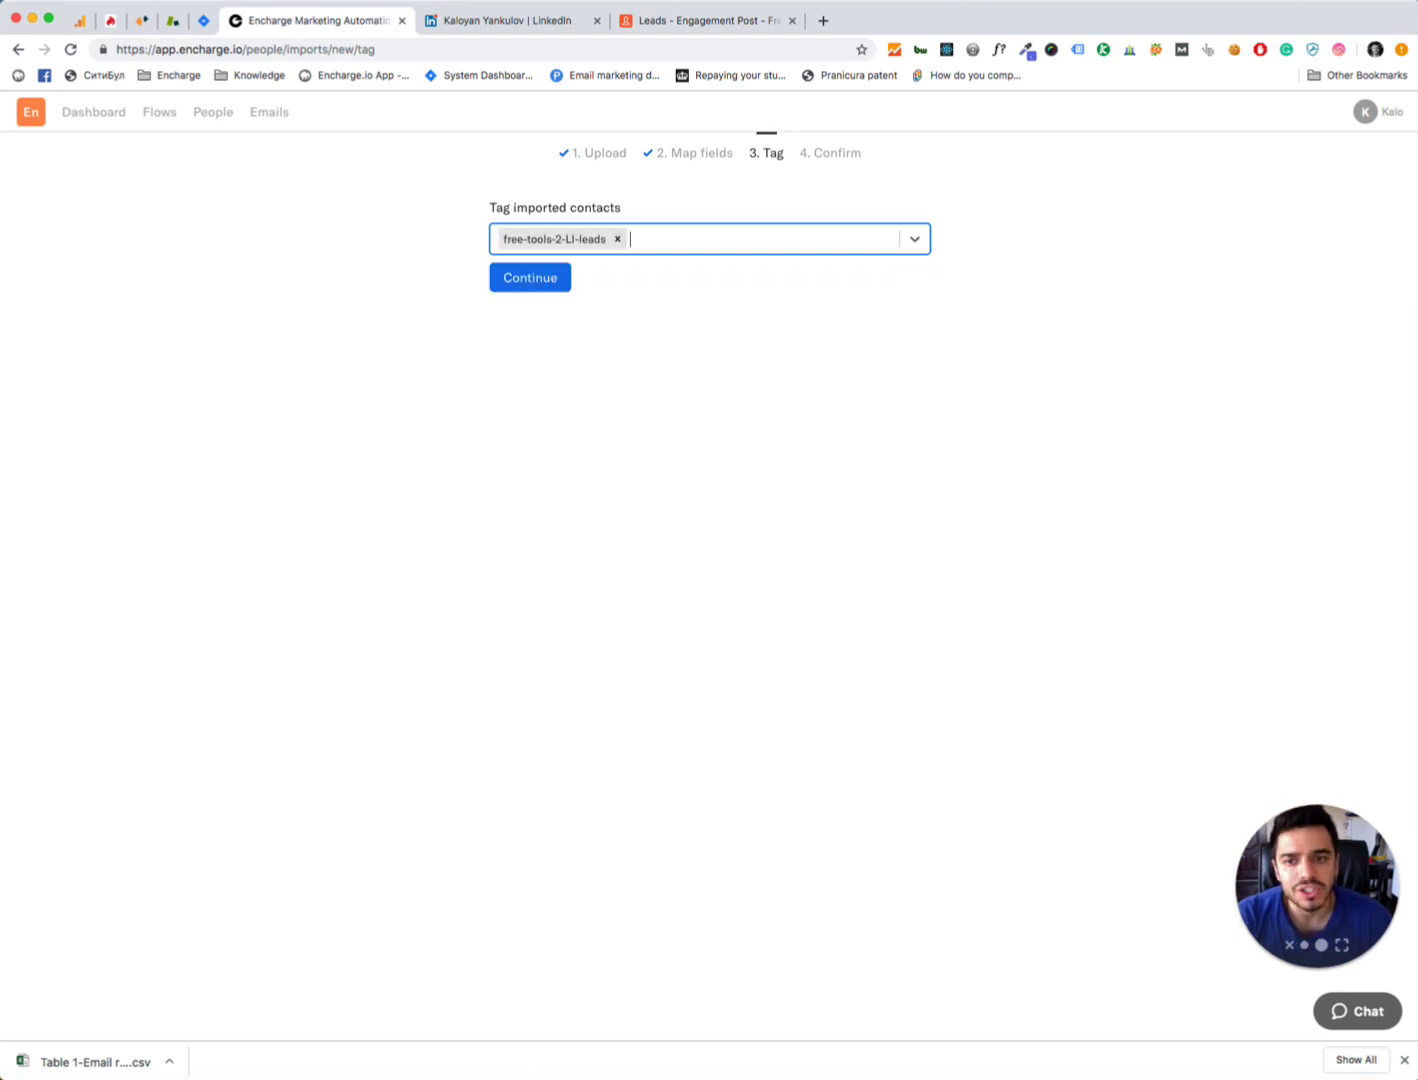
pyautogui.click(212, 118)
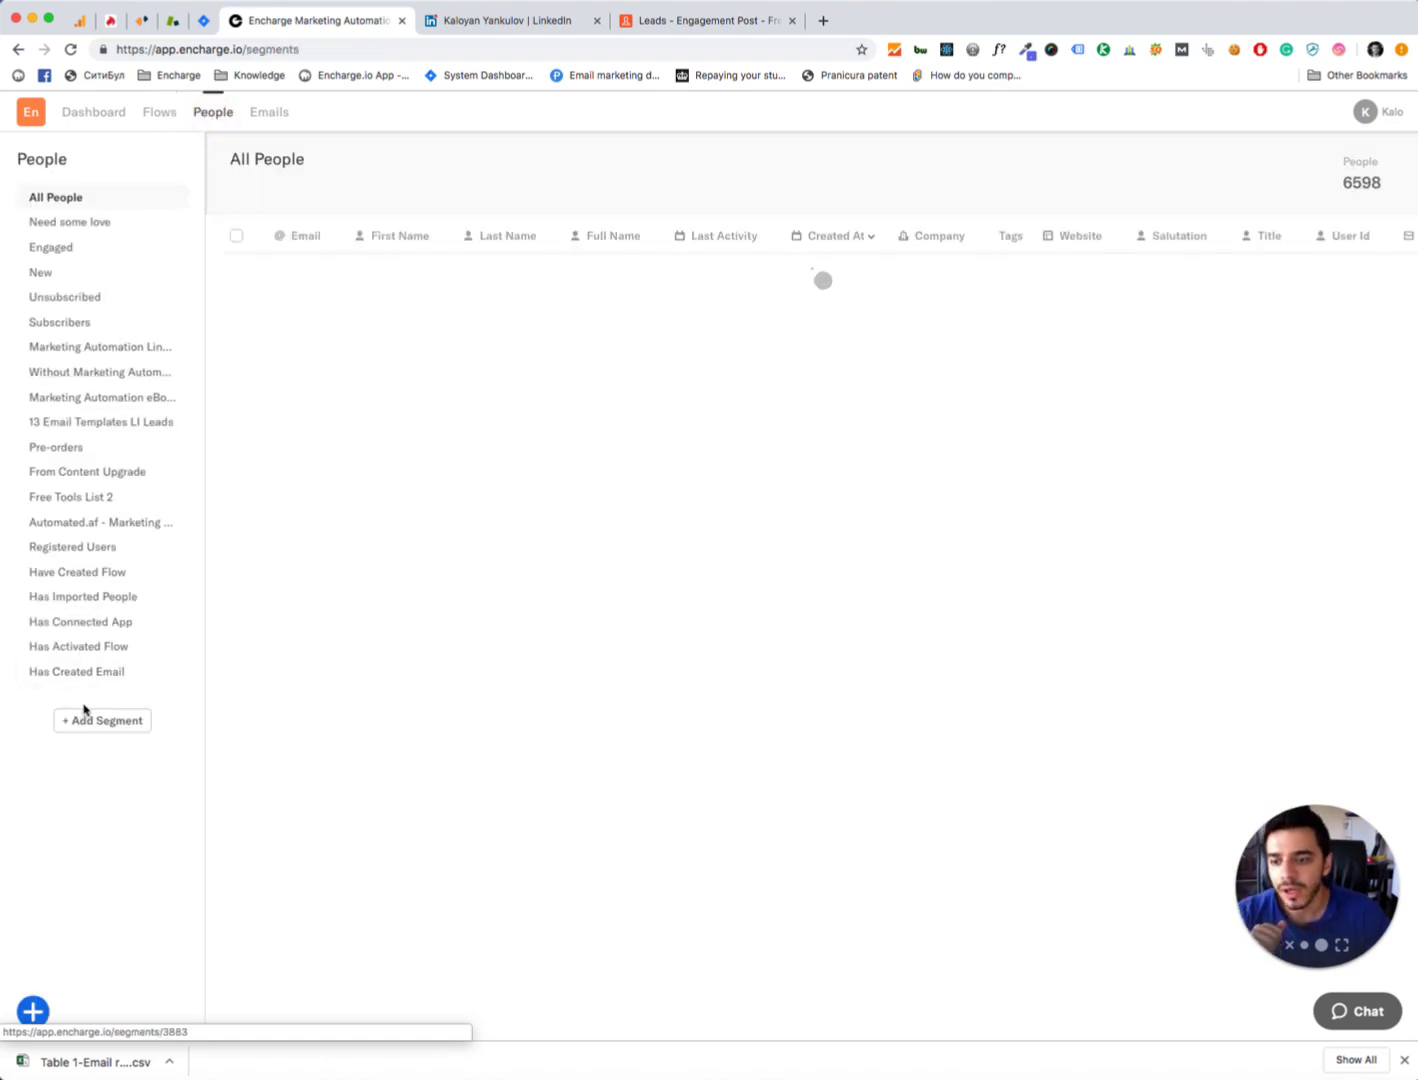
# Create a new people segment named 'example'
pyautogui.click(96, 728)
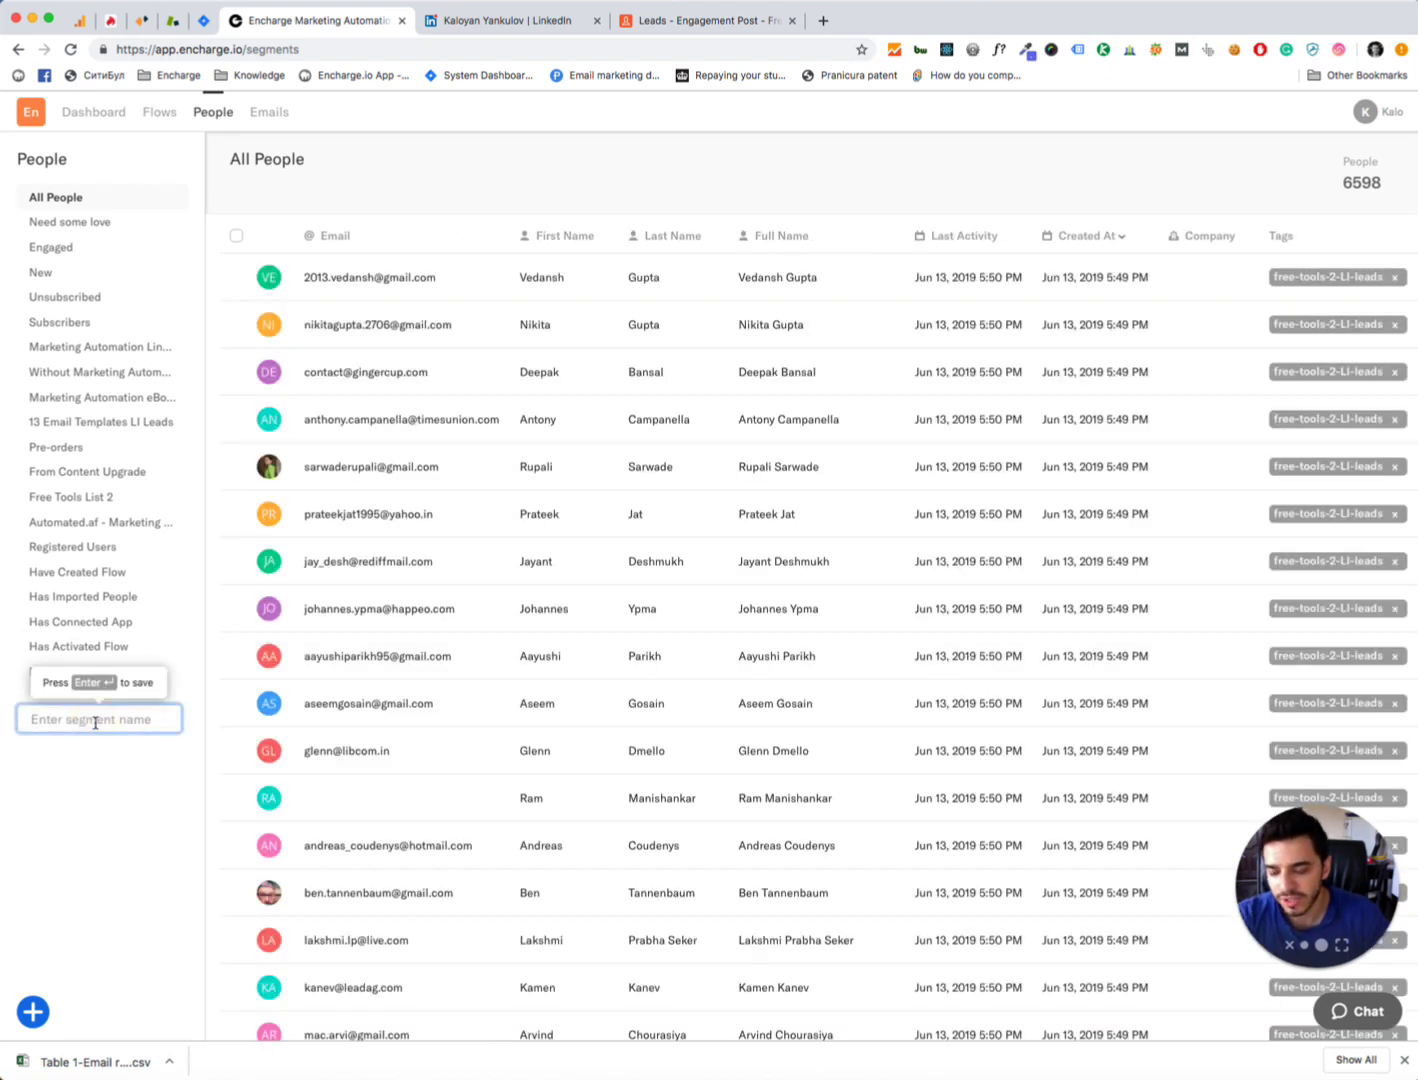
pyautogui.write('exam')
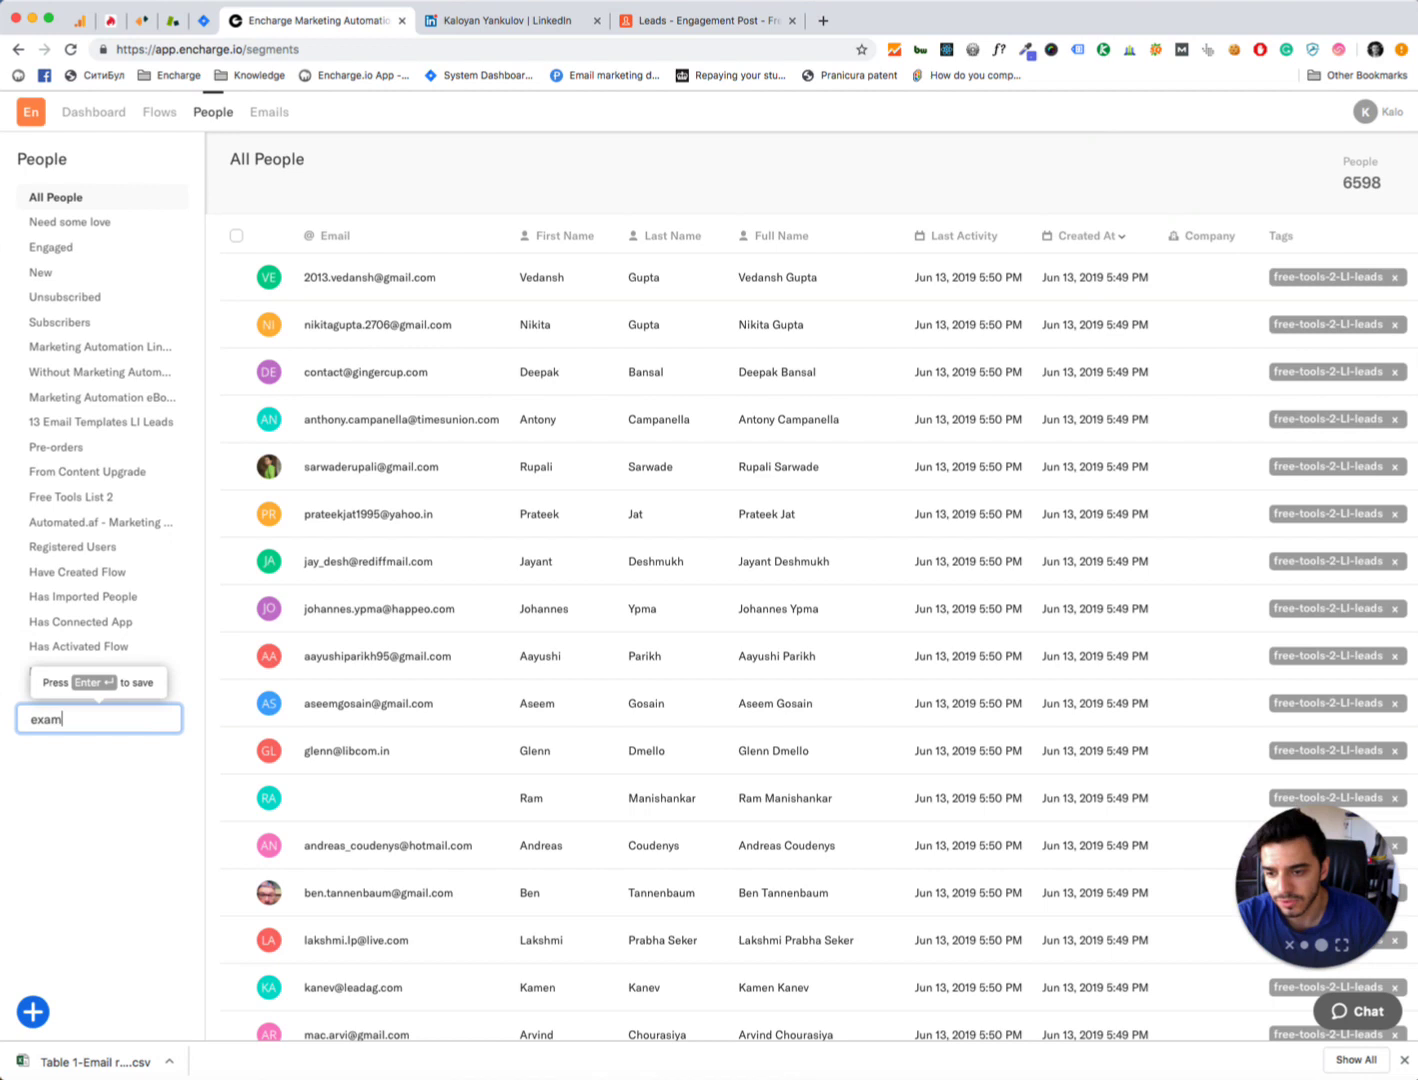
pyautogui.write('ple')
pyautogui.press('Return')
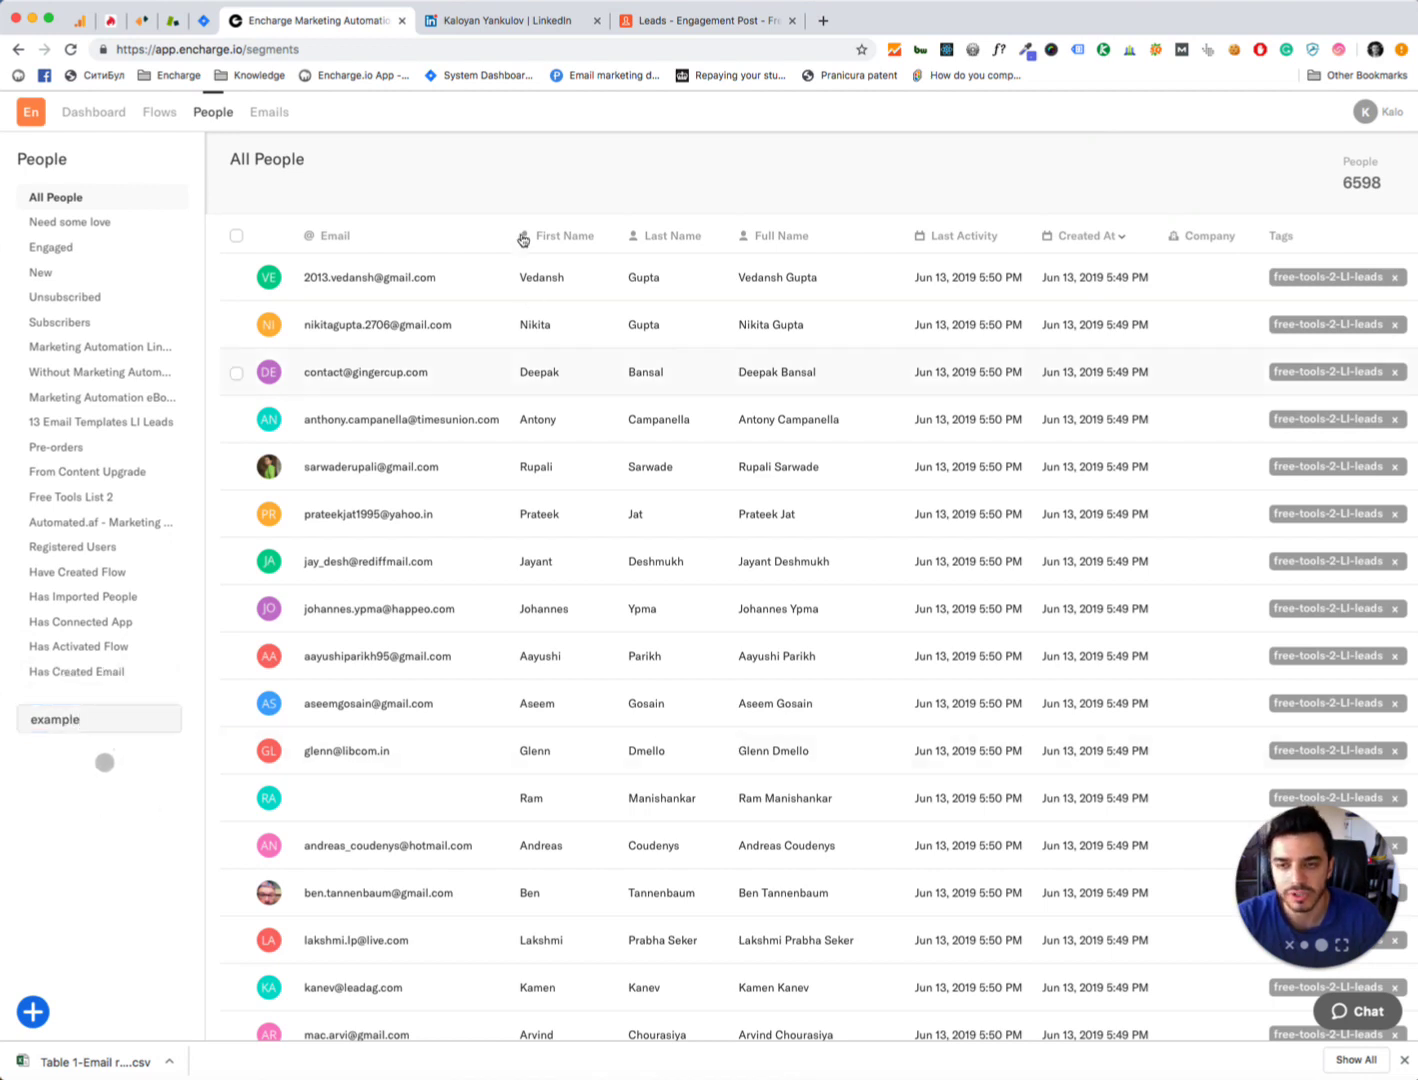
# Add a Tag Has filter for free-tools-2-LI-leads to the segment and save it
pyautogui.click(293, 190)
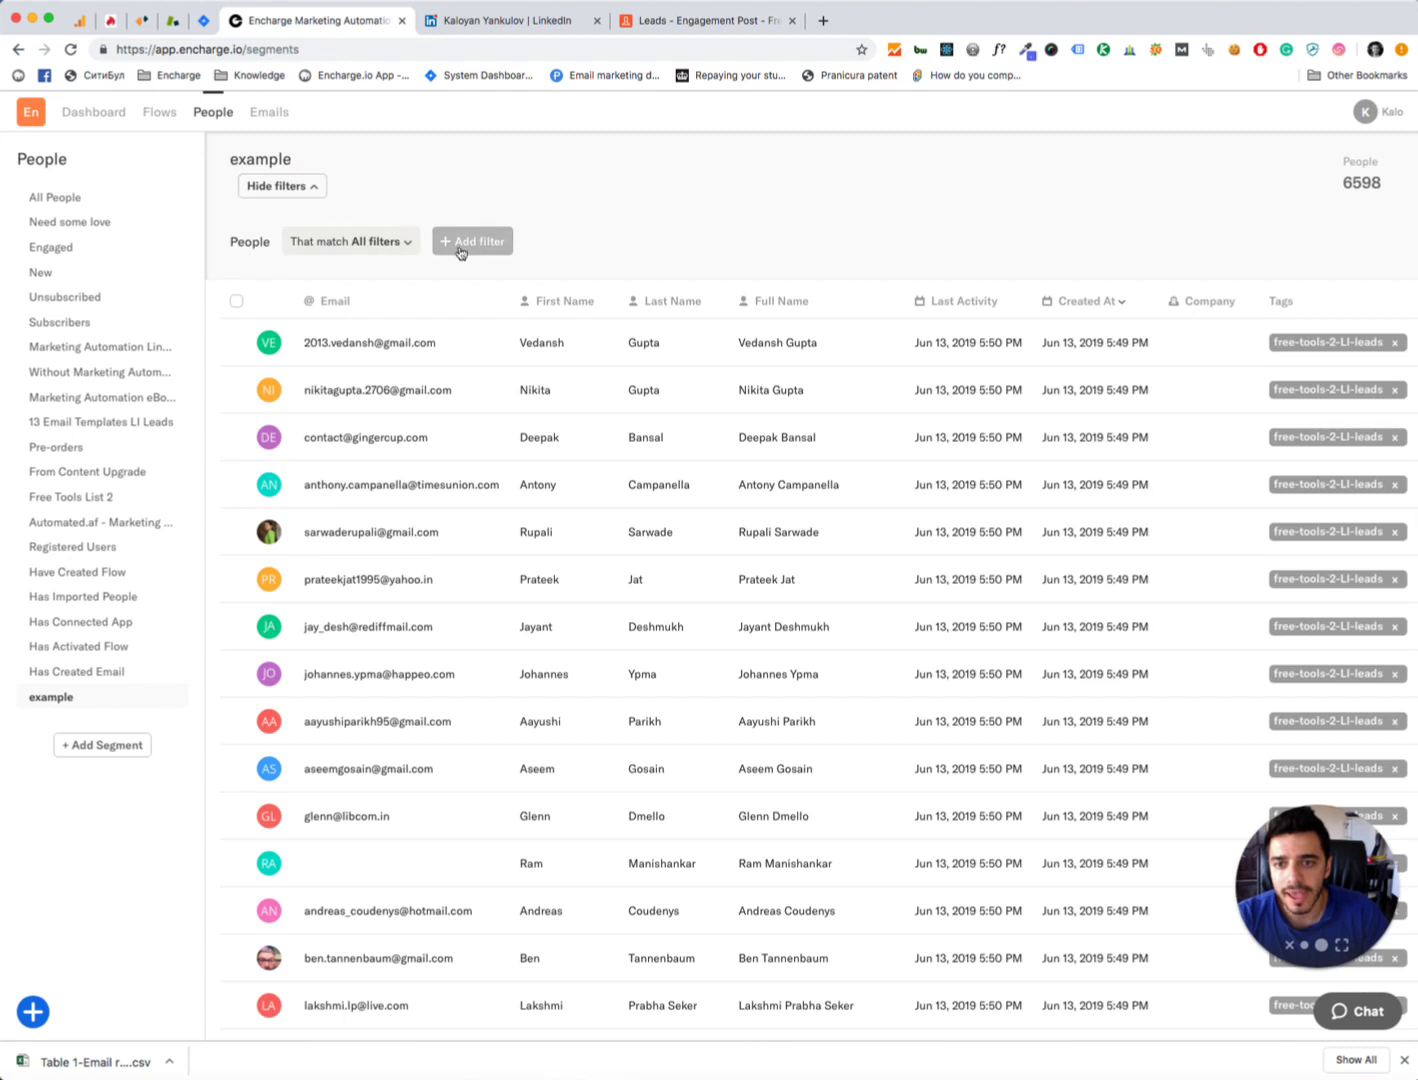
pyautogui.click(462, 250)
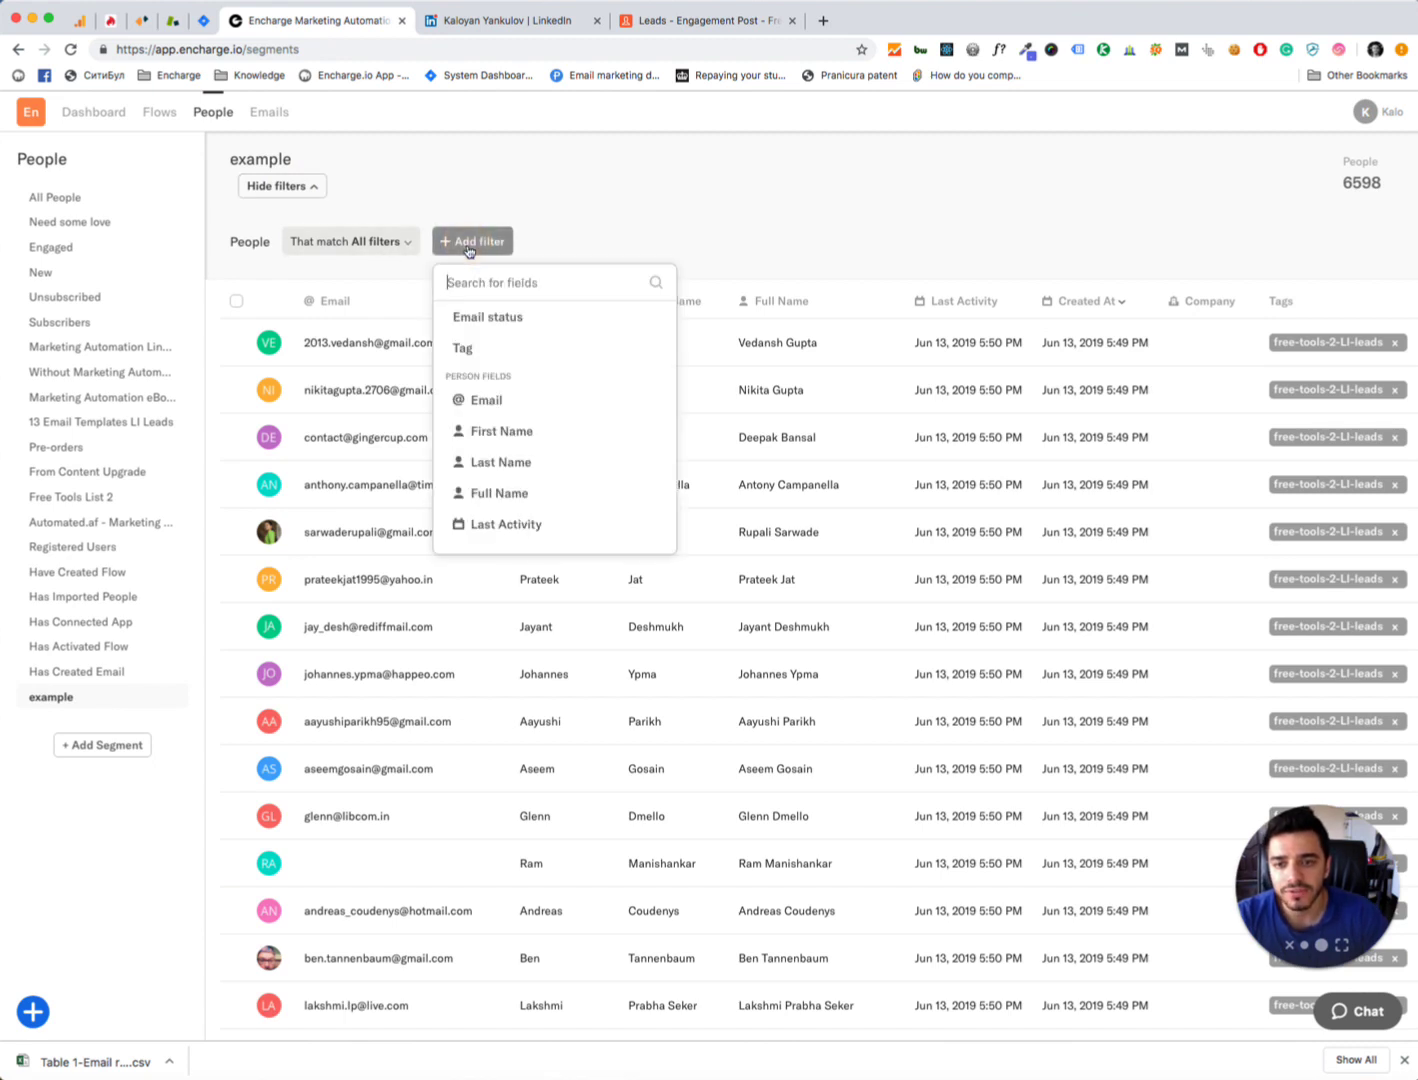
pyautogui.click(486, 348)
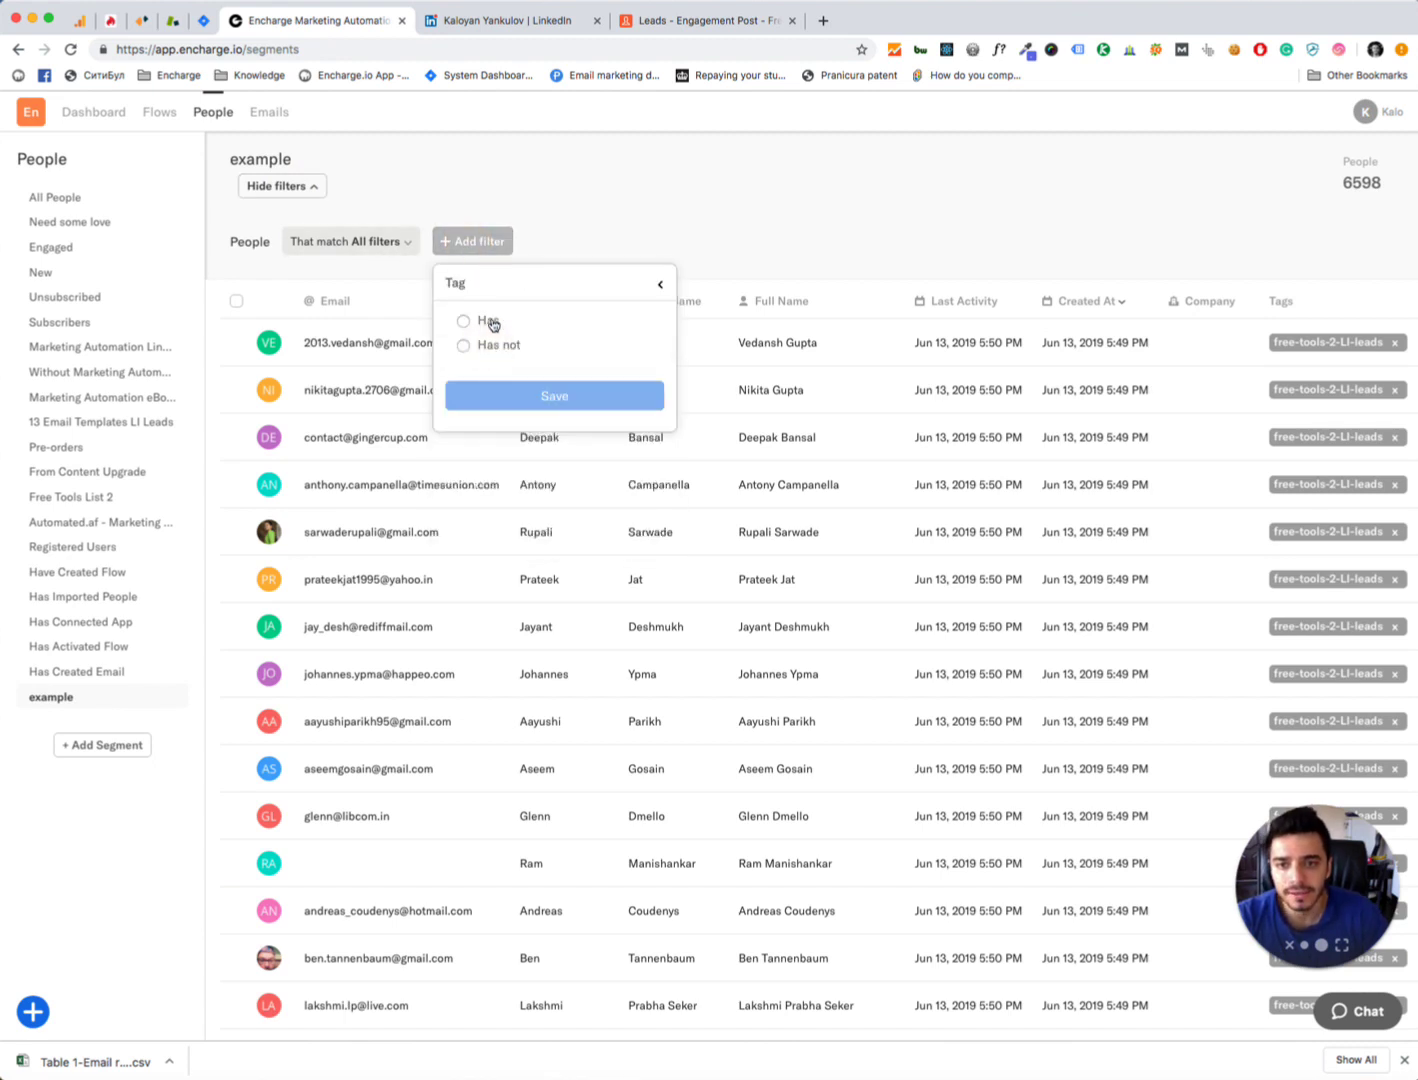
pyautogui.click(490, 322)
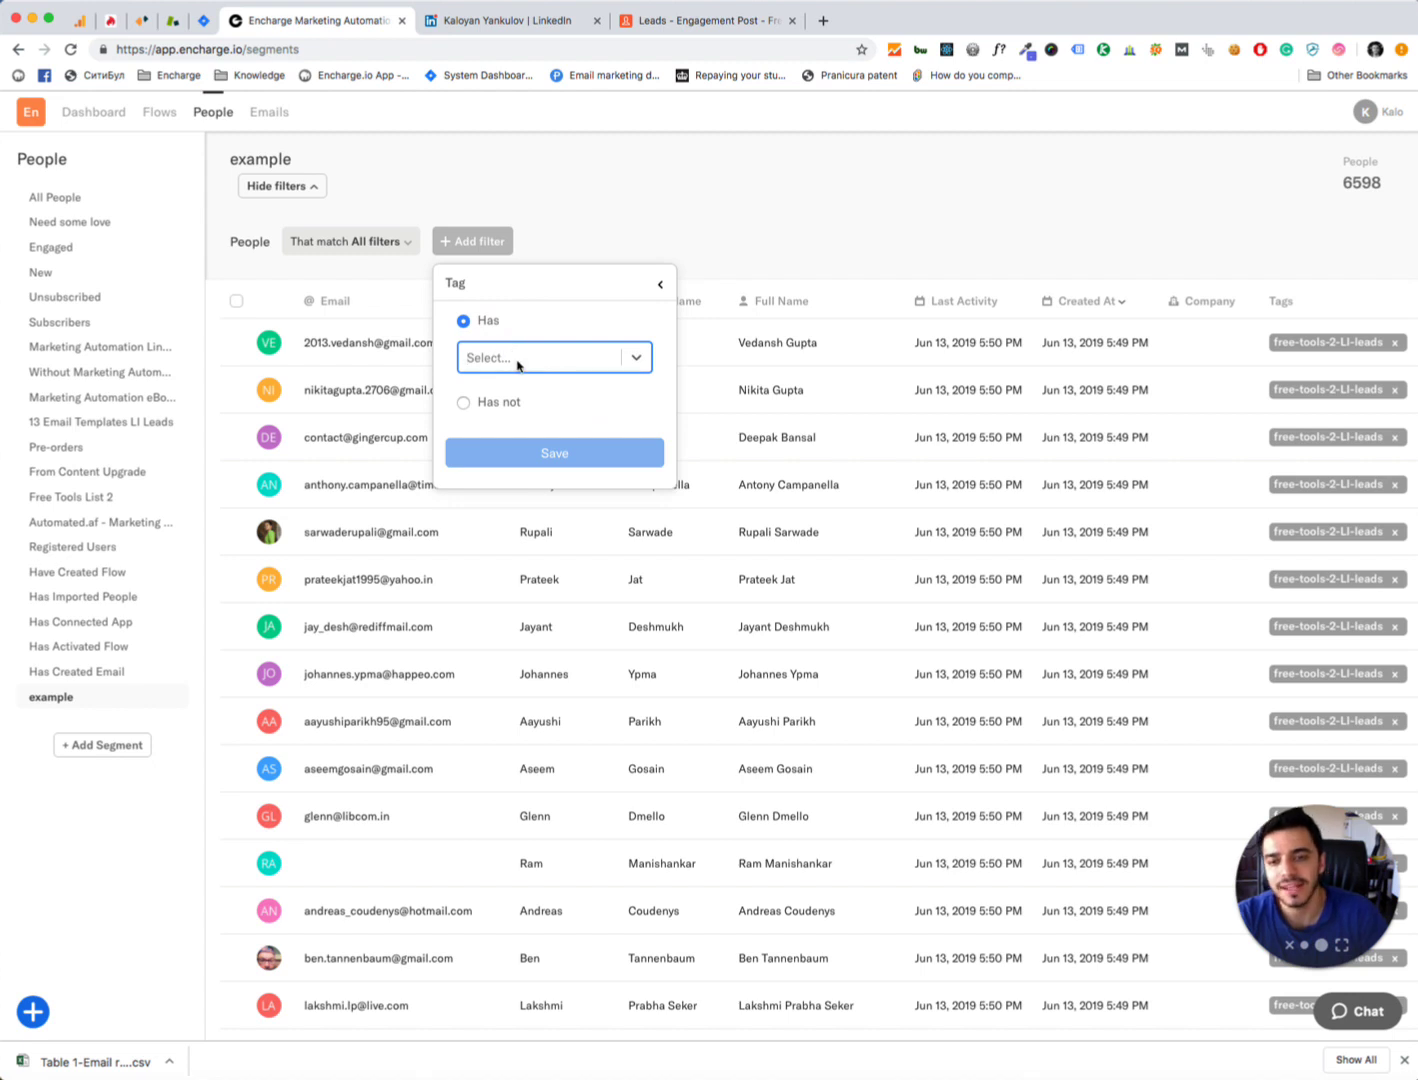
pyautogui.write('li')
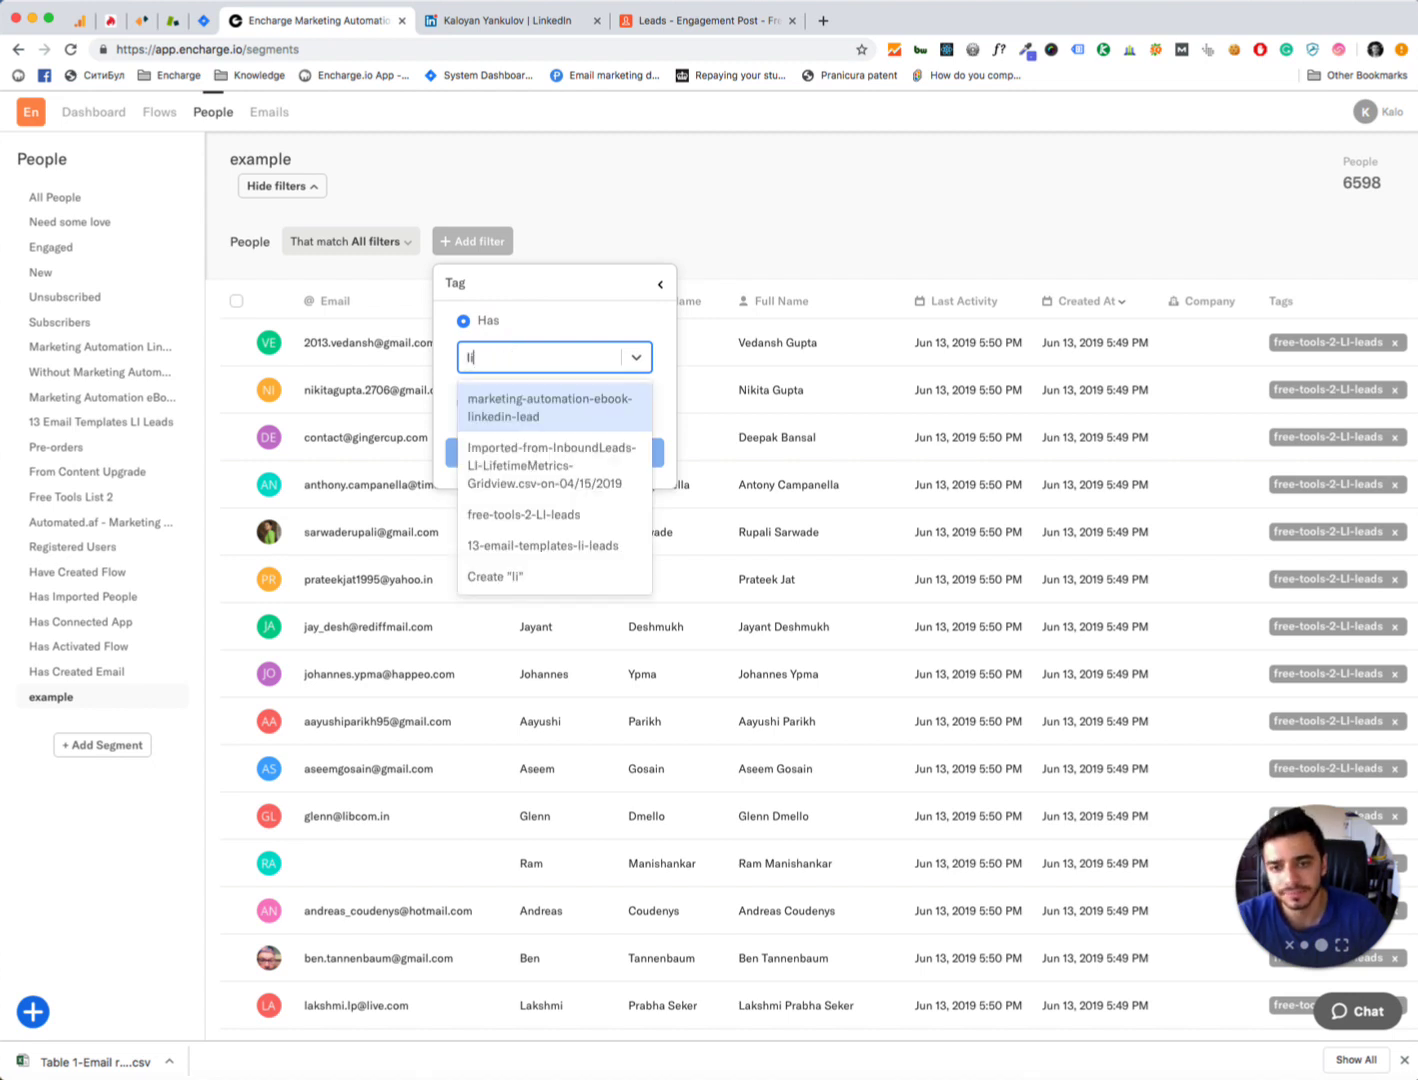
pyautogui.write('d')
pyautogui.press('BackSpace')
pyautogui.write('-')
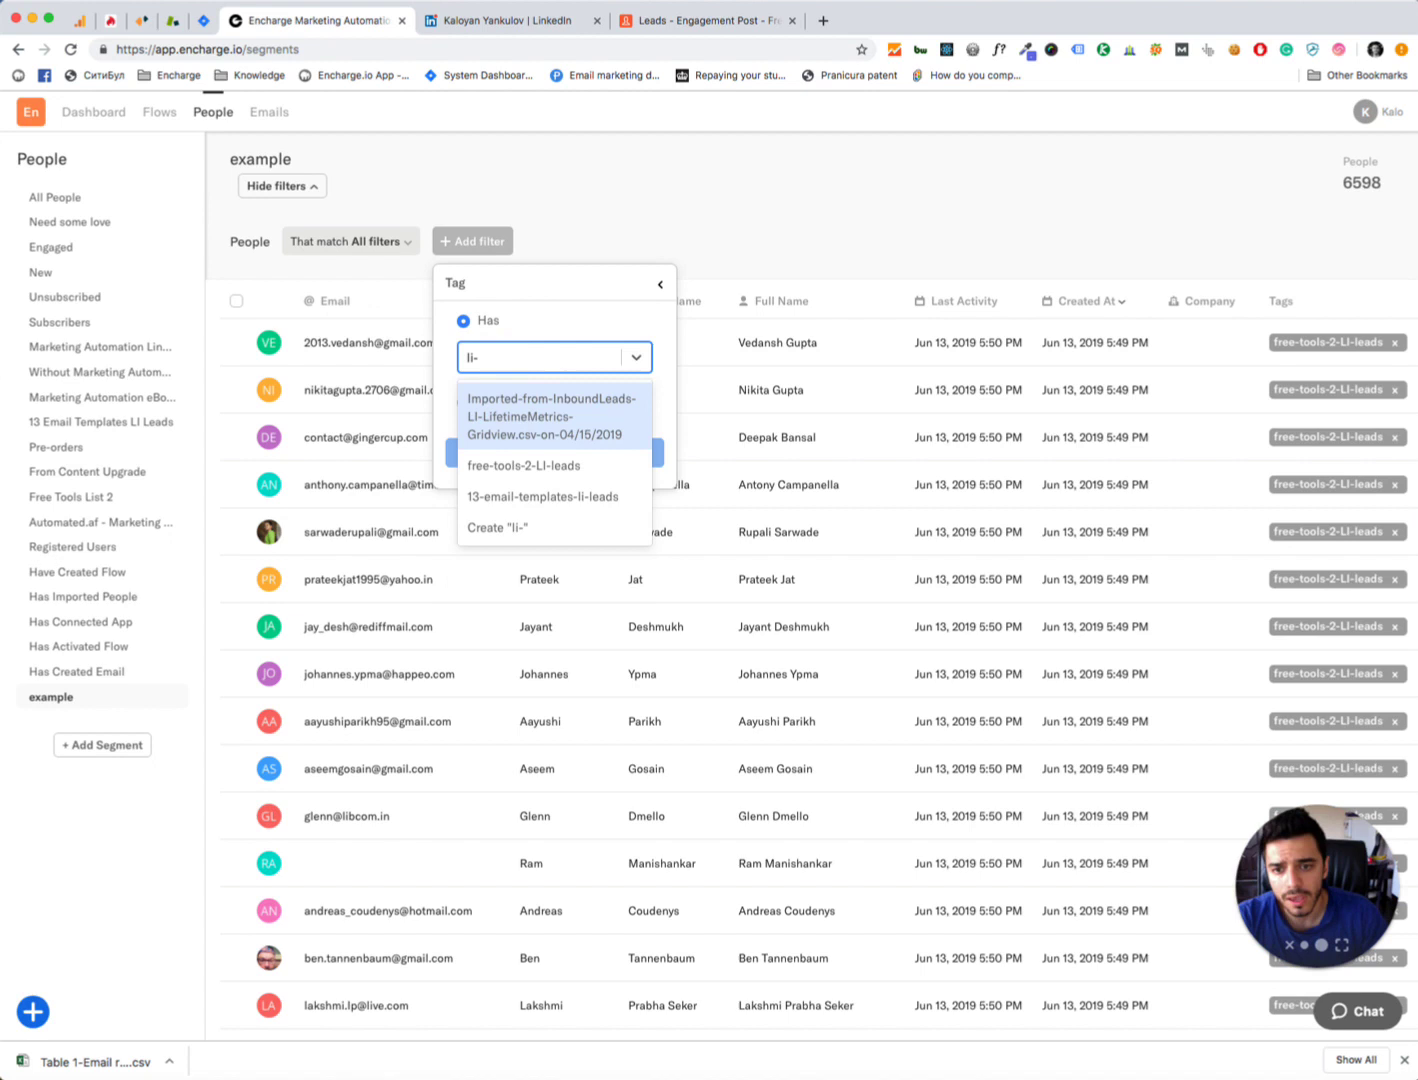
pyautogui.click(552, 468)
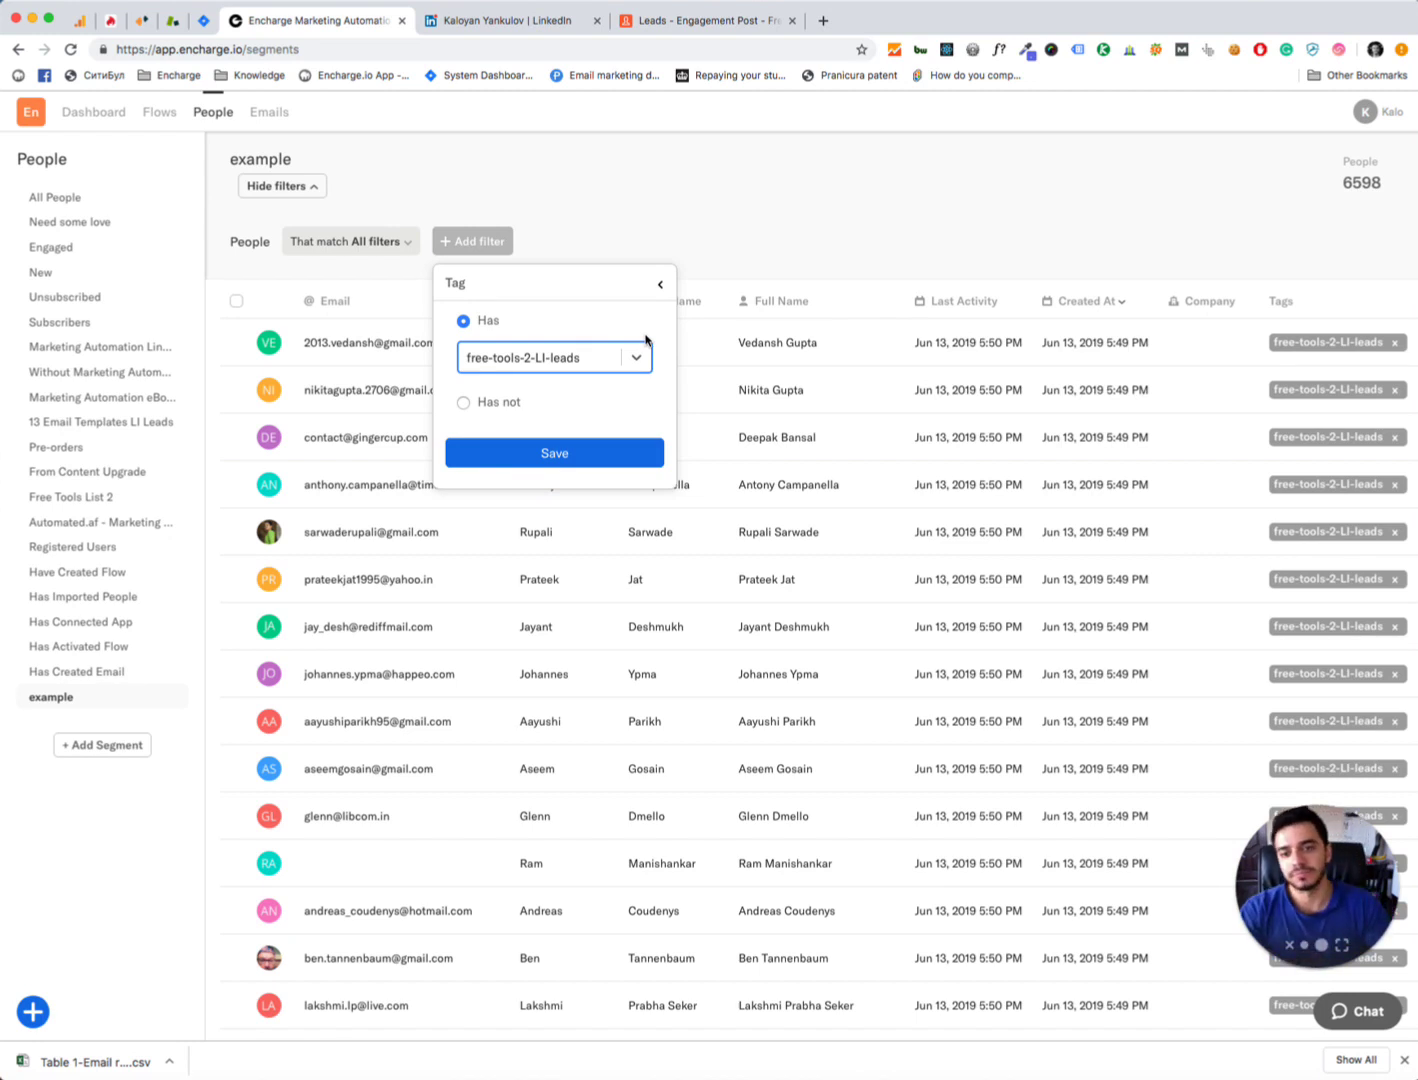
pyautogui.click(535, 464)
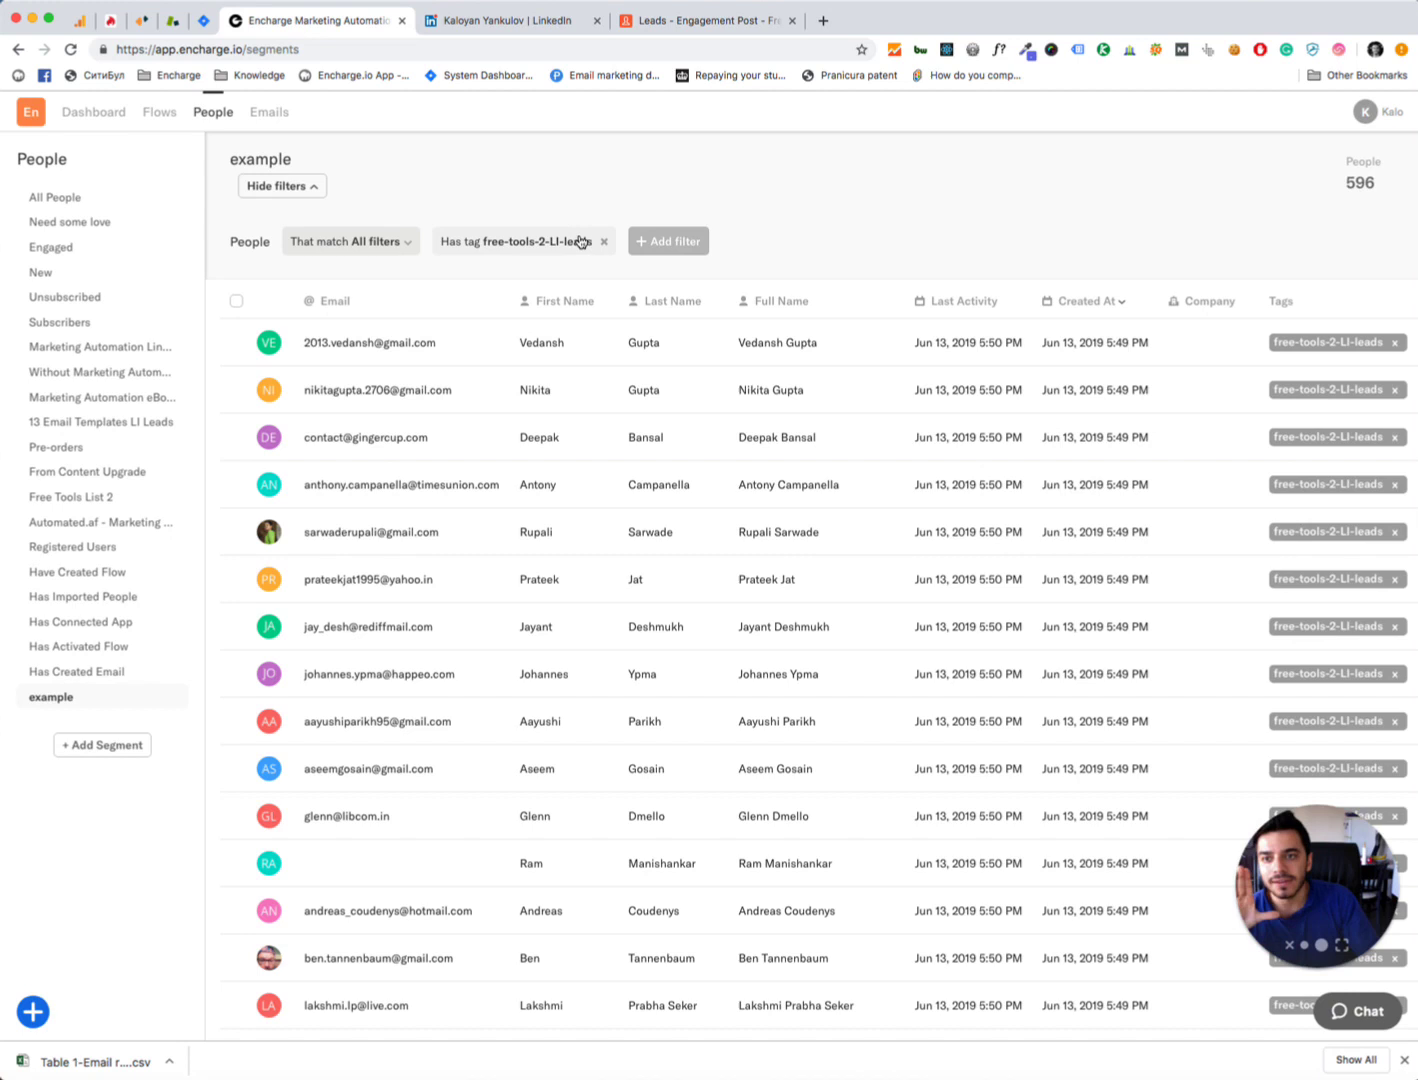
# After reviewing the 596 filtered people, go to the Flows list
pyautogui.click(155, 117)
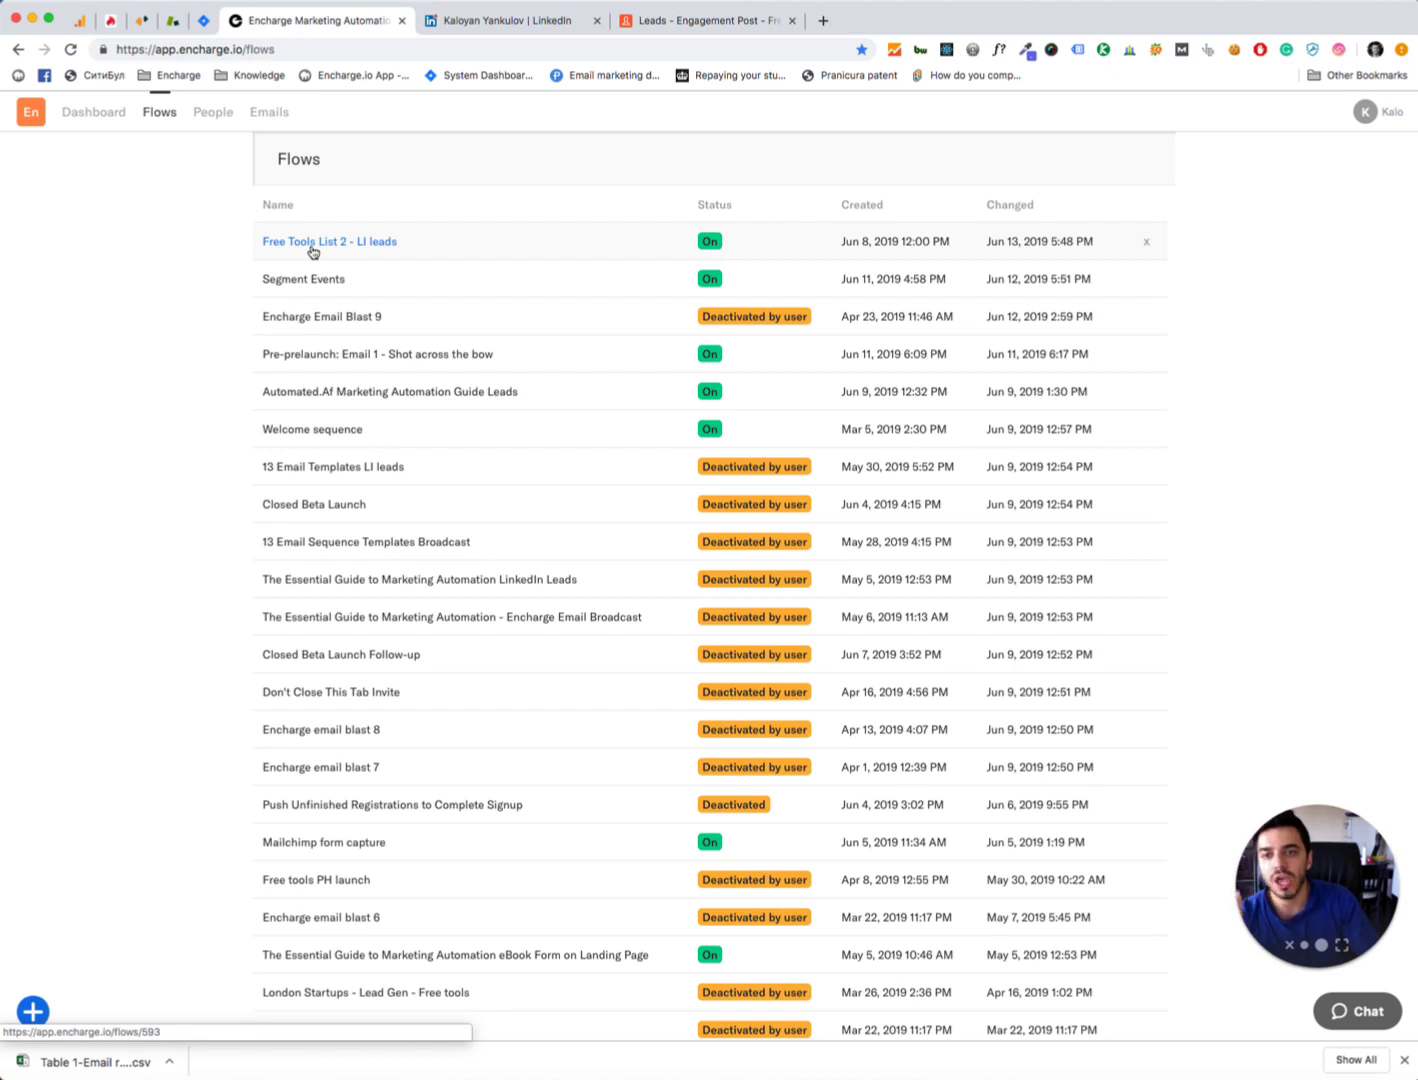
# Open the 'Free Tools List 2 - LI leads' flow and show the available triggers and actions
pyautogui.click(312, 252)
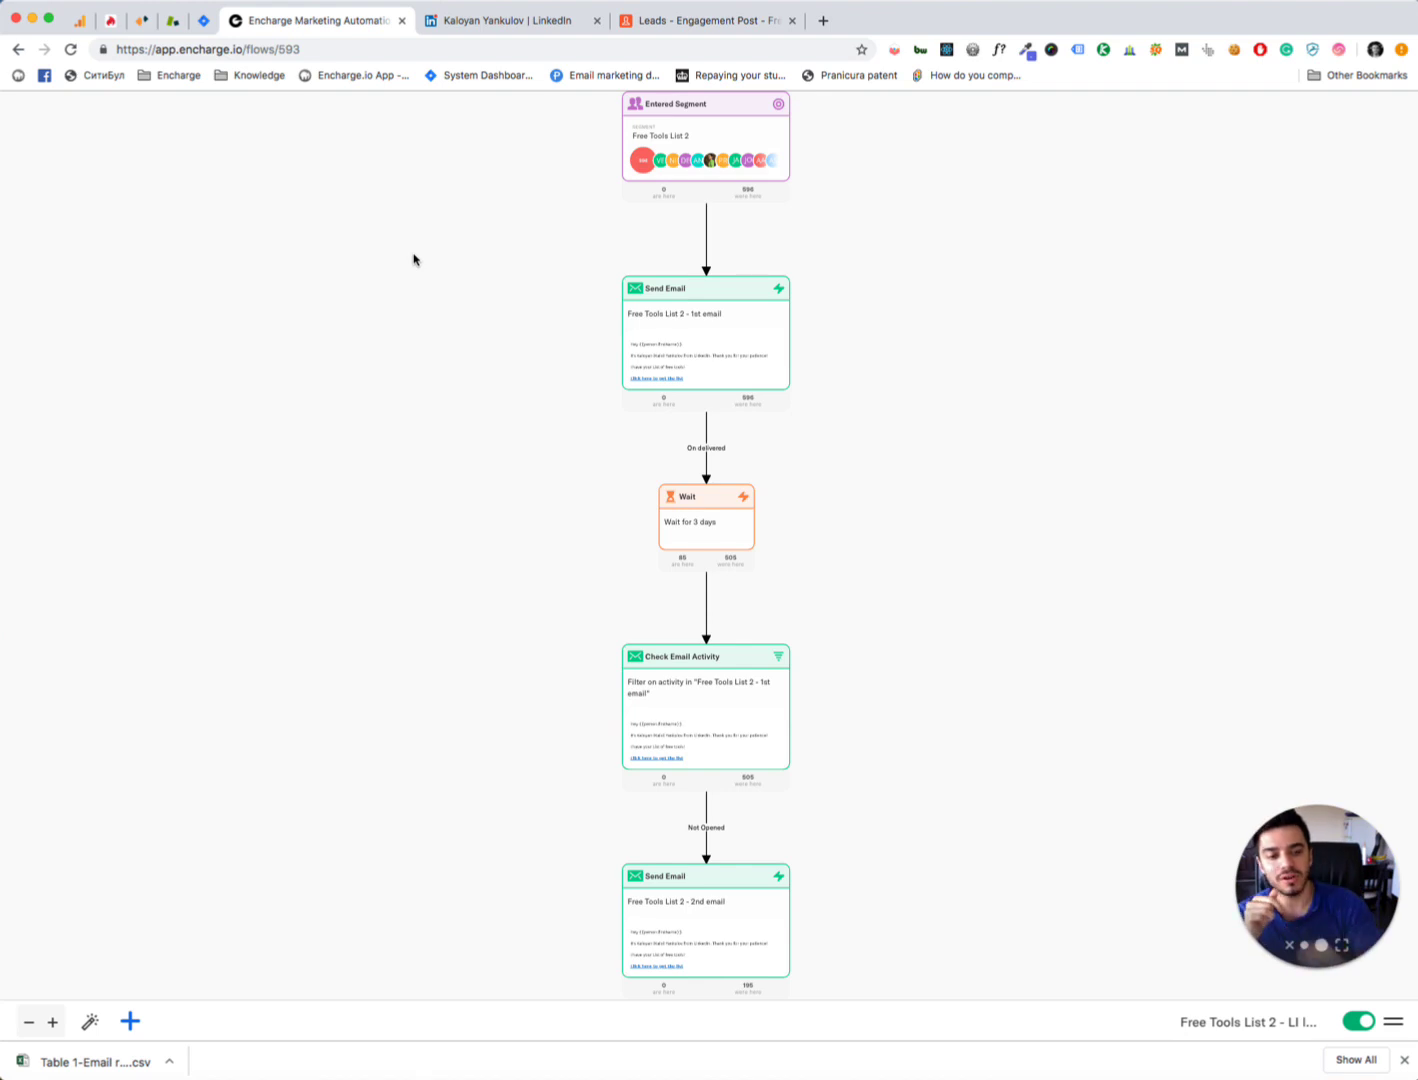
pyautogui.scroll(3, 991, 168)
pyautogui.click(923, 285)
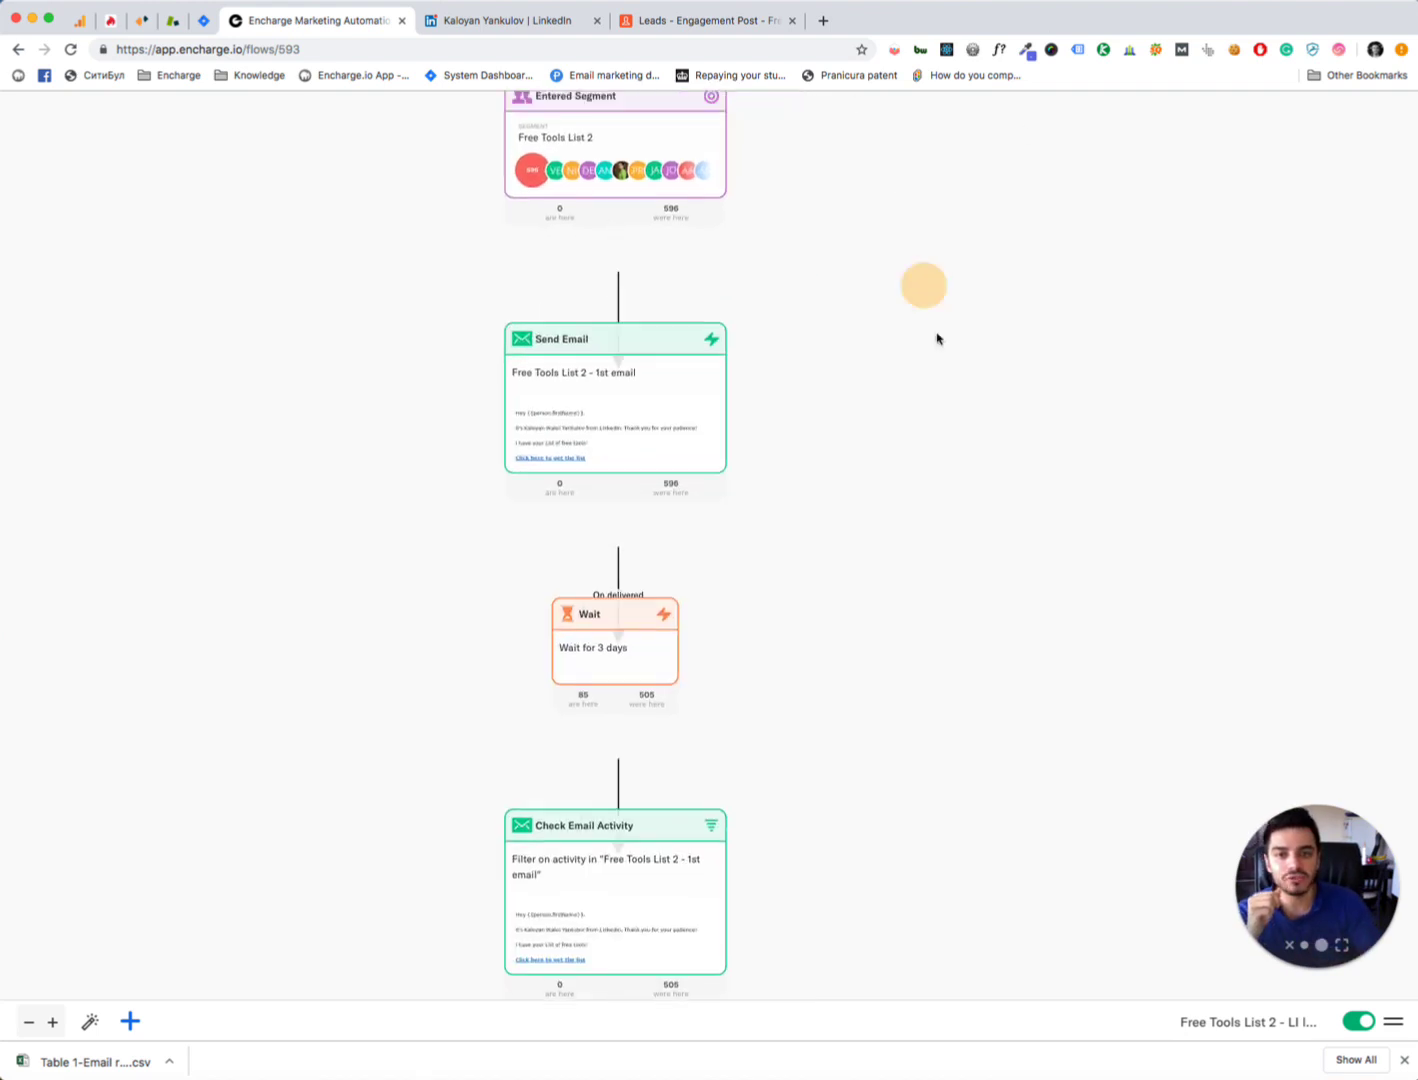
pyautogui.click(942, 357)
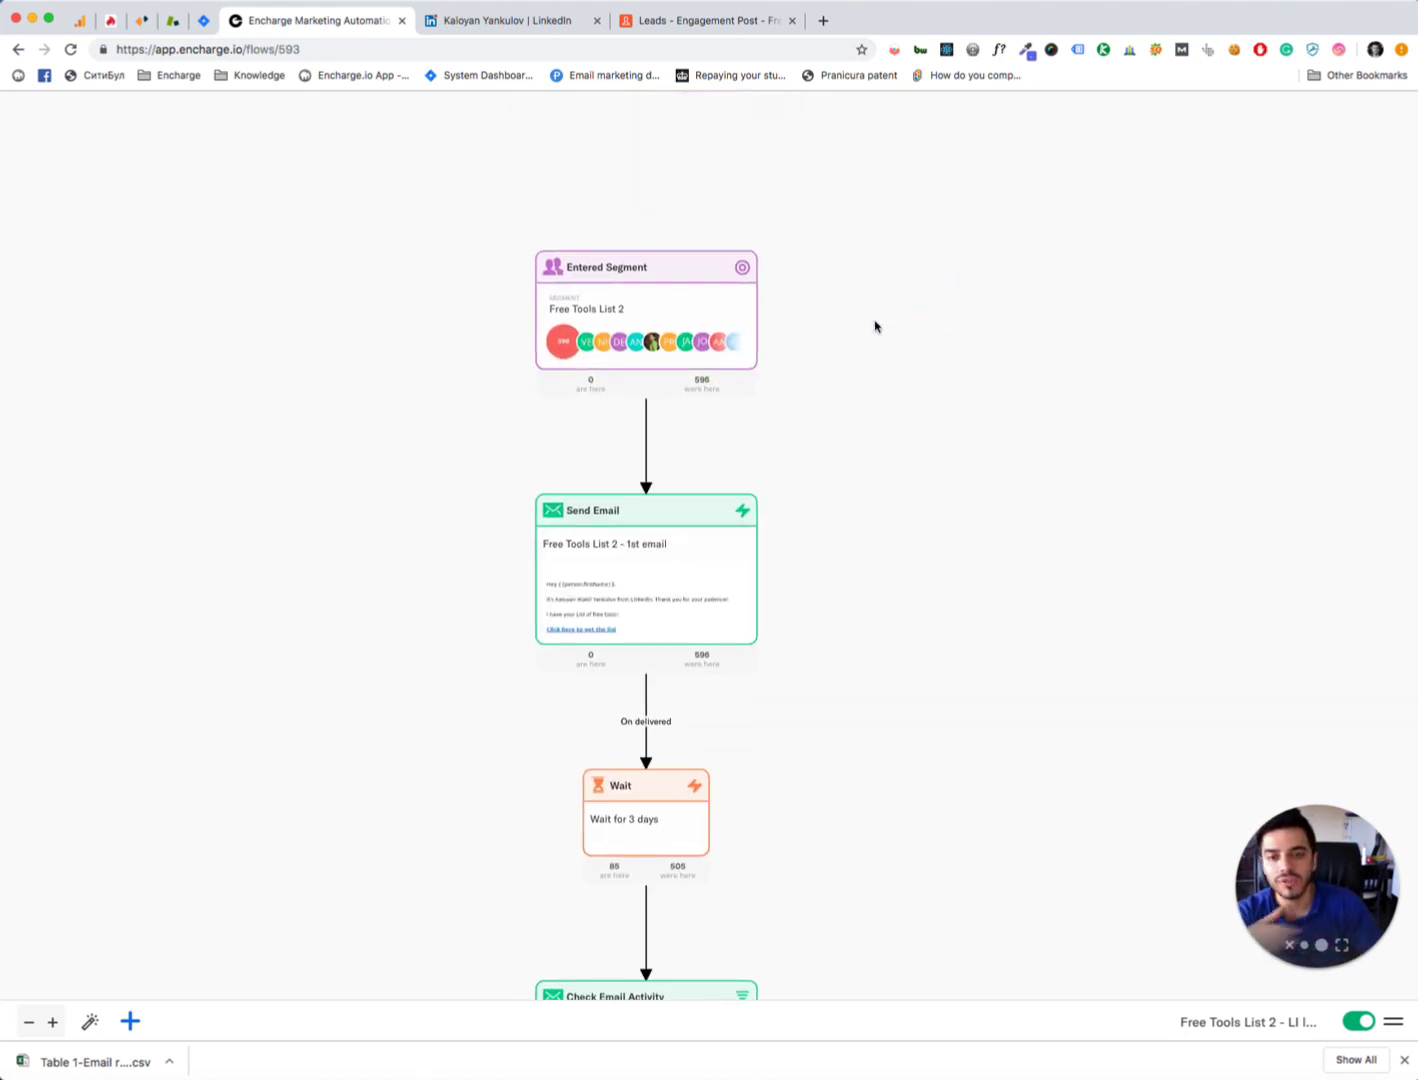
pyautogui.click(131, 1022)
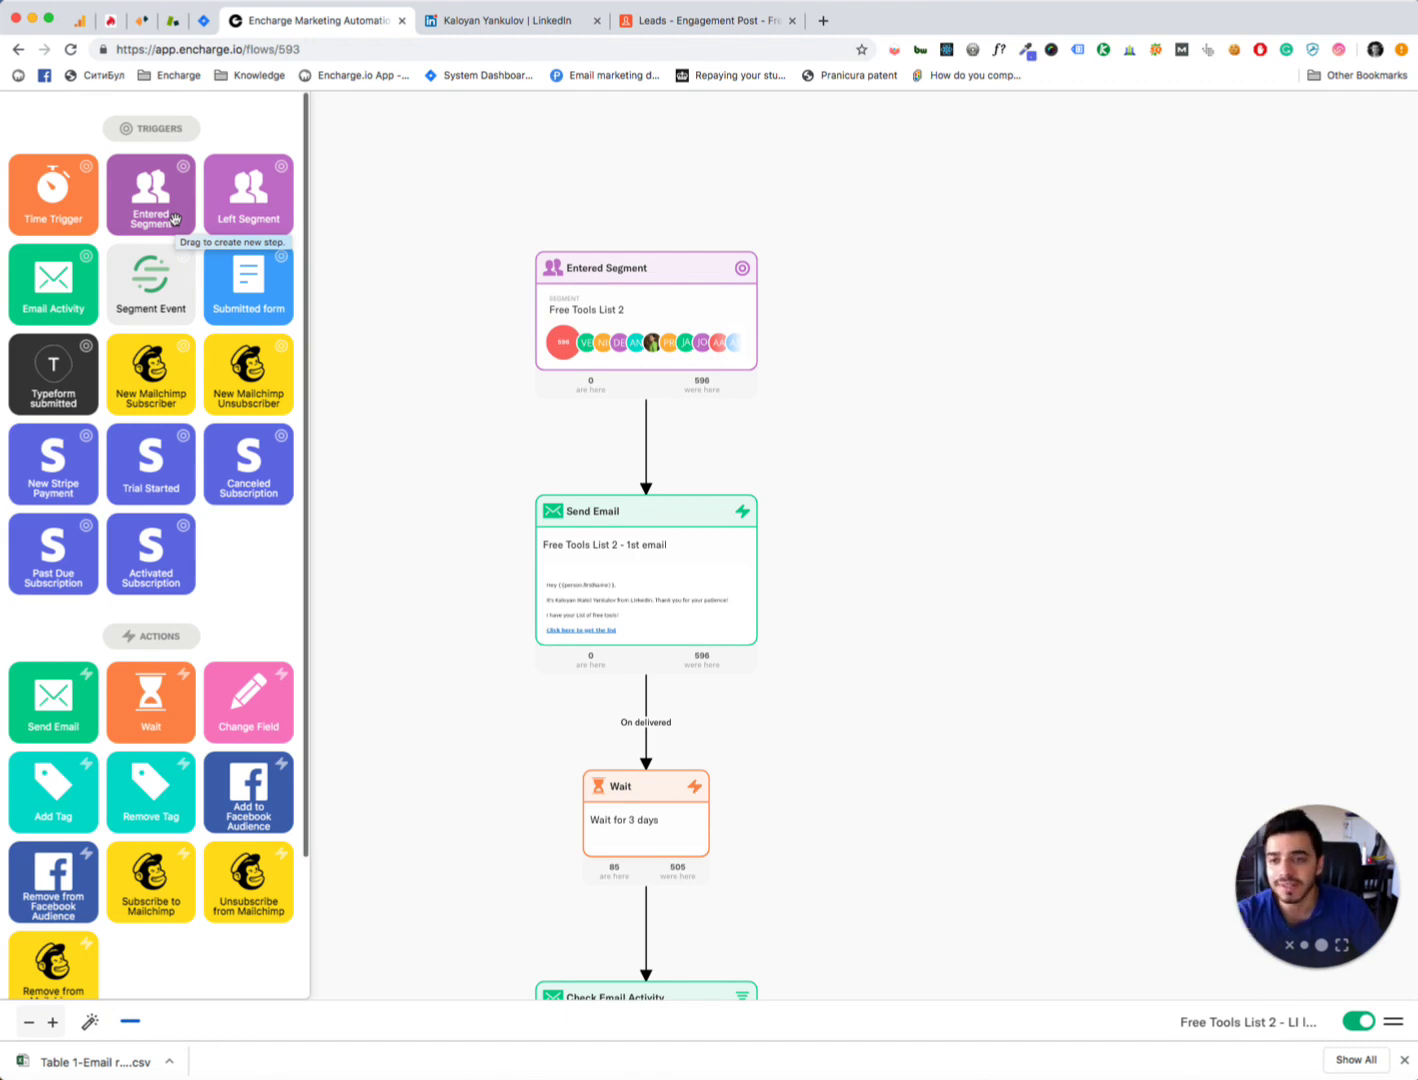
pyautogui.scroll(1, 538, 346)
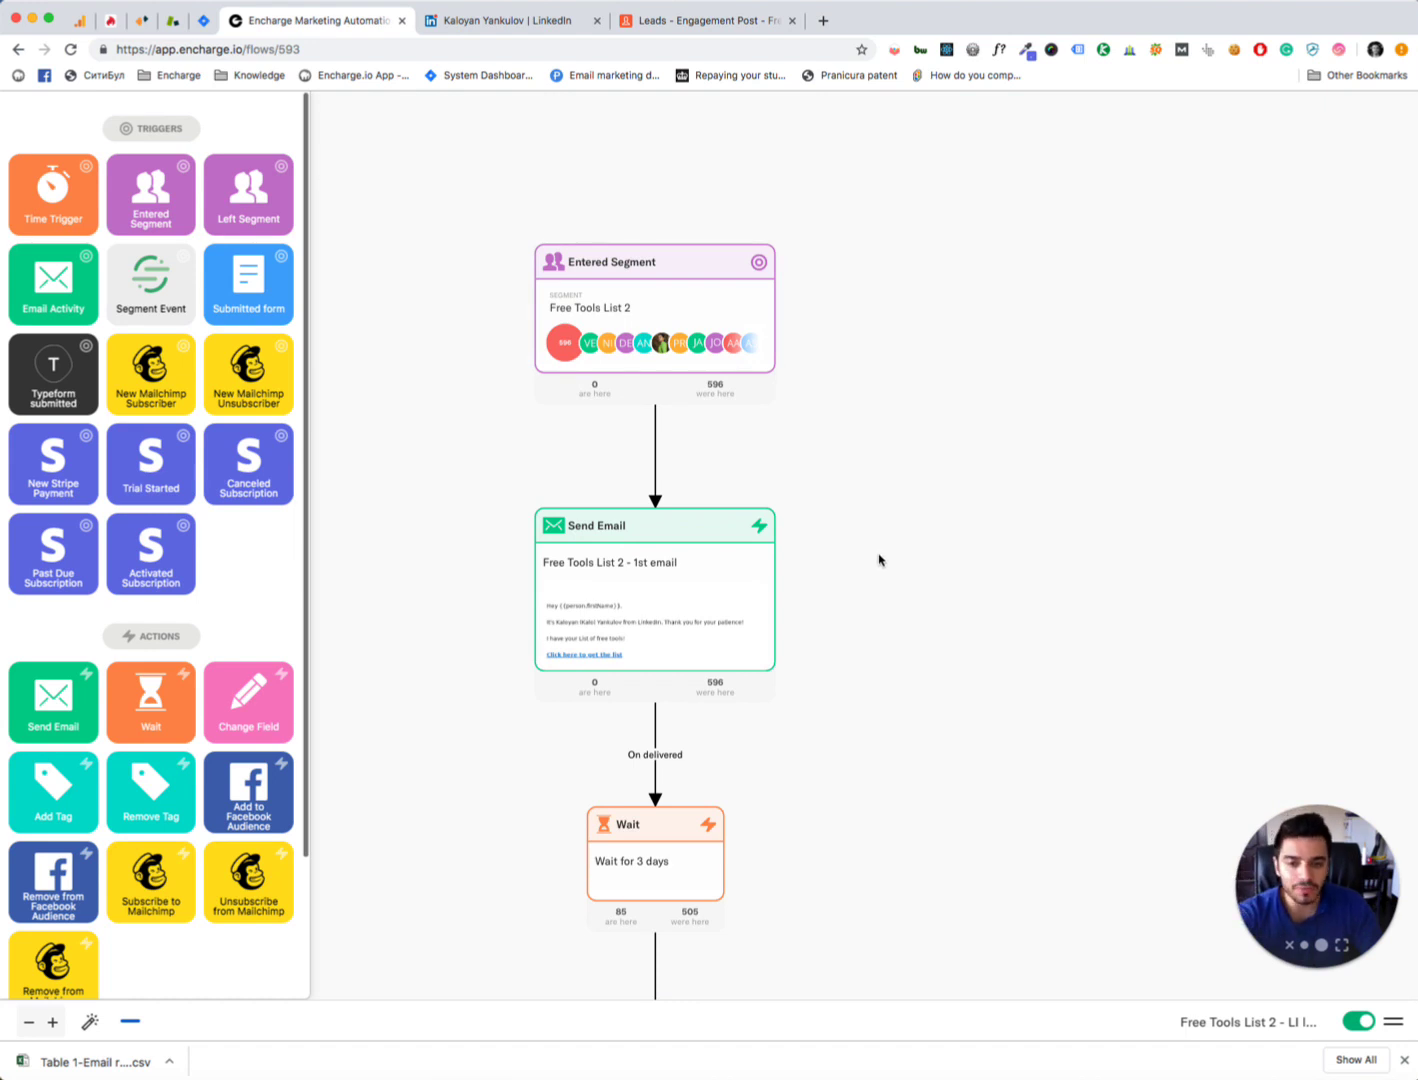
pyautogui.moveTo(970, 579); pyautogui.dragTo(995, 400)
pyautogui.moveTo(918, 605); pyautogui.dragTo(954, 362)
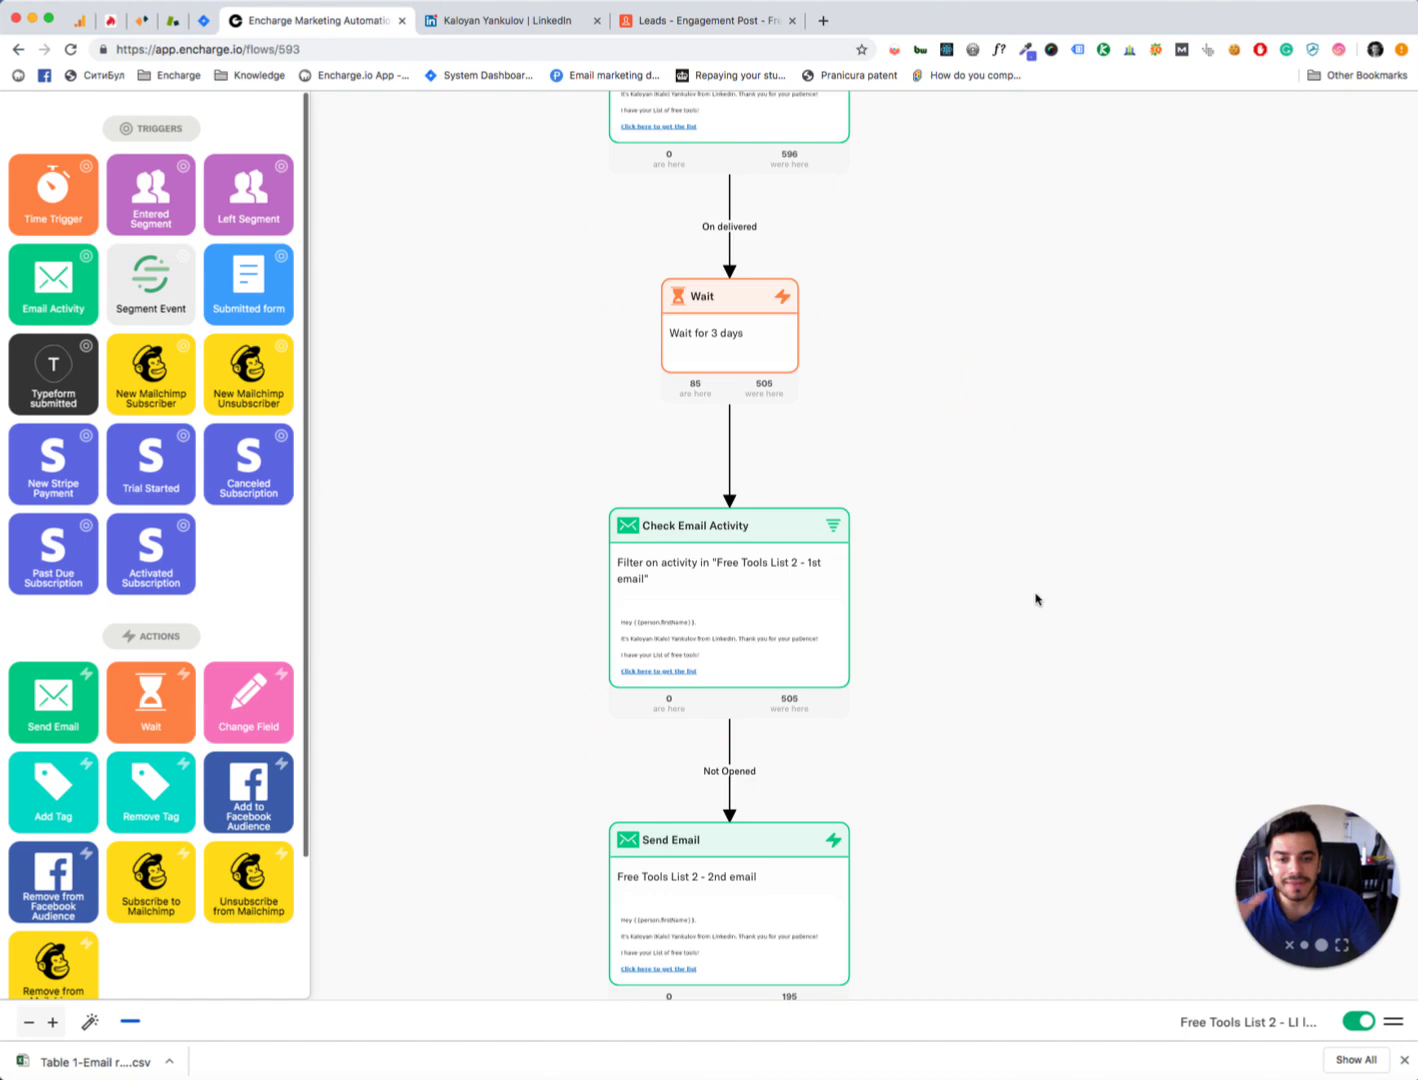
pyautogui.moveTo(1040, 600); pyautogui.dragTo(1017, 444)
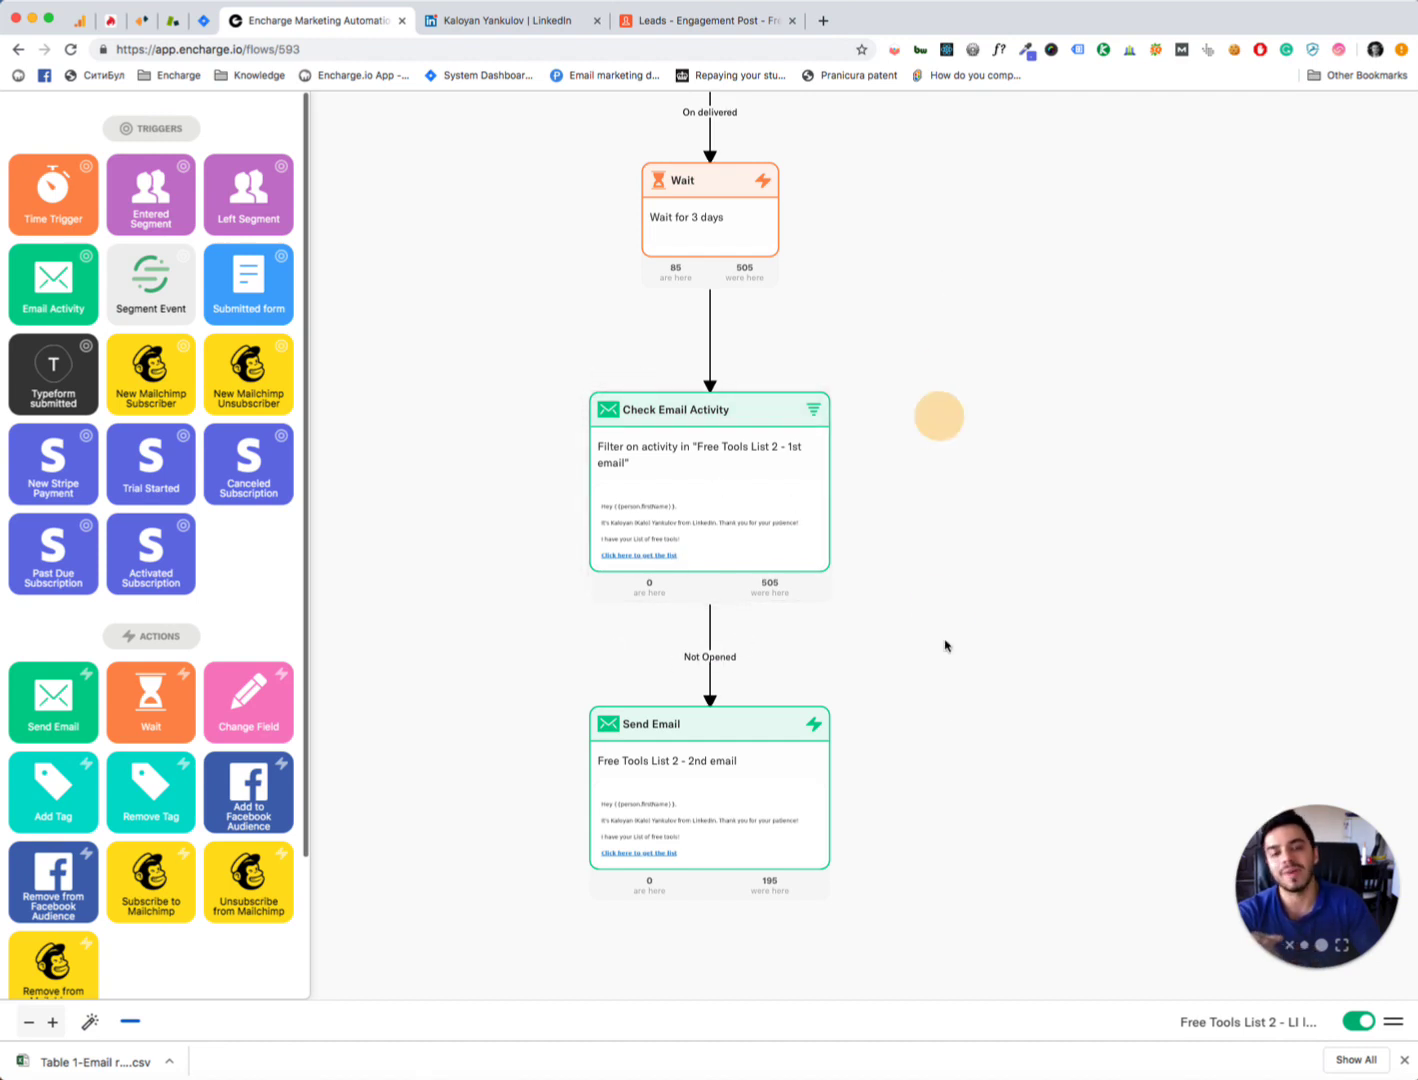
pyautogui.scroll(5, 943, 660)
pyautogui.scroll(3, 939, 560)
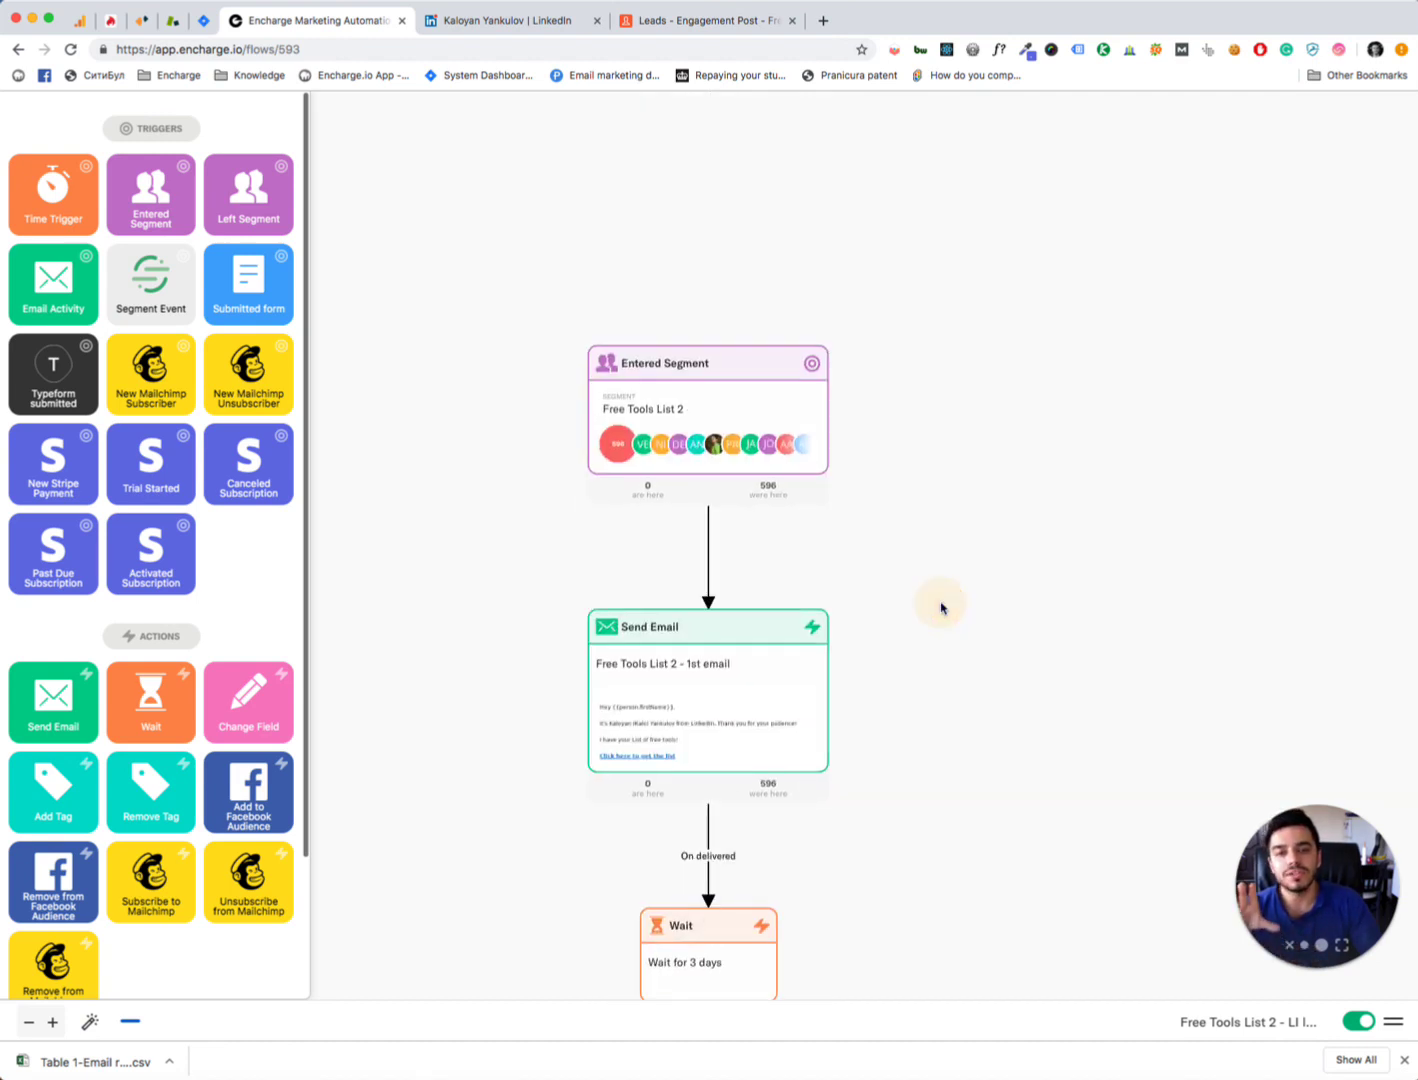
# Inspect the Entered Segment trigger's settings, then switch back to the Airtable leads table
pyautogui.click(699, 401)
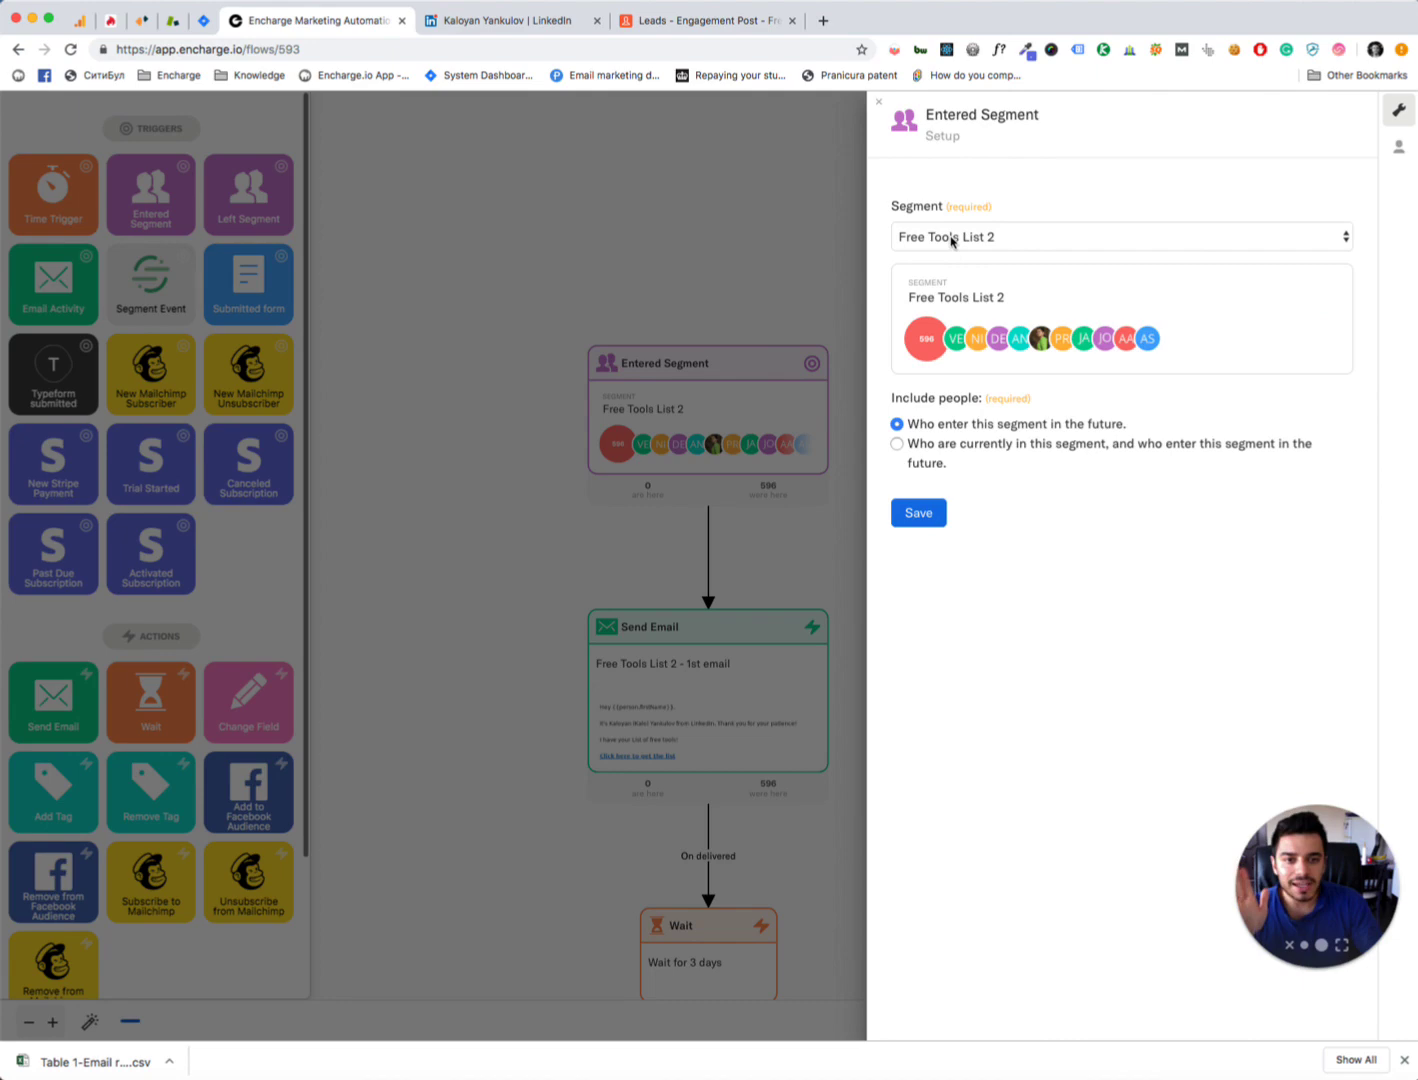
pyautogui.click(654, 264)
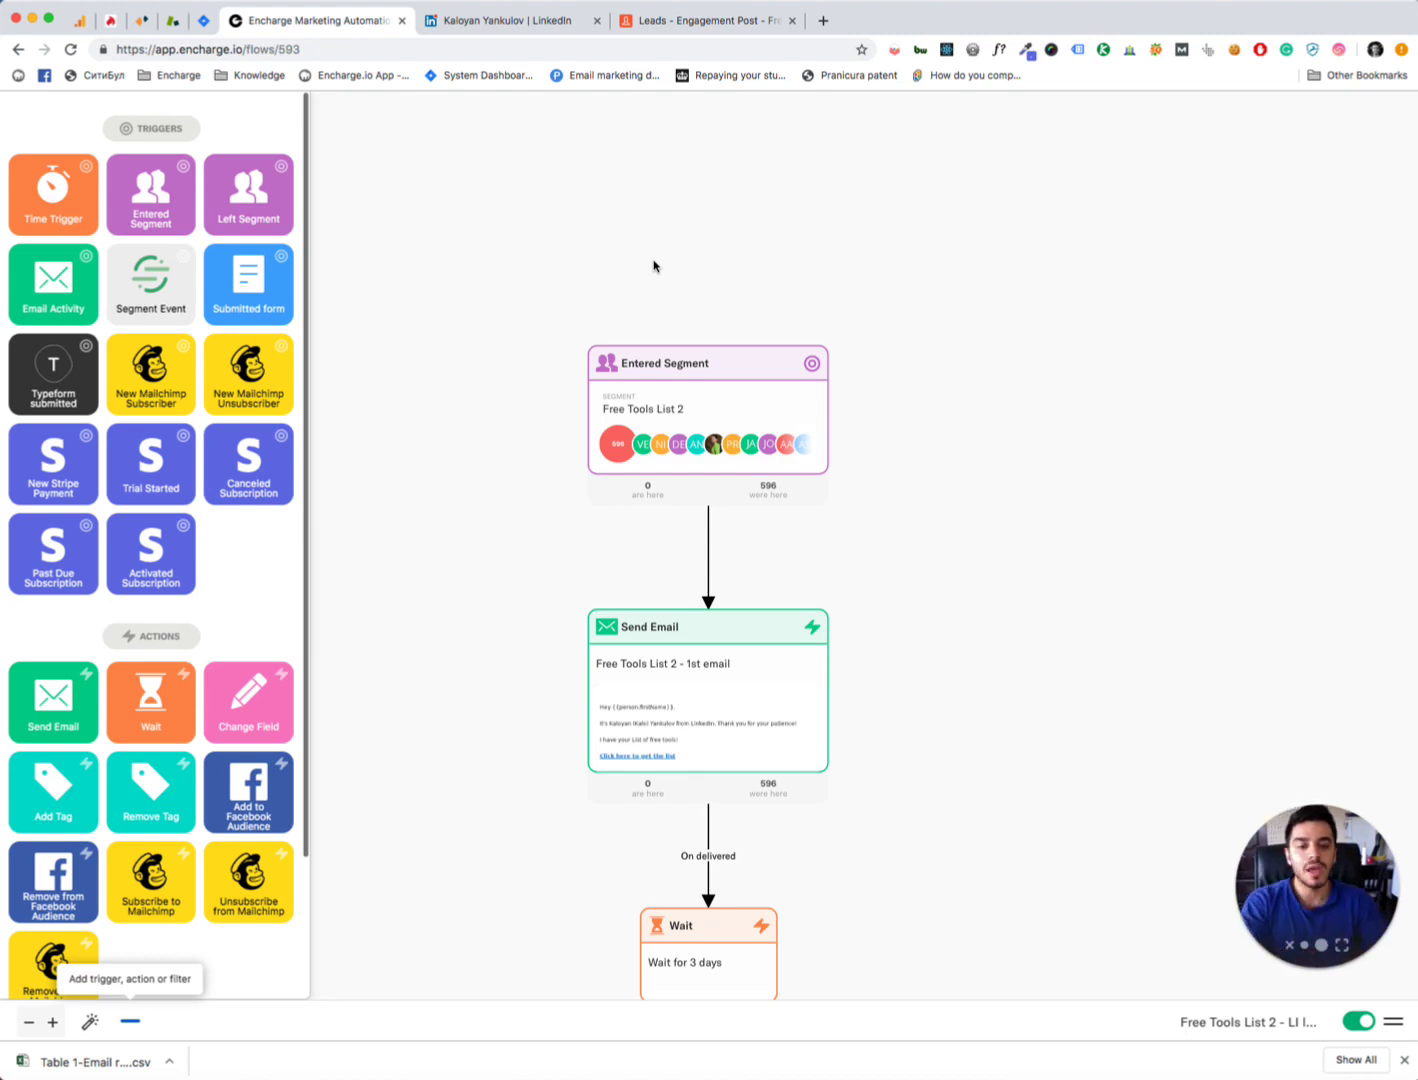
pyautogui.click(1000, 1078)
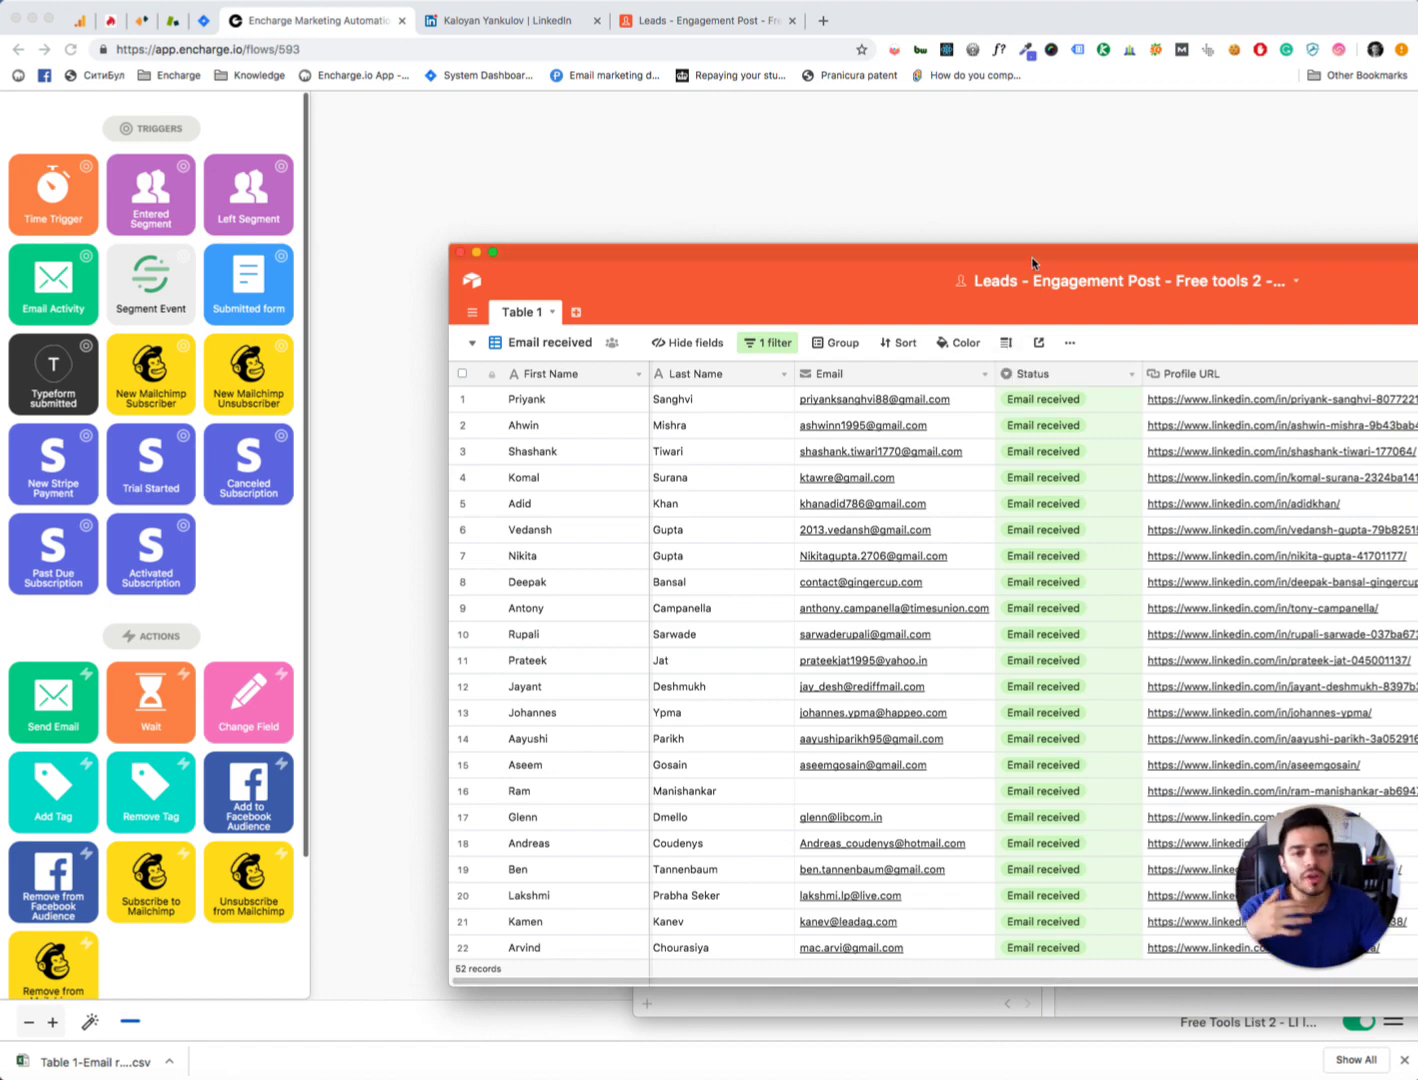
# Move the Airtable window aside, close the Agenda notes window, and hide Airtable
pyautogui.moveTo(1033, 262); pyautogui.dragTo(866, 263)
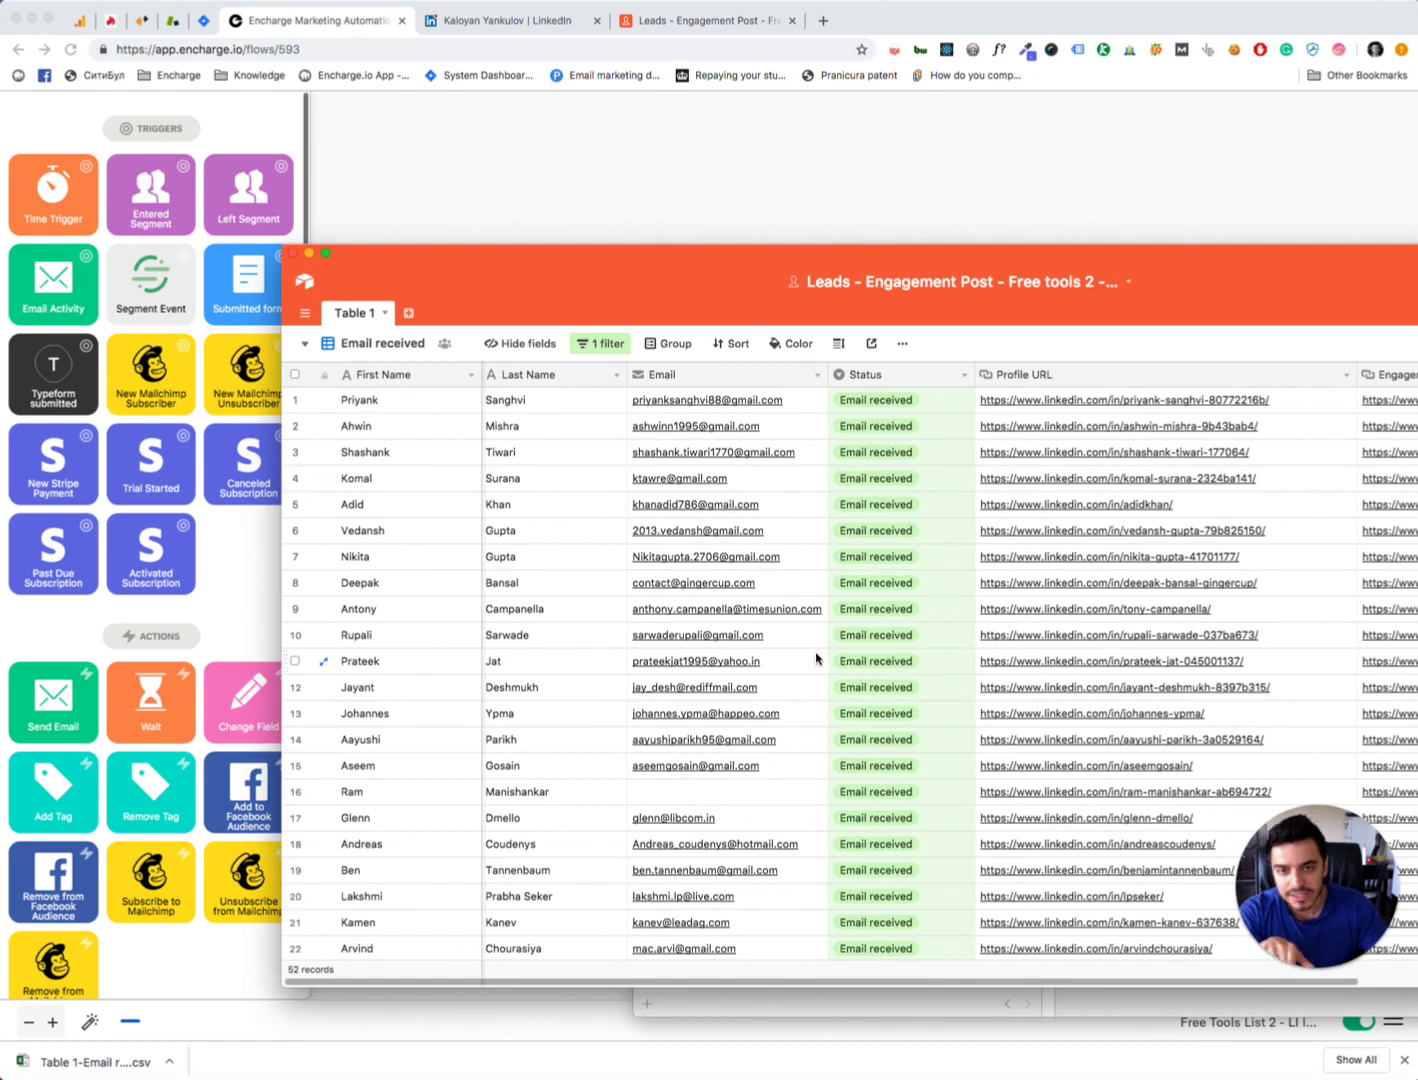
pyautogui.moveTo(384, 251); pyautogui.dragTo(955, 321)
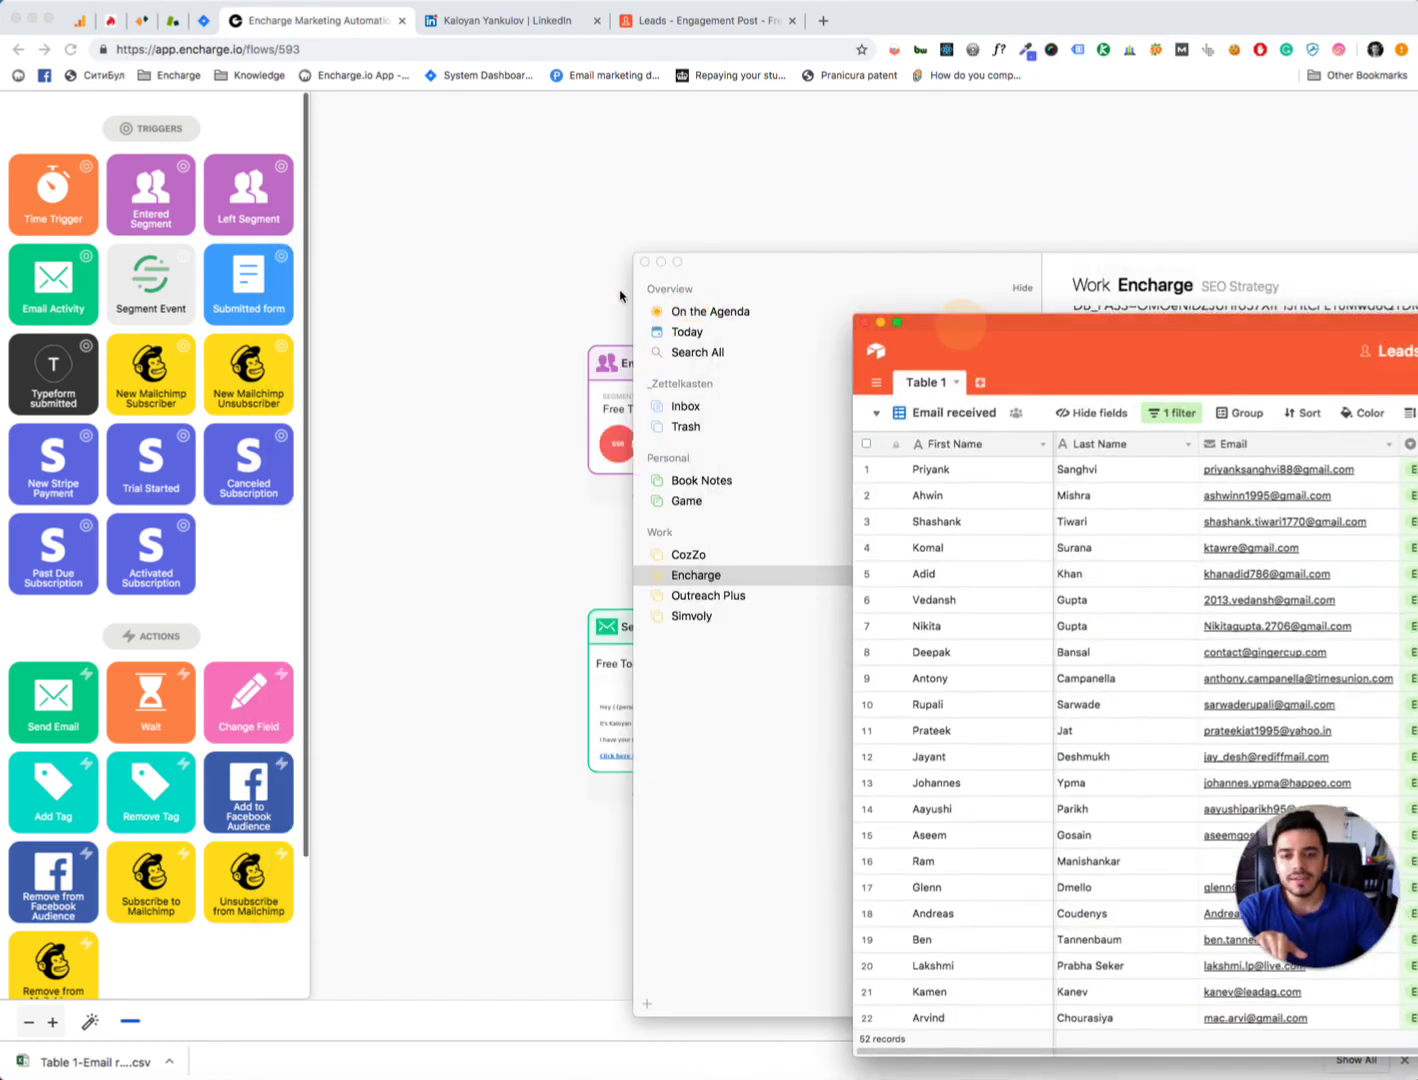
pyautogui.click(645, 261)
pyautogui.press('super+h')
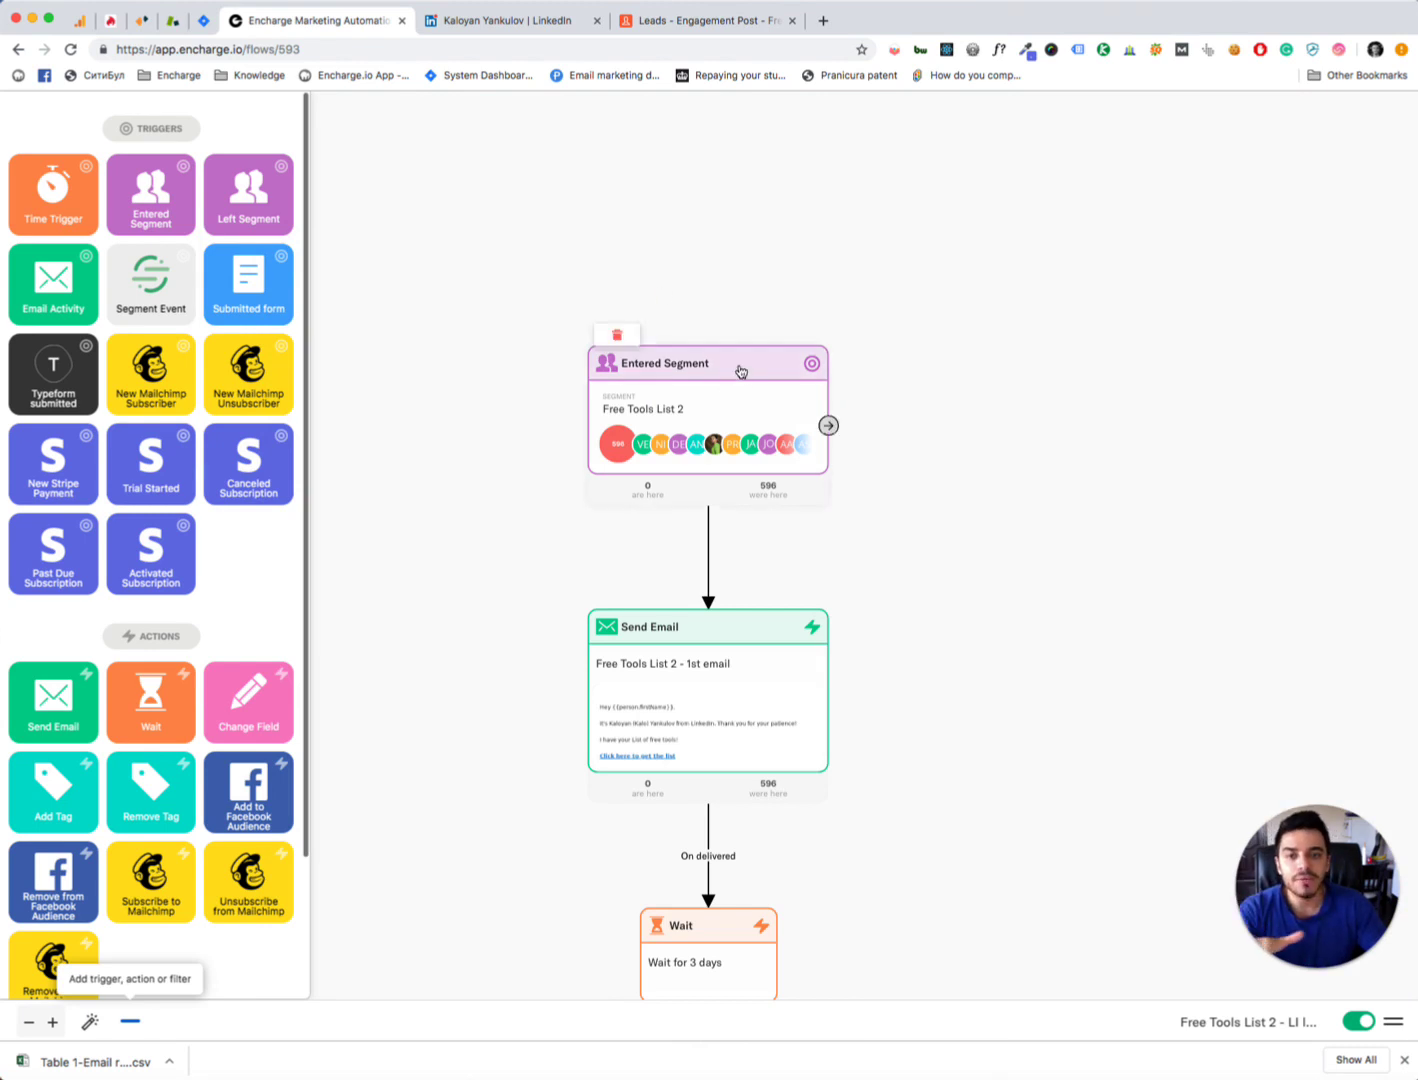
# Open the first Send Email step and its attached 1st email, which brings up the active-flow warning
pyautogui.moveTo(535, 502); pyautogui.dragTo(517, 386)
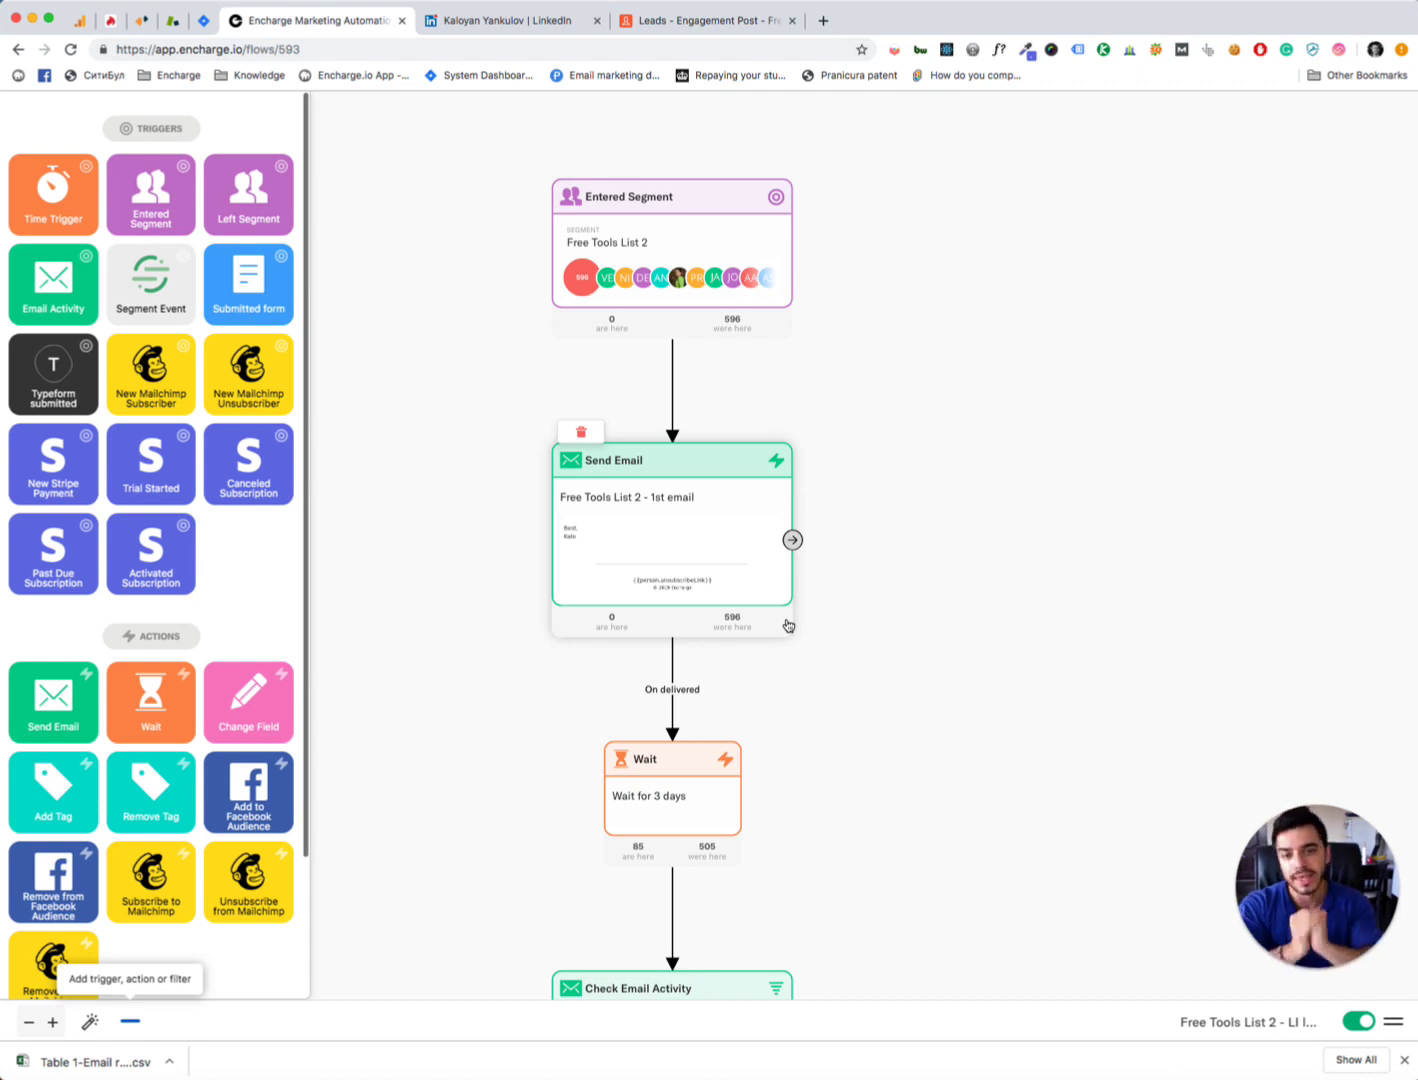
pyautogui.scroll(4, 709, 544)
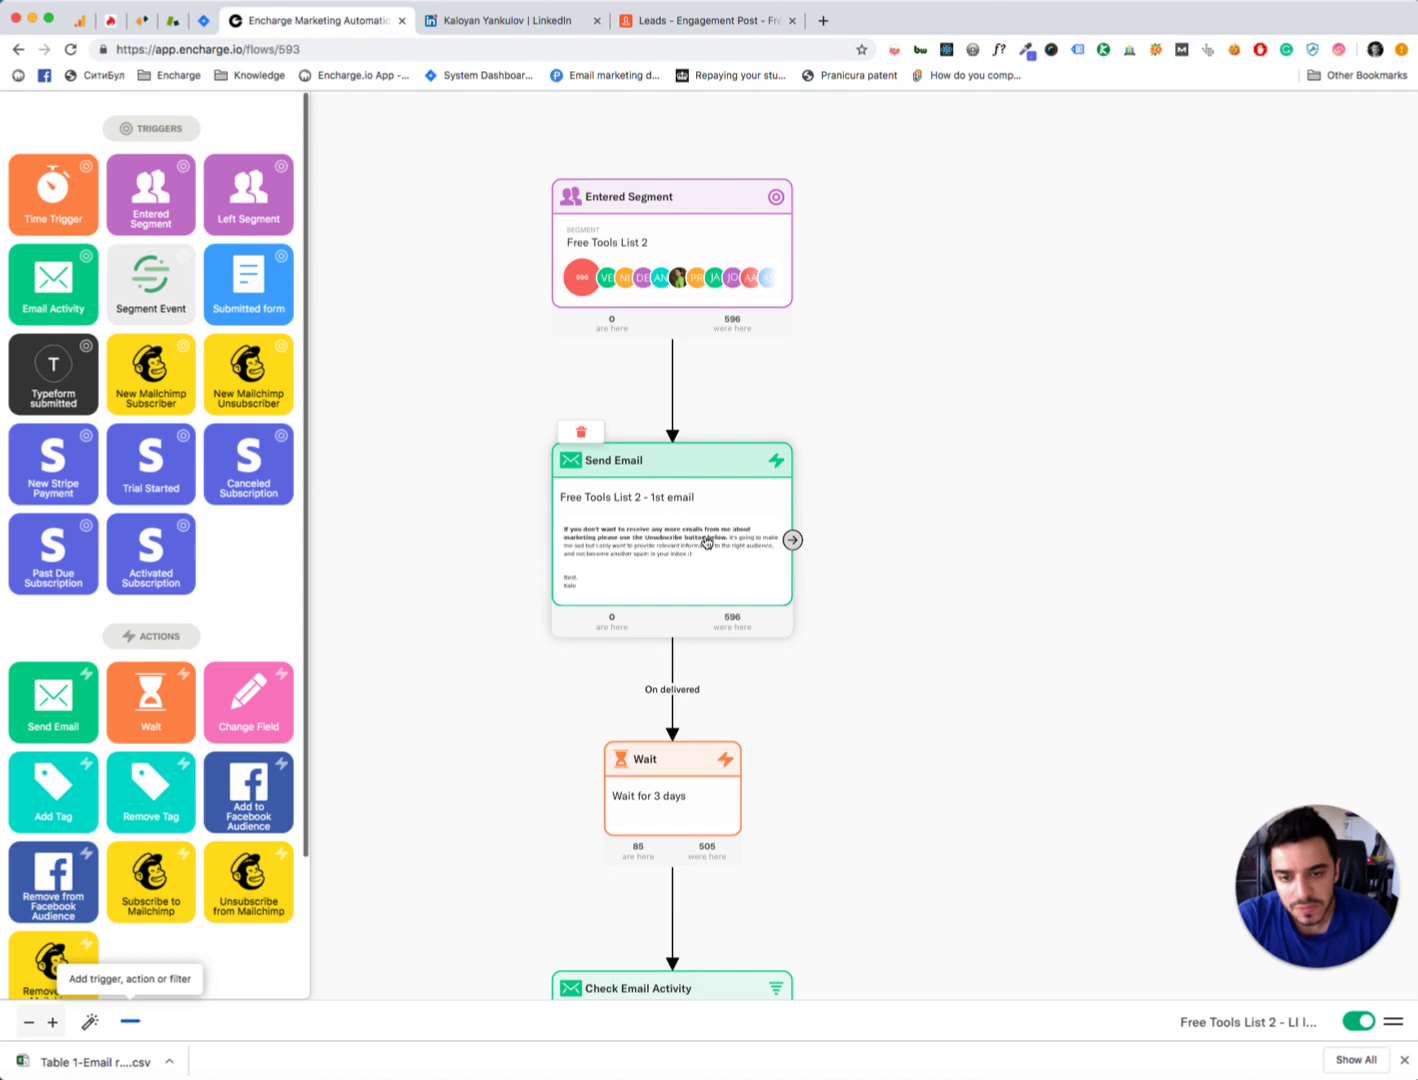
pyautogui.click(729, 545)
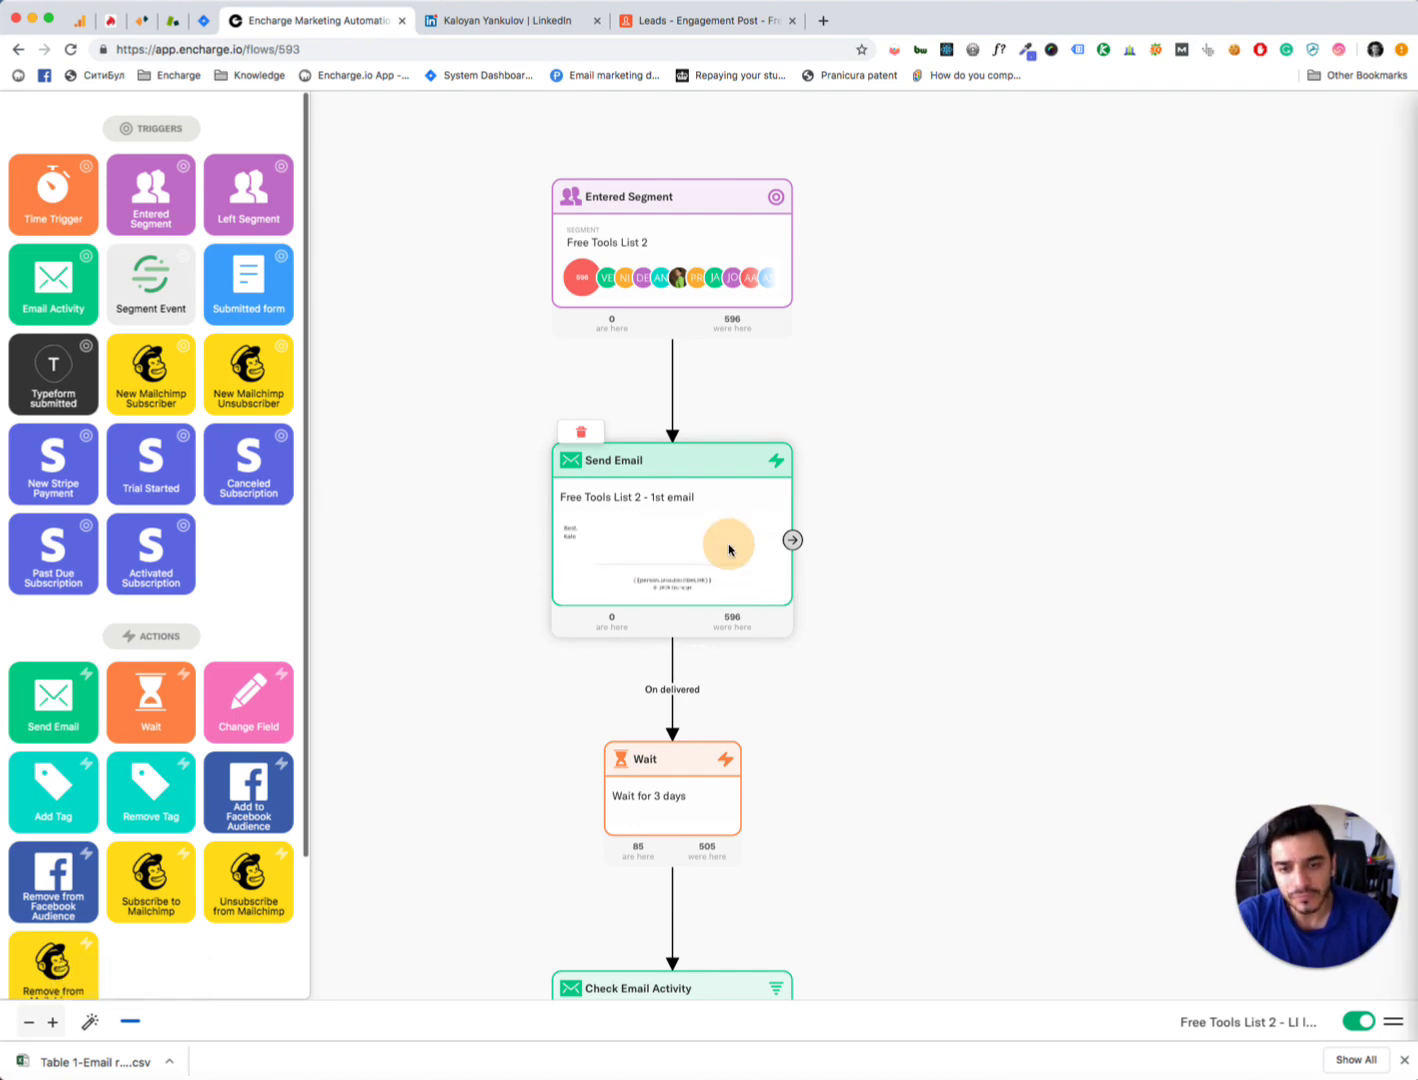
pyautogui.click(1324, 214)
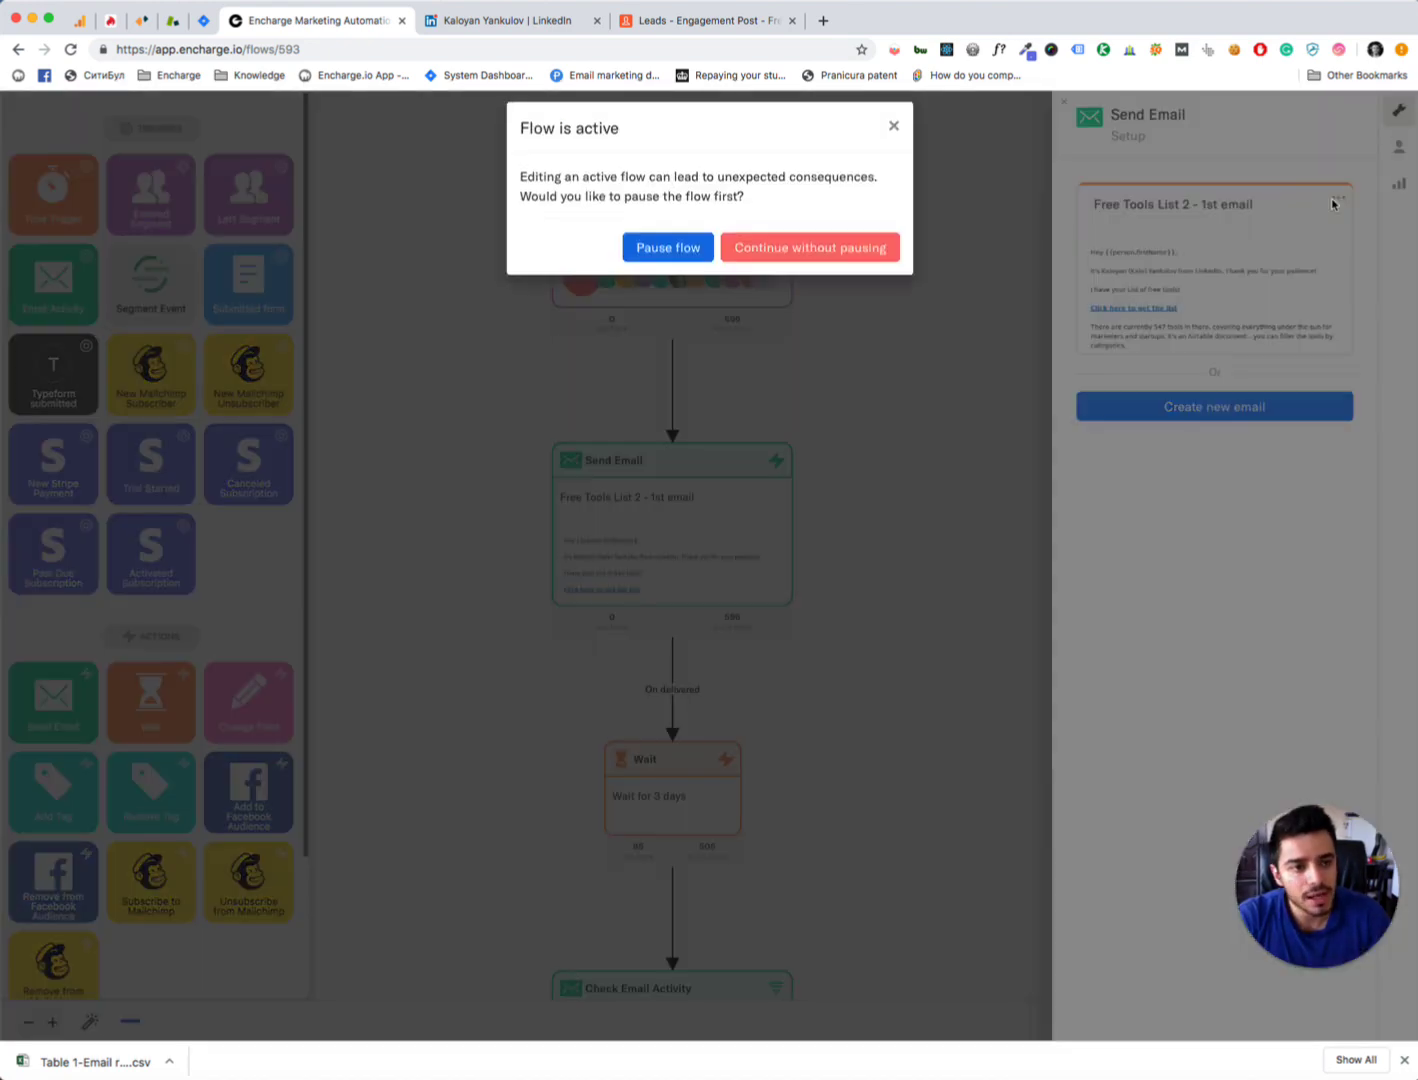
# Pause the active flow, dismiss the warning, and open the Free Tools List 2 - 1st email's options
pyautogui.click(685, 262)
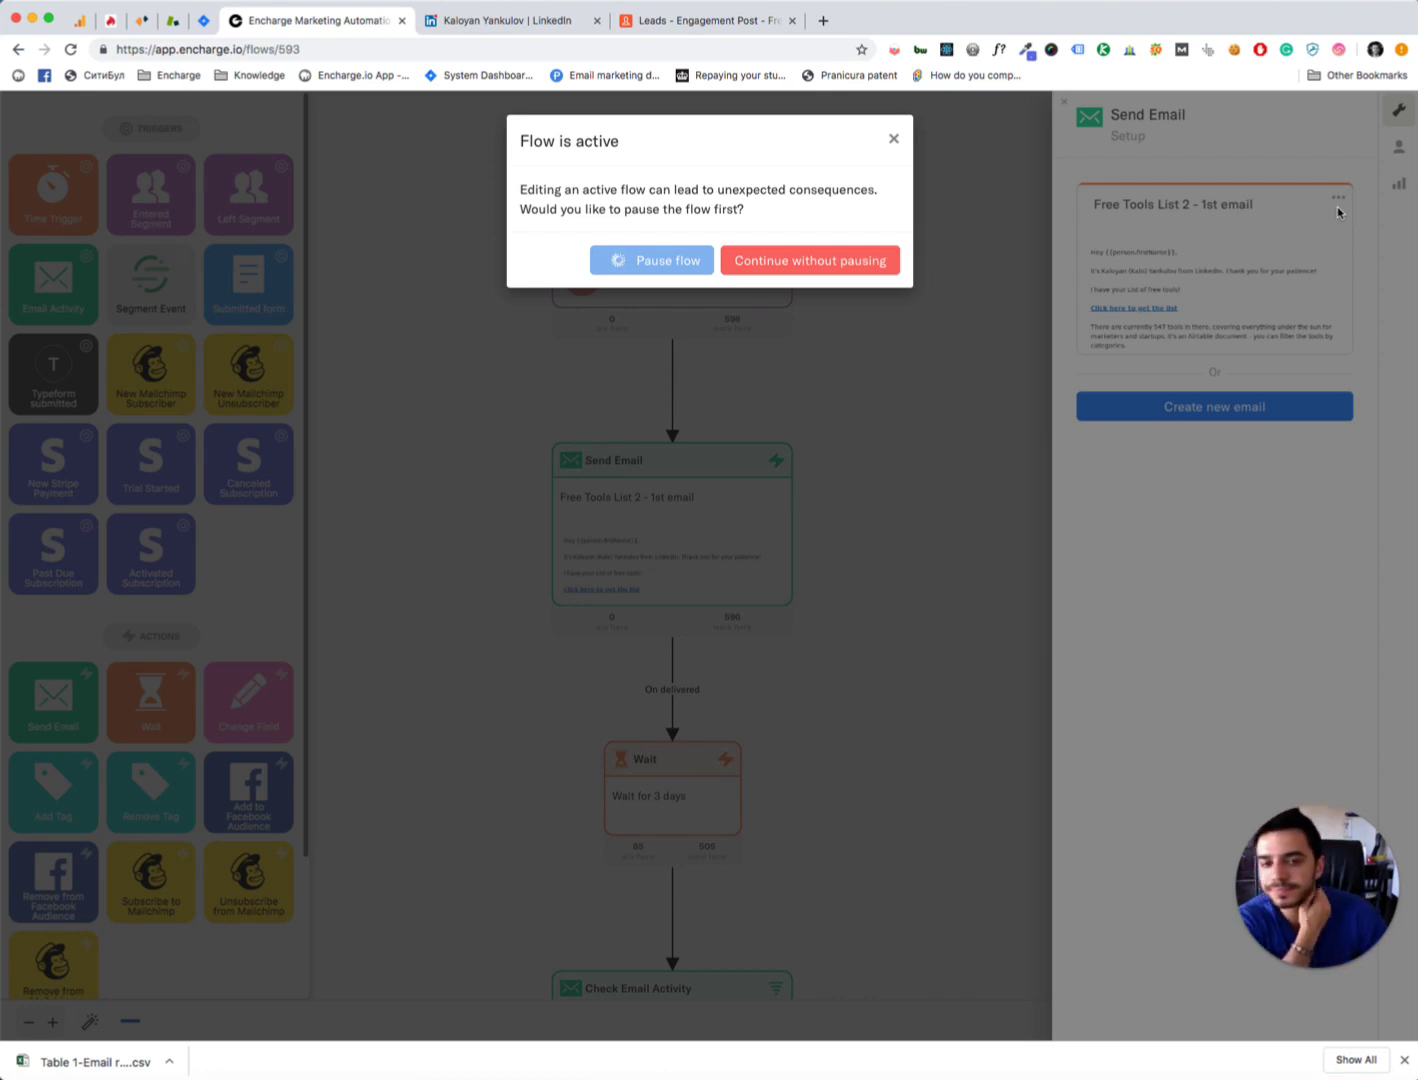
pyautogui.click(894, 142)
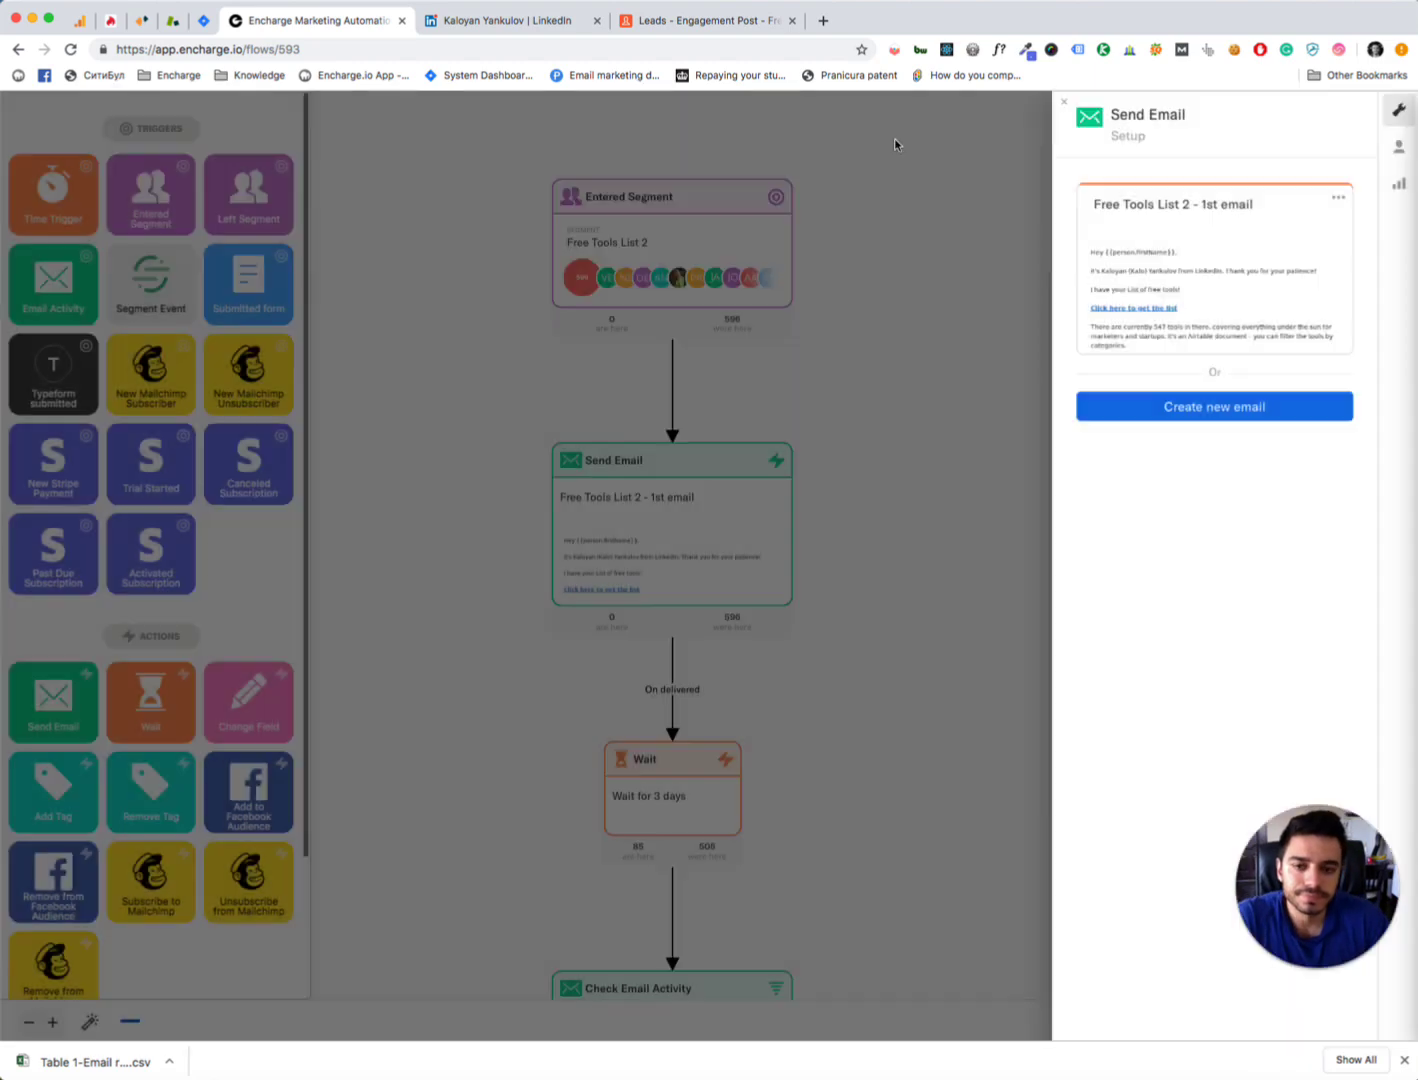
pyautogui.click(1374, 168)
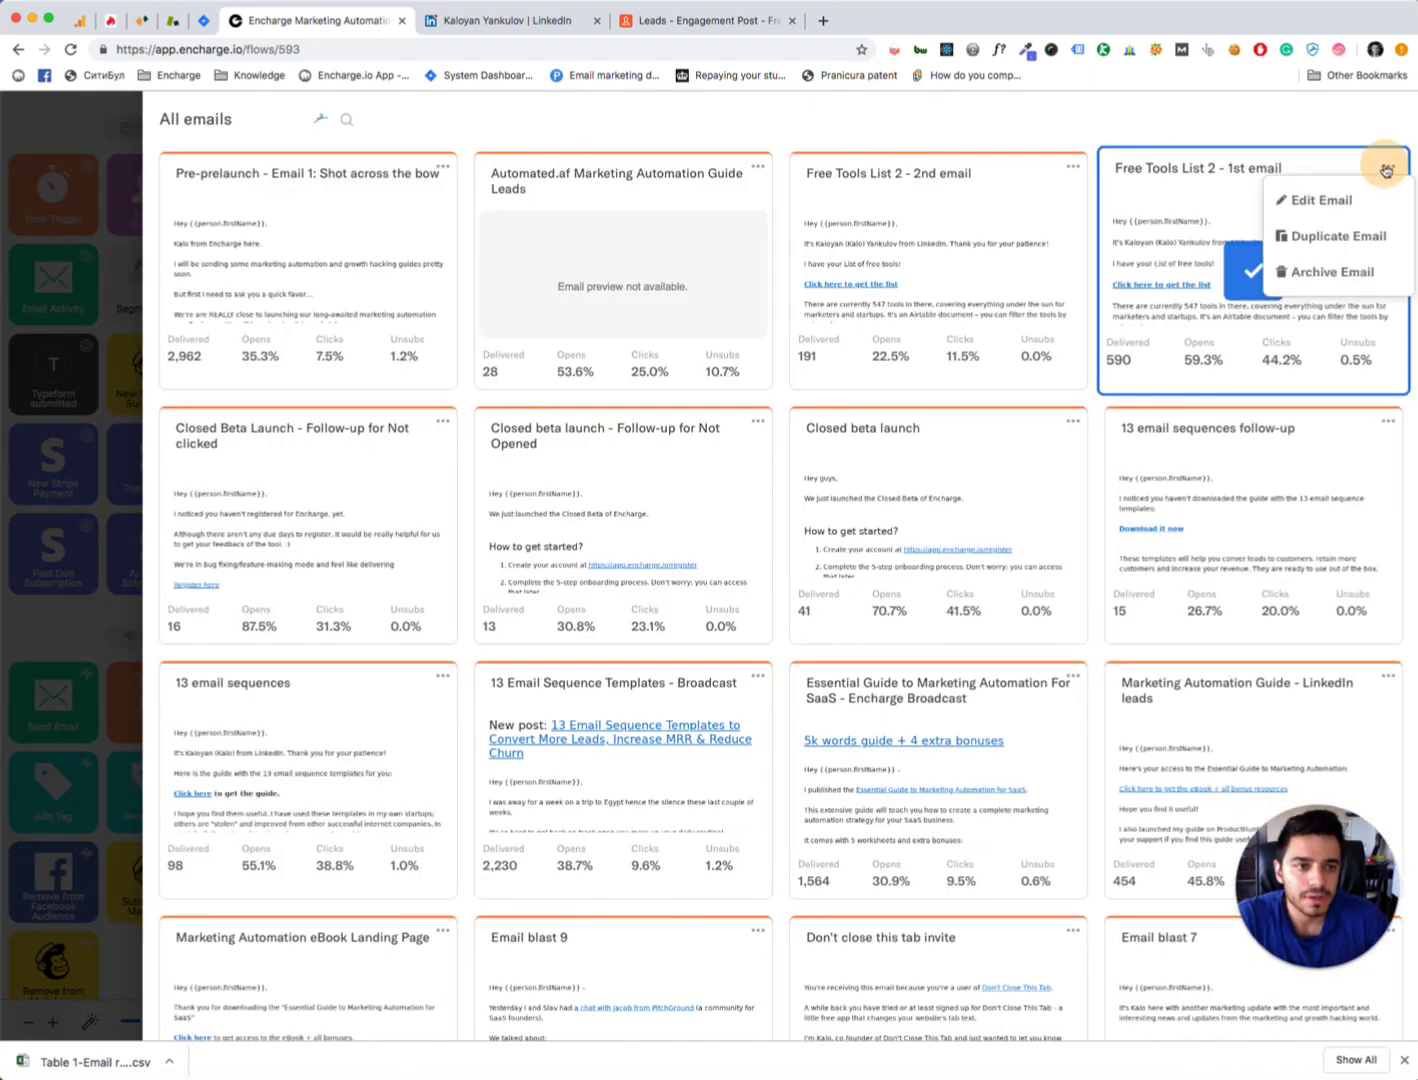
# Open the Free Tools List 2 - 1st email in the editor, review its body, and select the sender name
pyautogui.click(1313, 199)
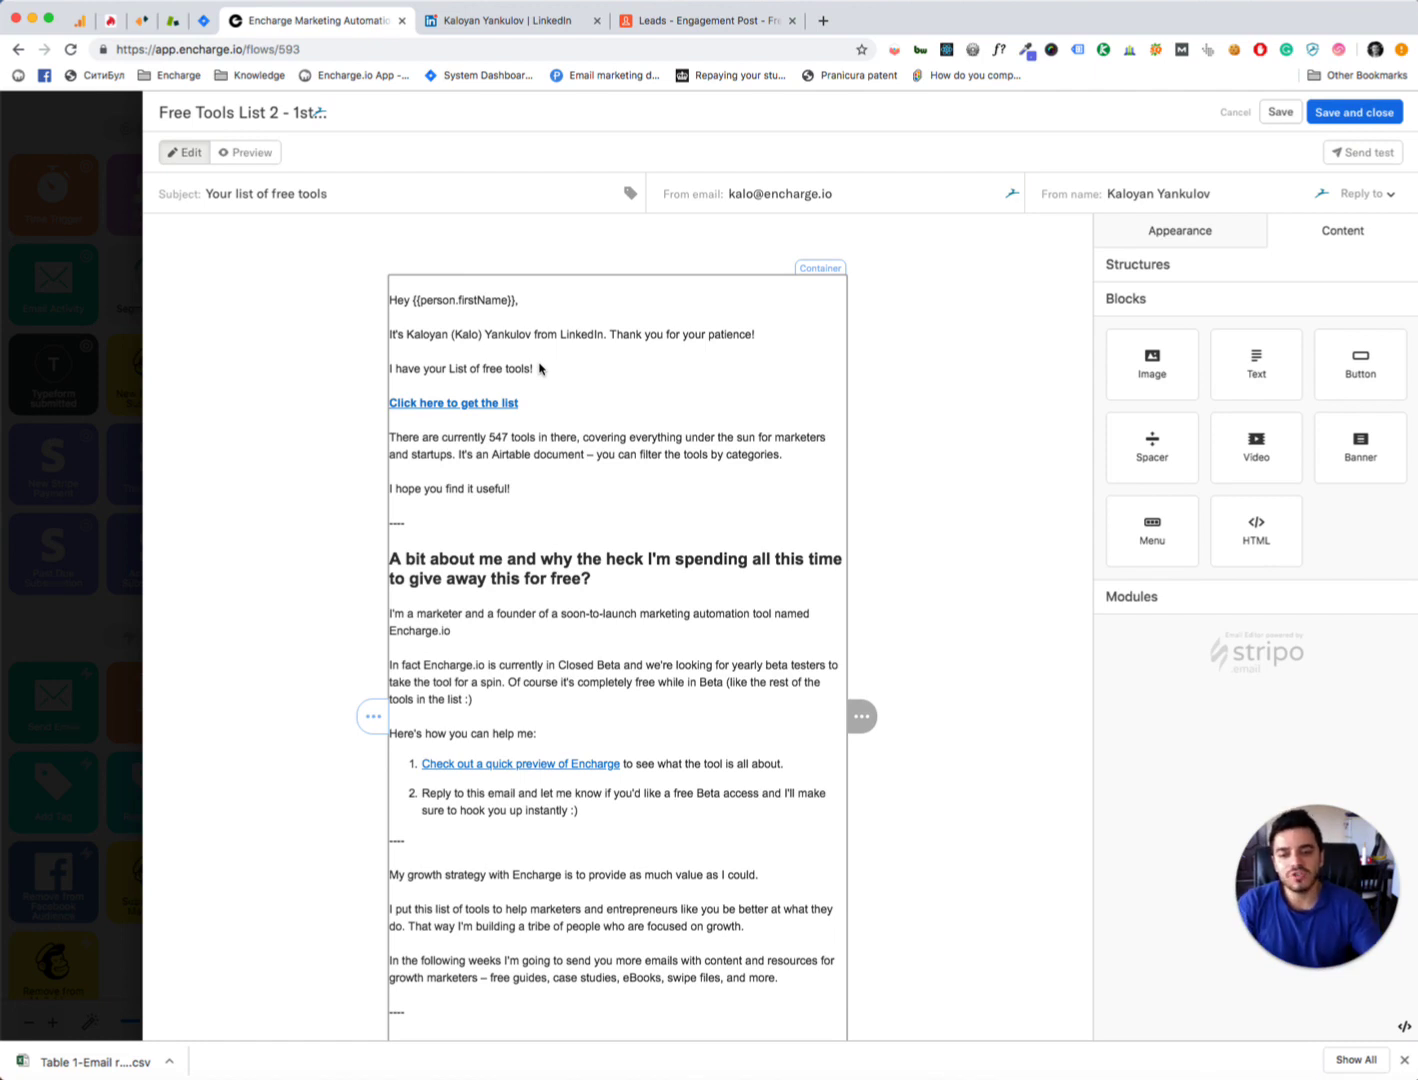
pyautogui.scroll(-5, 548, 385)
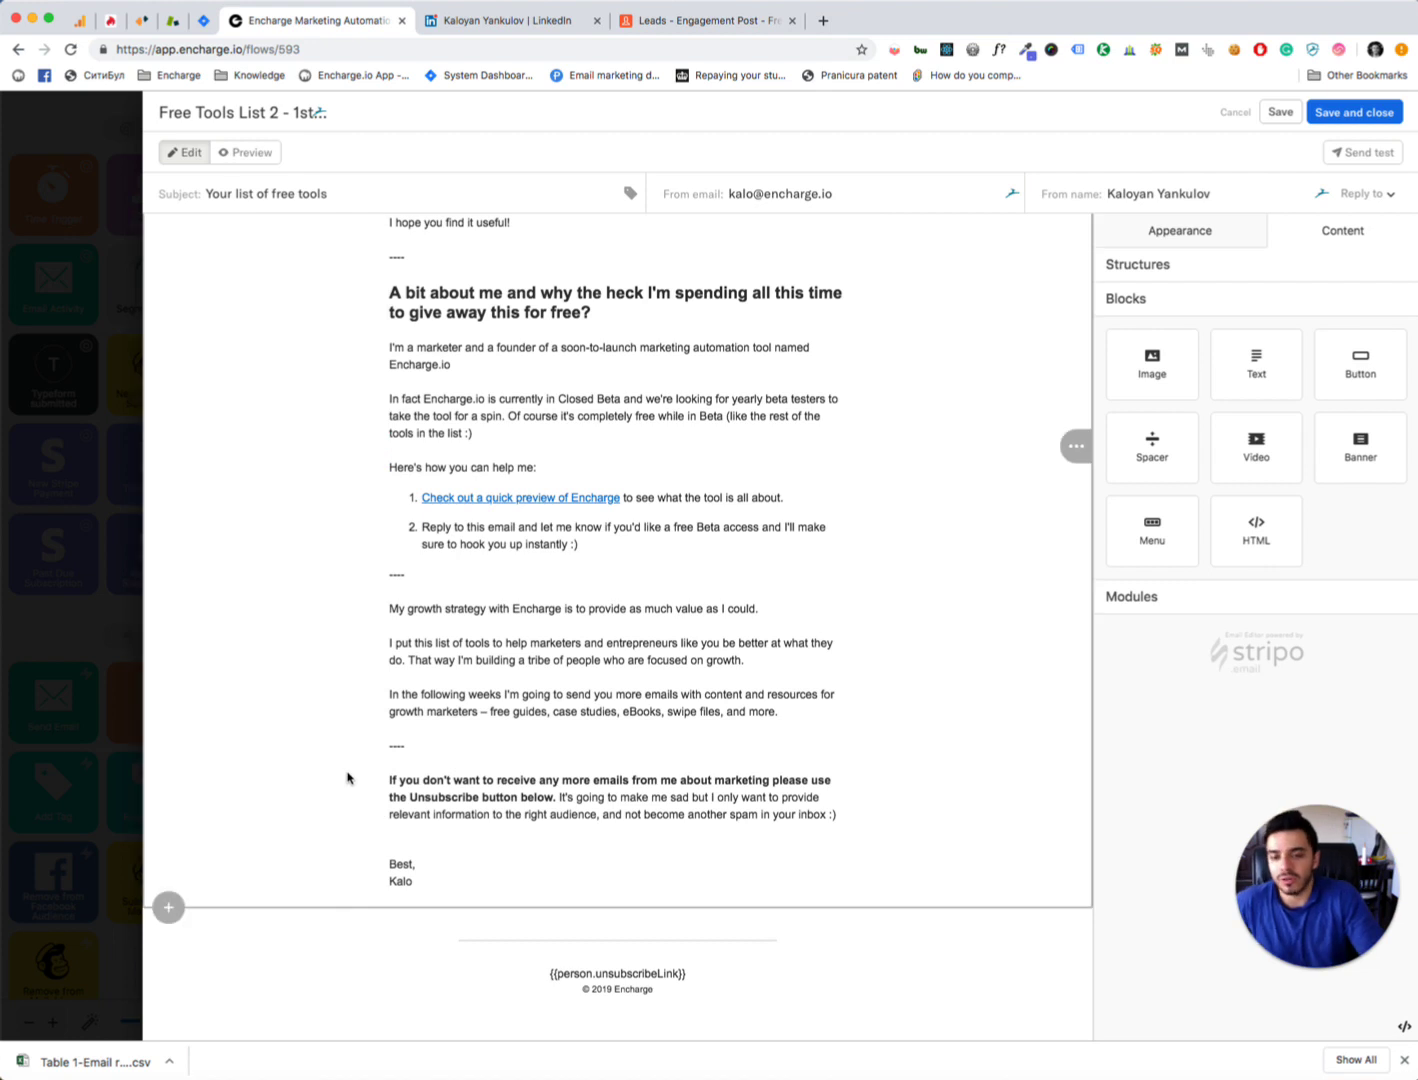
pyautogui.scroll(5, 469, 727)
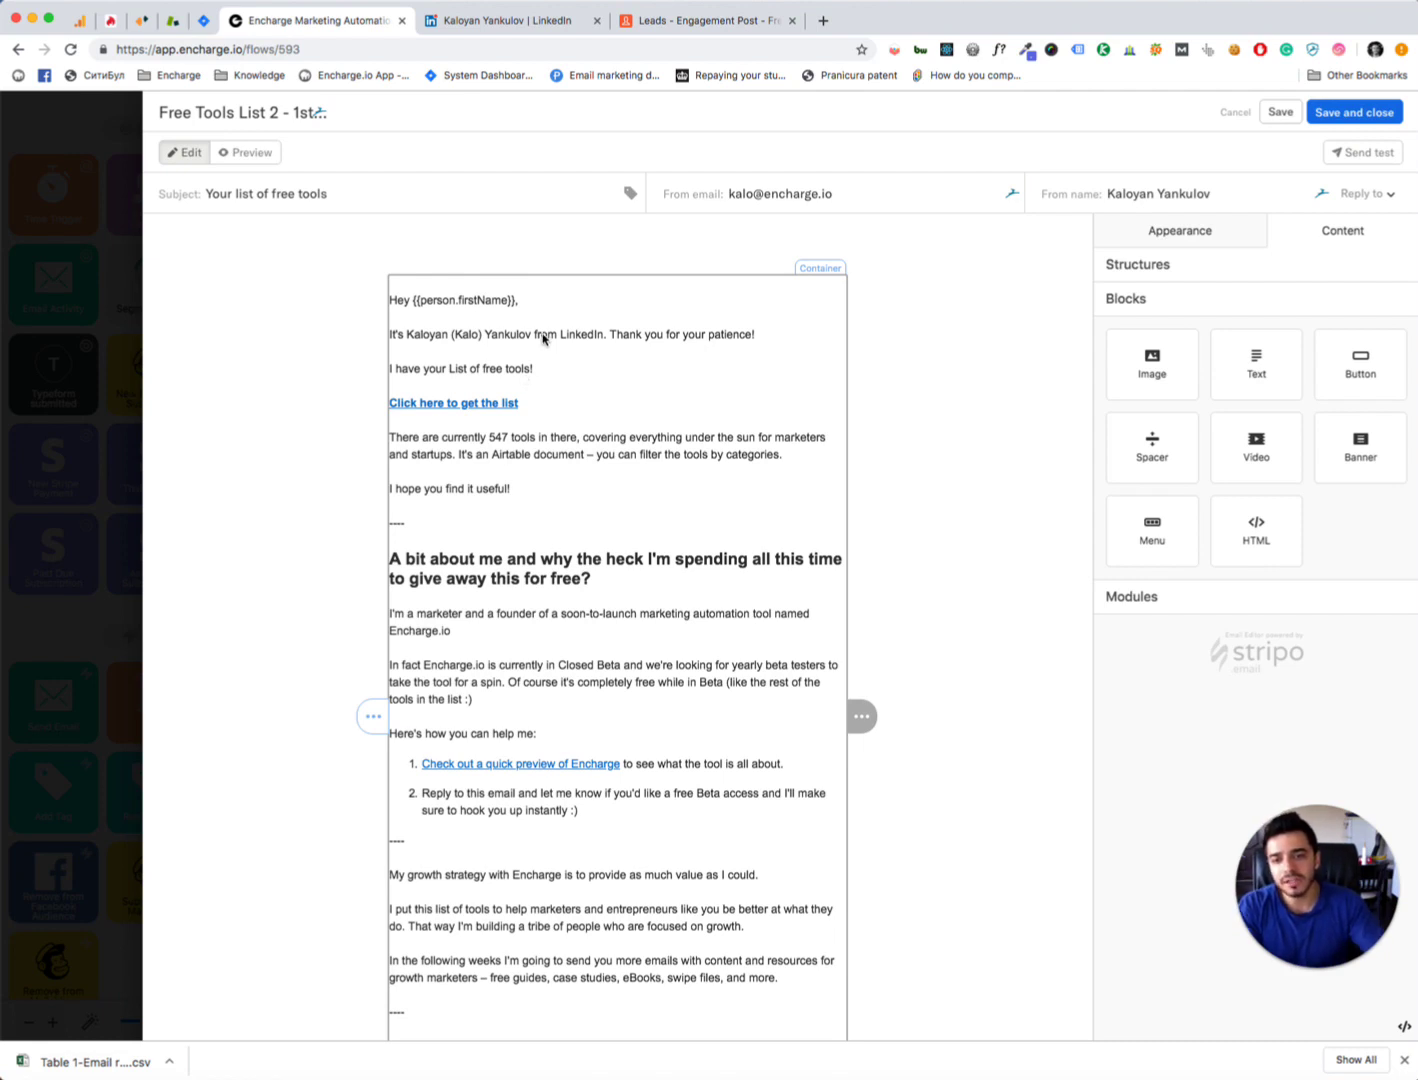
pyautogui.moveTo(535, 334); pyautogui.dragTo(402, 334)
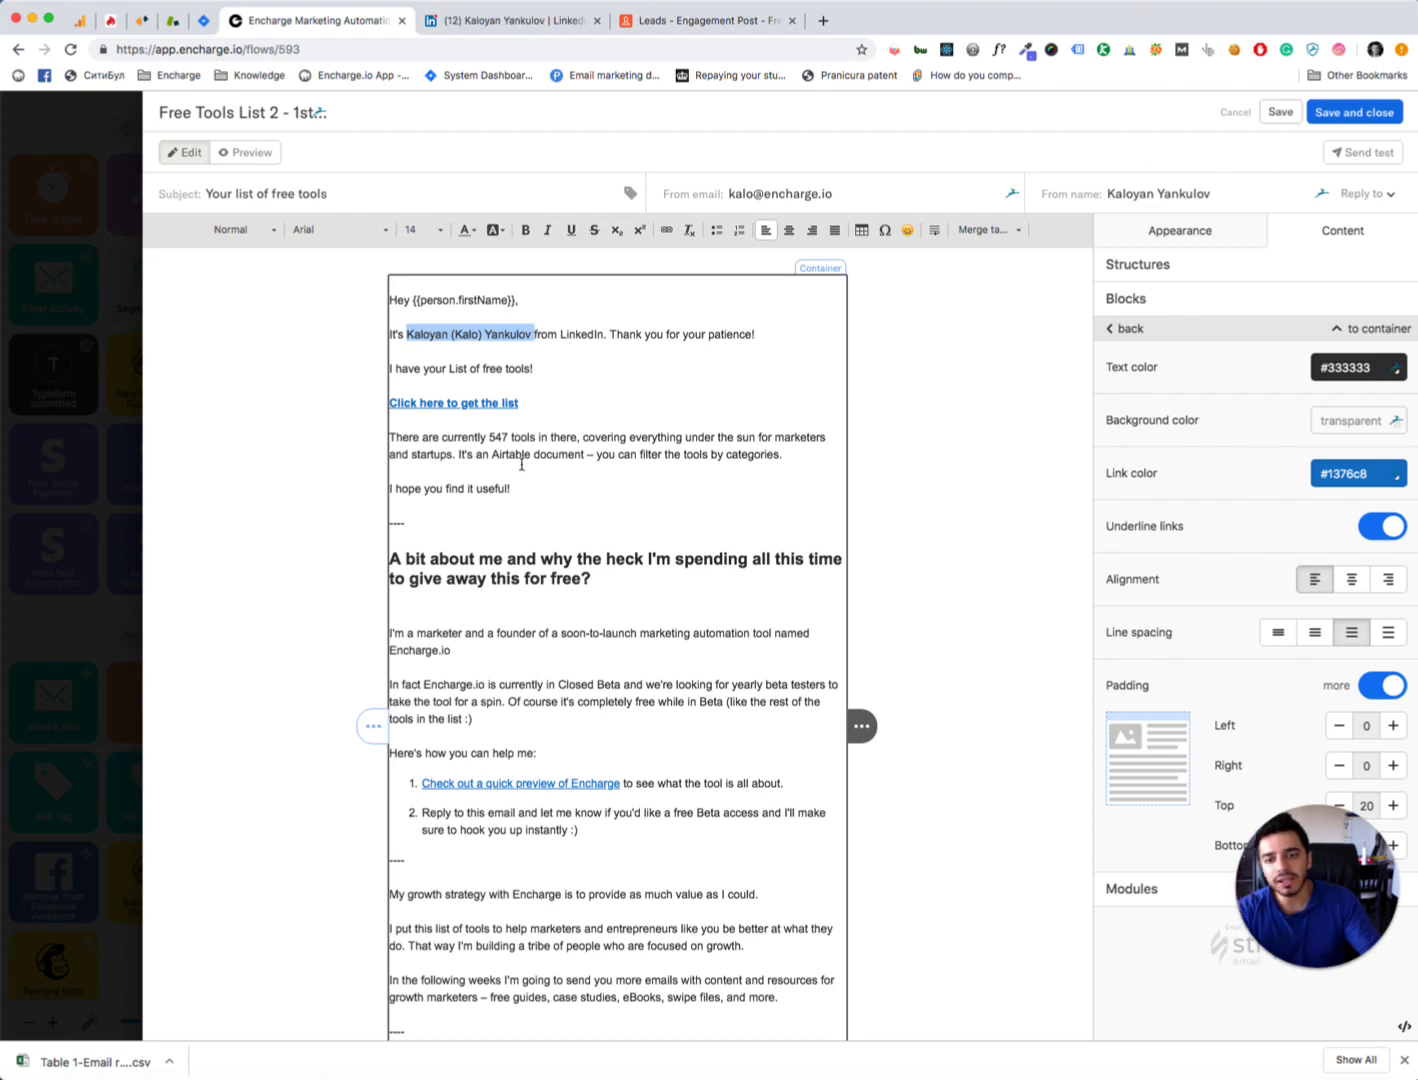
pyautogui.scroll(-2, 520, 459)
pyautogui.moveTo(389, 444); pyautogui.dragTo(608, 528)
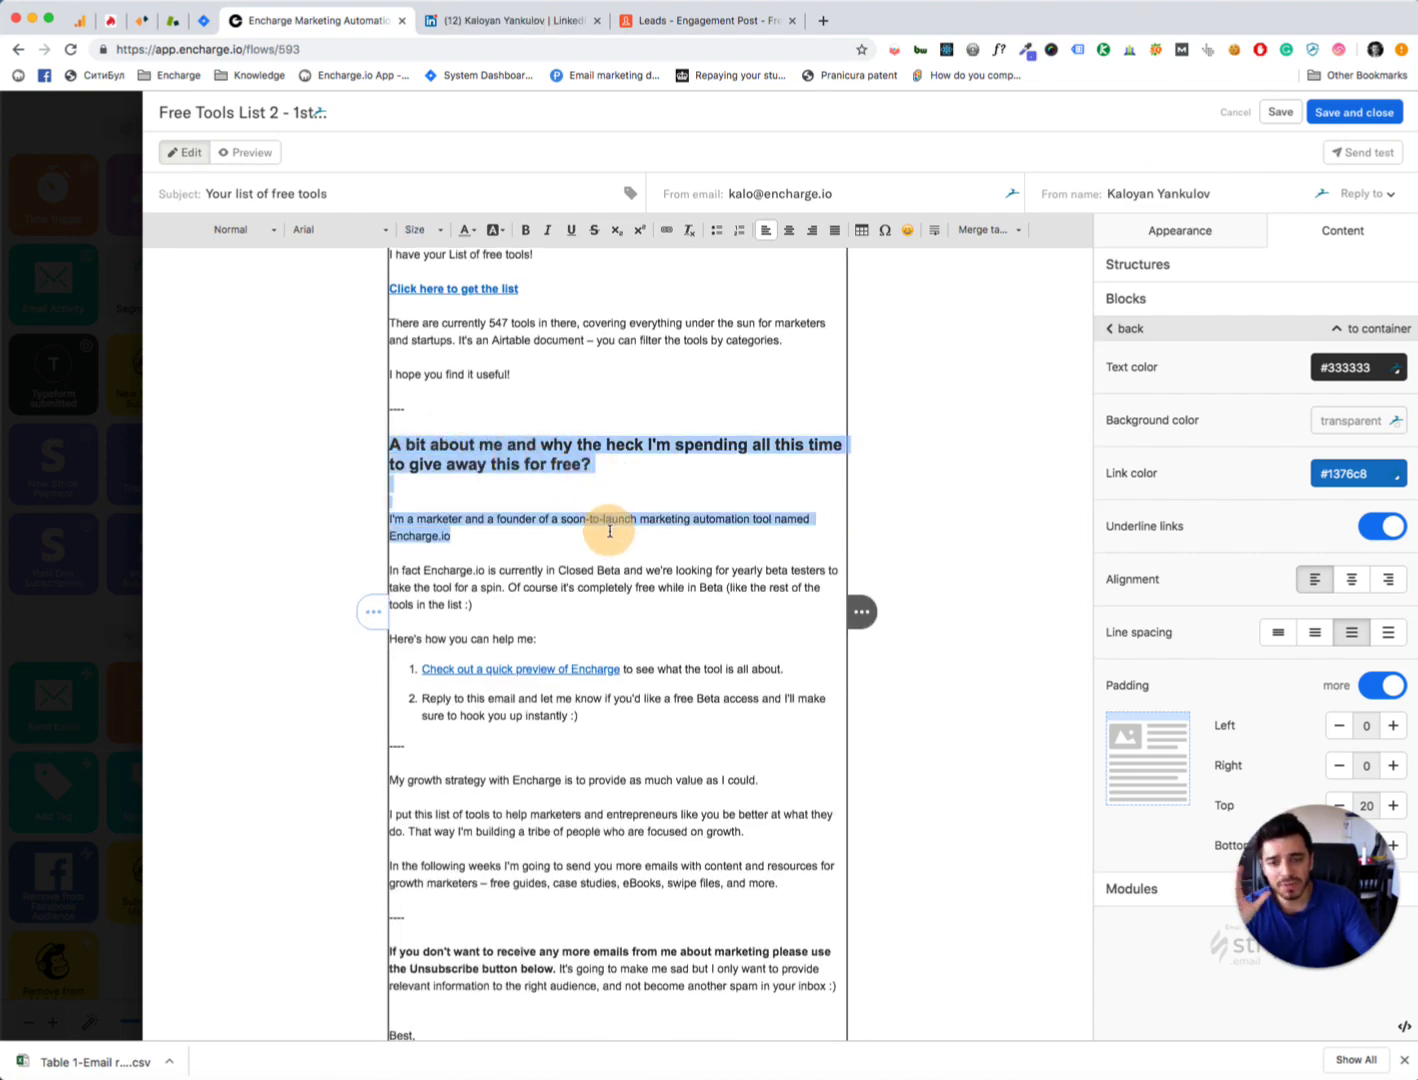
pyautogui.click(609, 537)
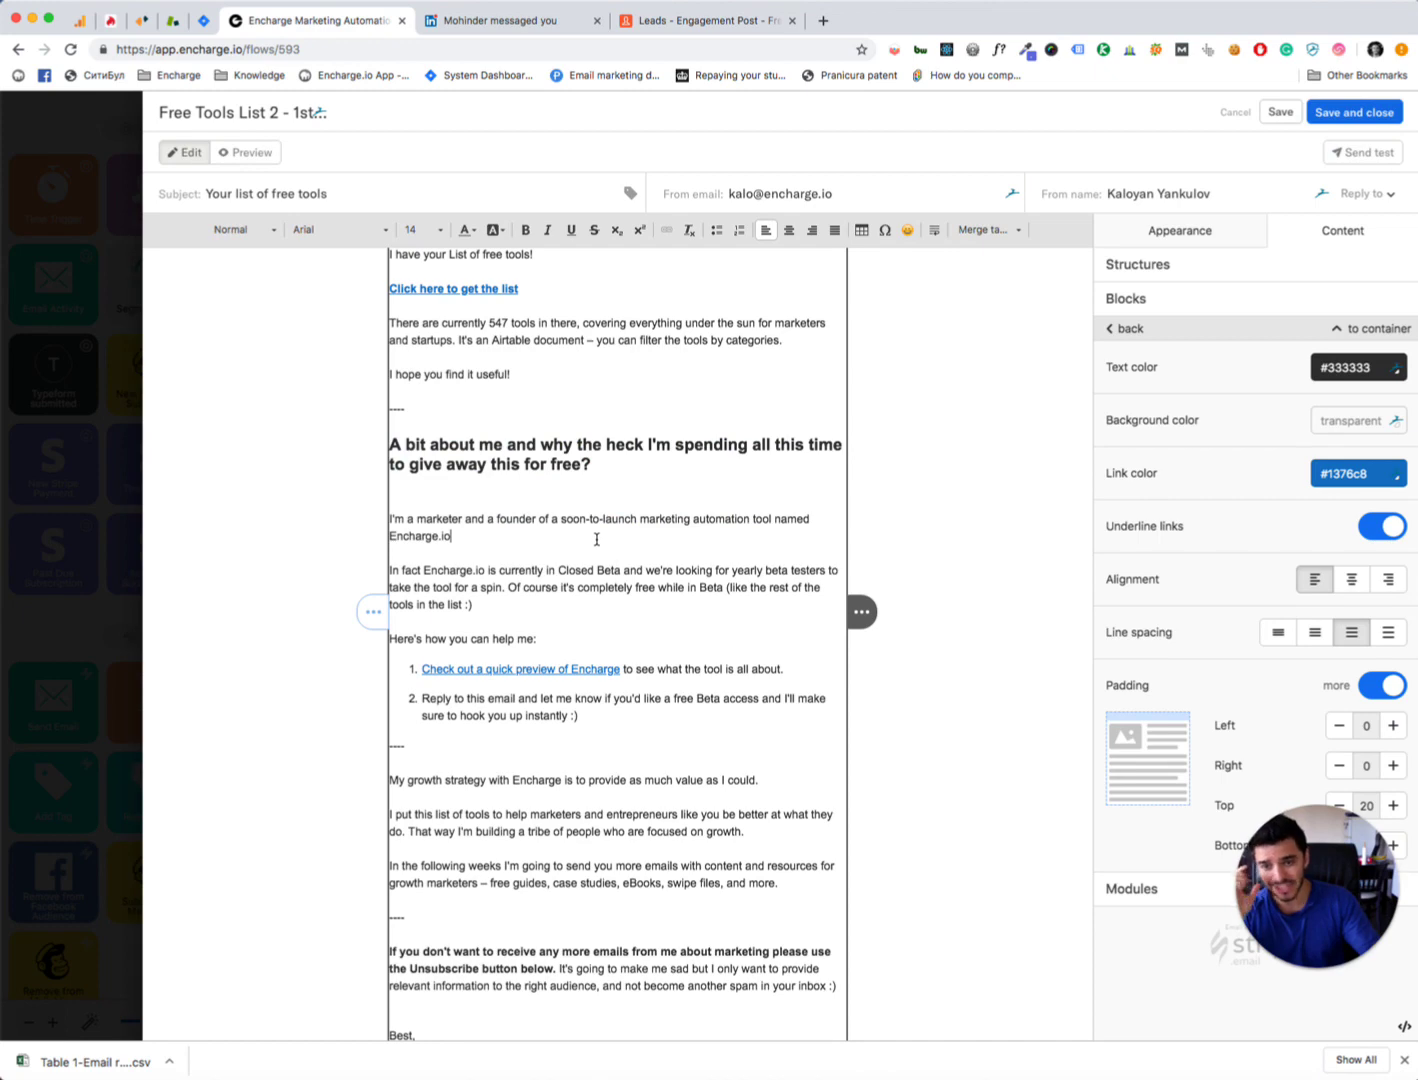
pyautogui.scroll(-3, 585, 565)
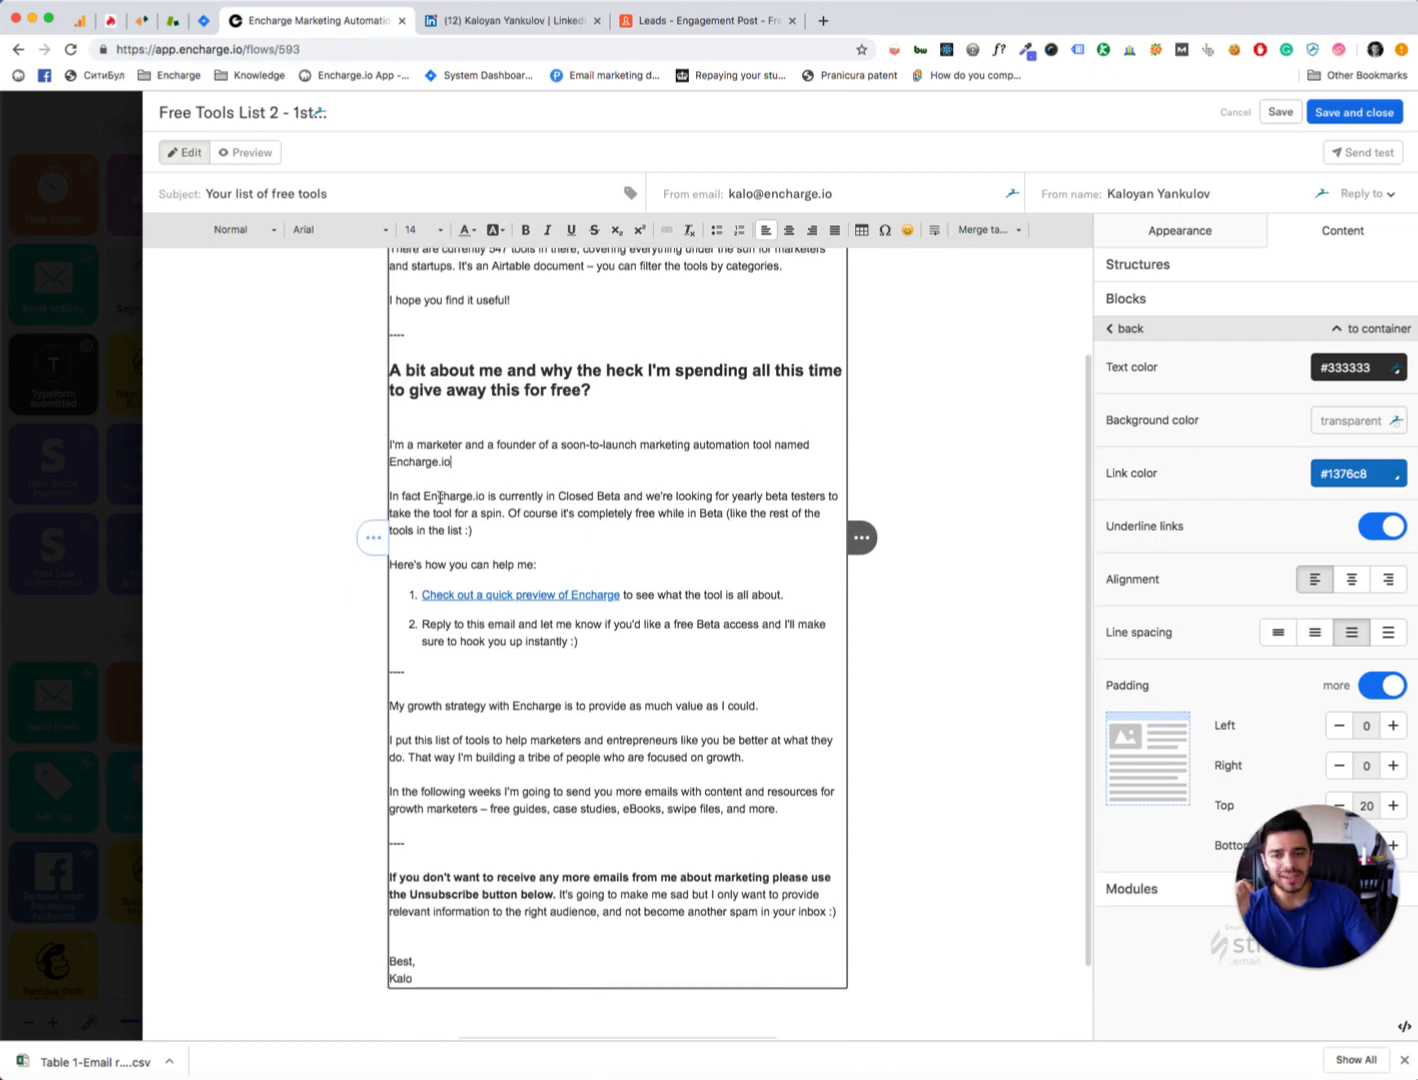
pyautogui.moveTo(390, 497)
pyautogui.mouseDown()
pyautogui.moveTo(633, 658)
pyautogui.moveTo(632, 643)
pyautogui.moveTo(386, 505)
pyautogui.mouseUp()
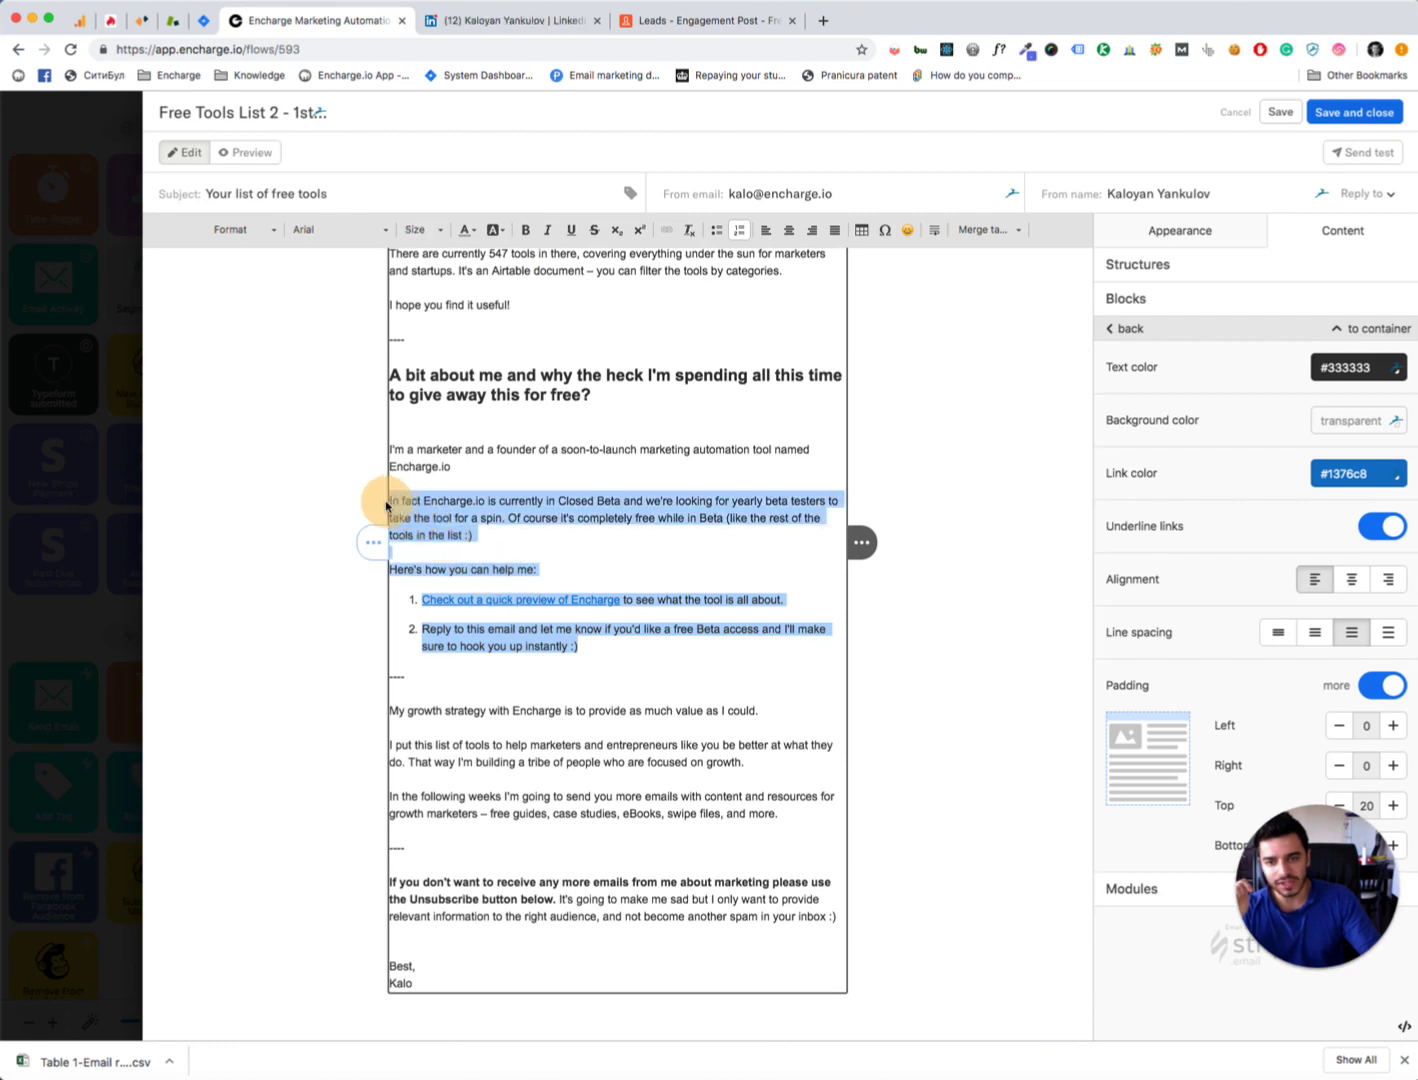
pyautogui.scroll(-1, 386, 505)
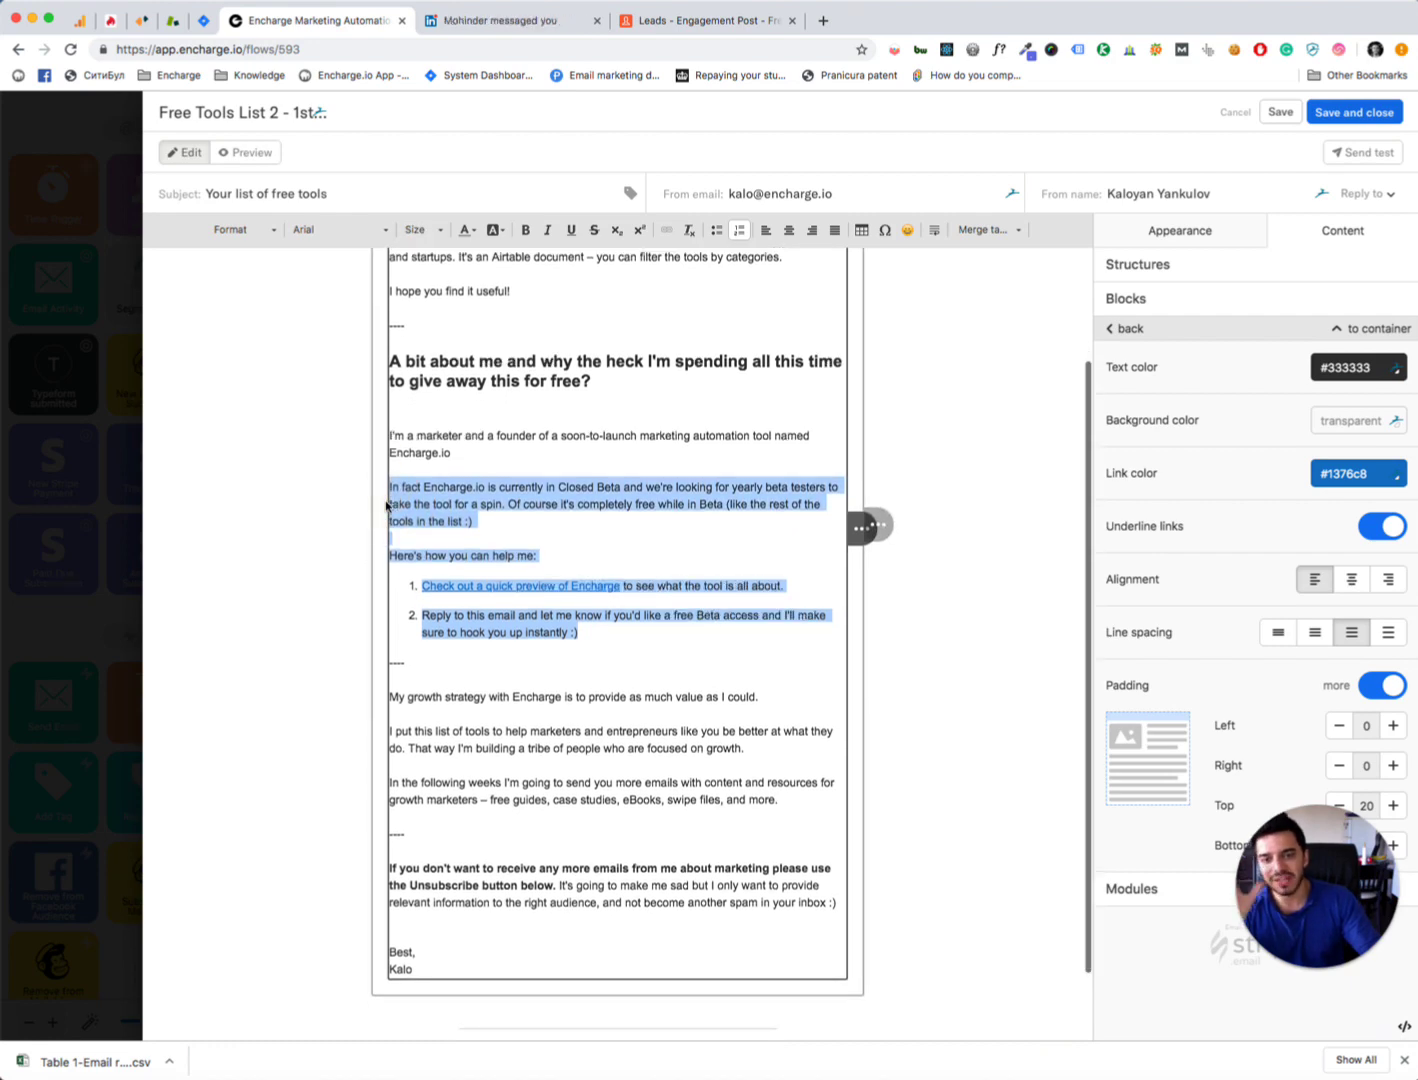
pyautogui.scroll(-1, 540, 570)
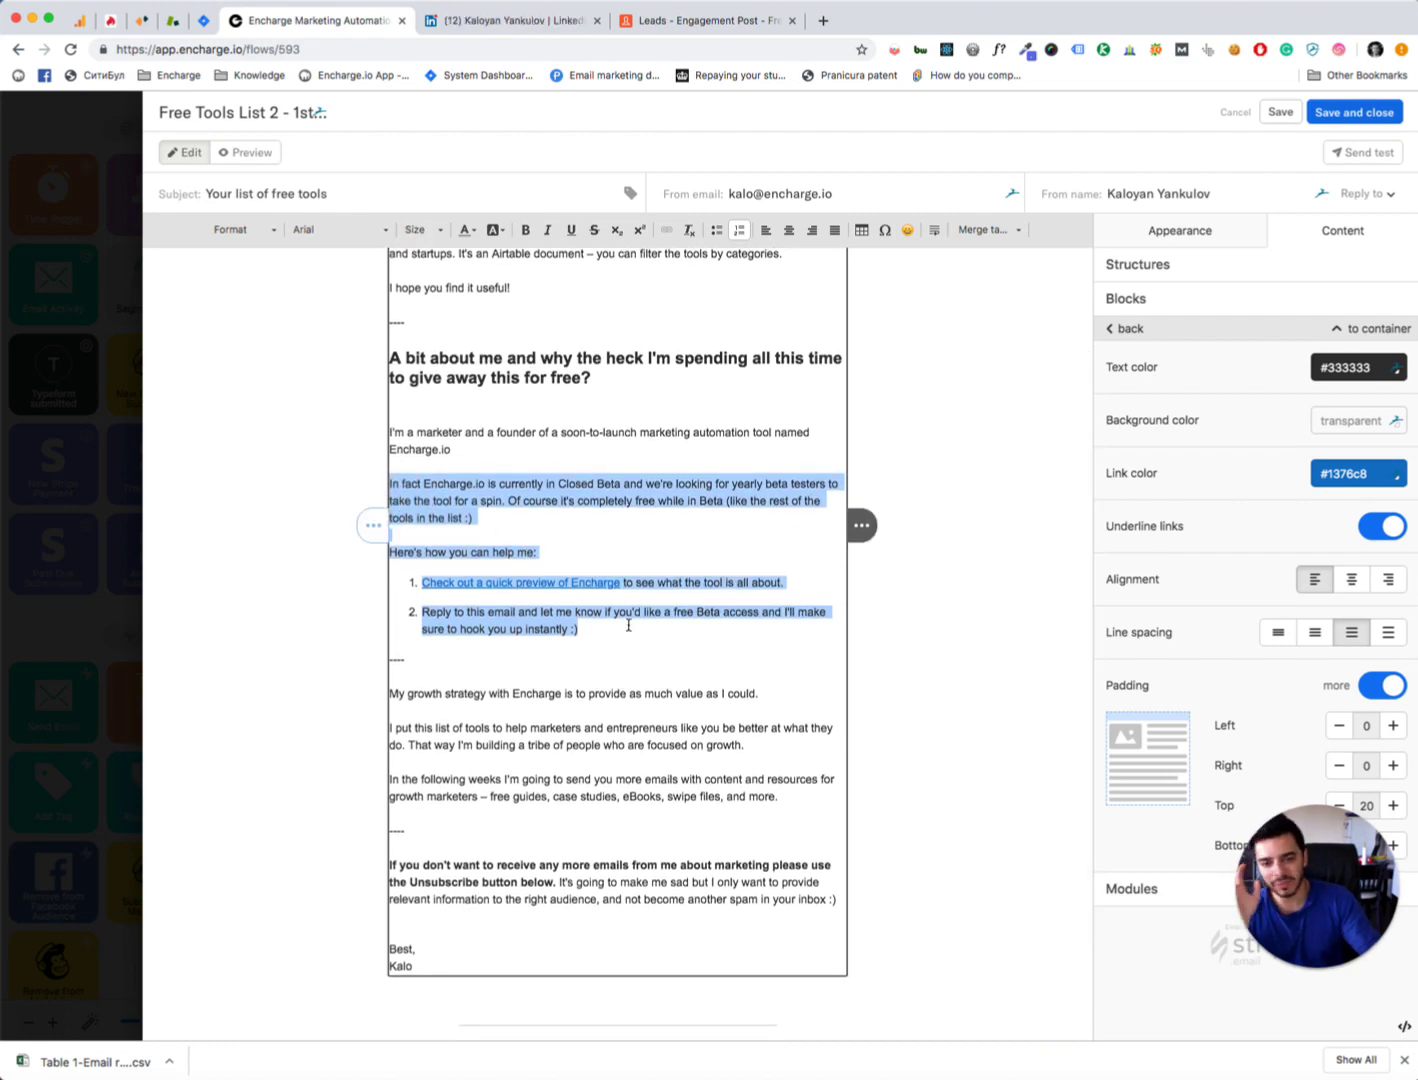
pyautogui.scroll(1, 628, 625)
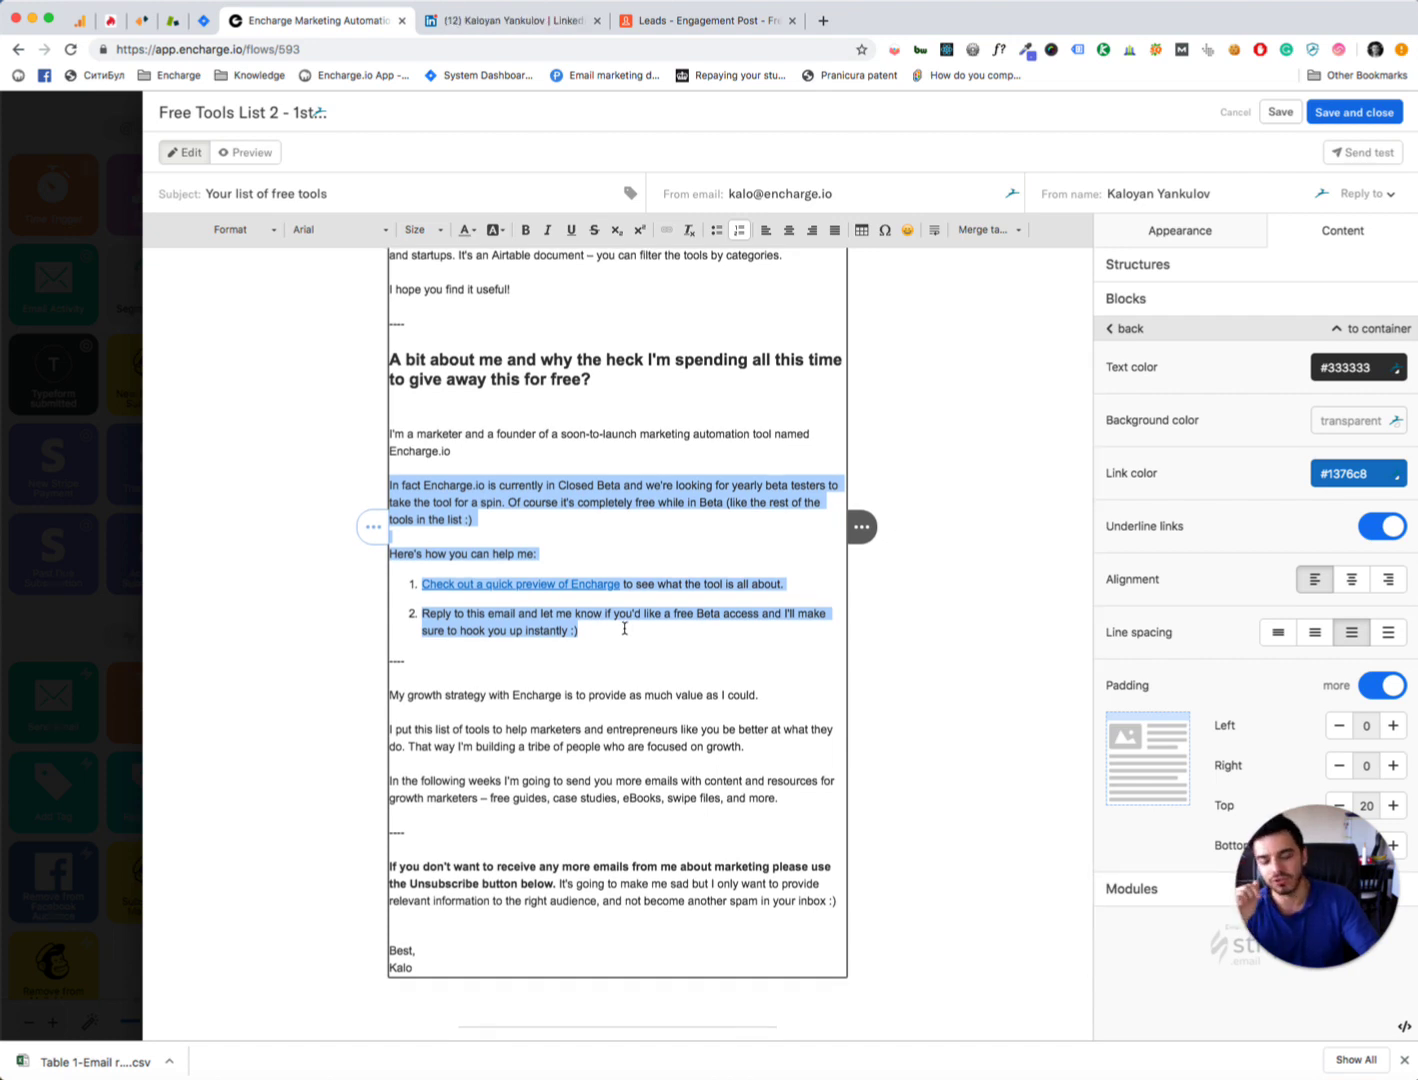
pyautogui.scroll(-1, 624, 628)
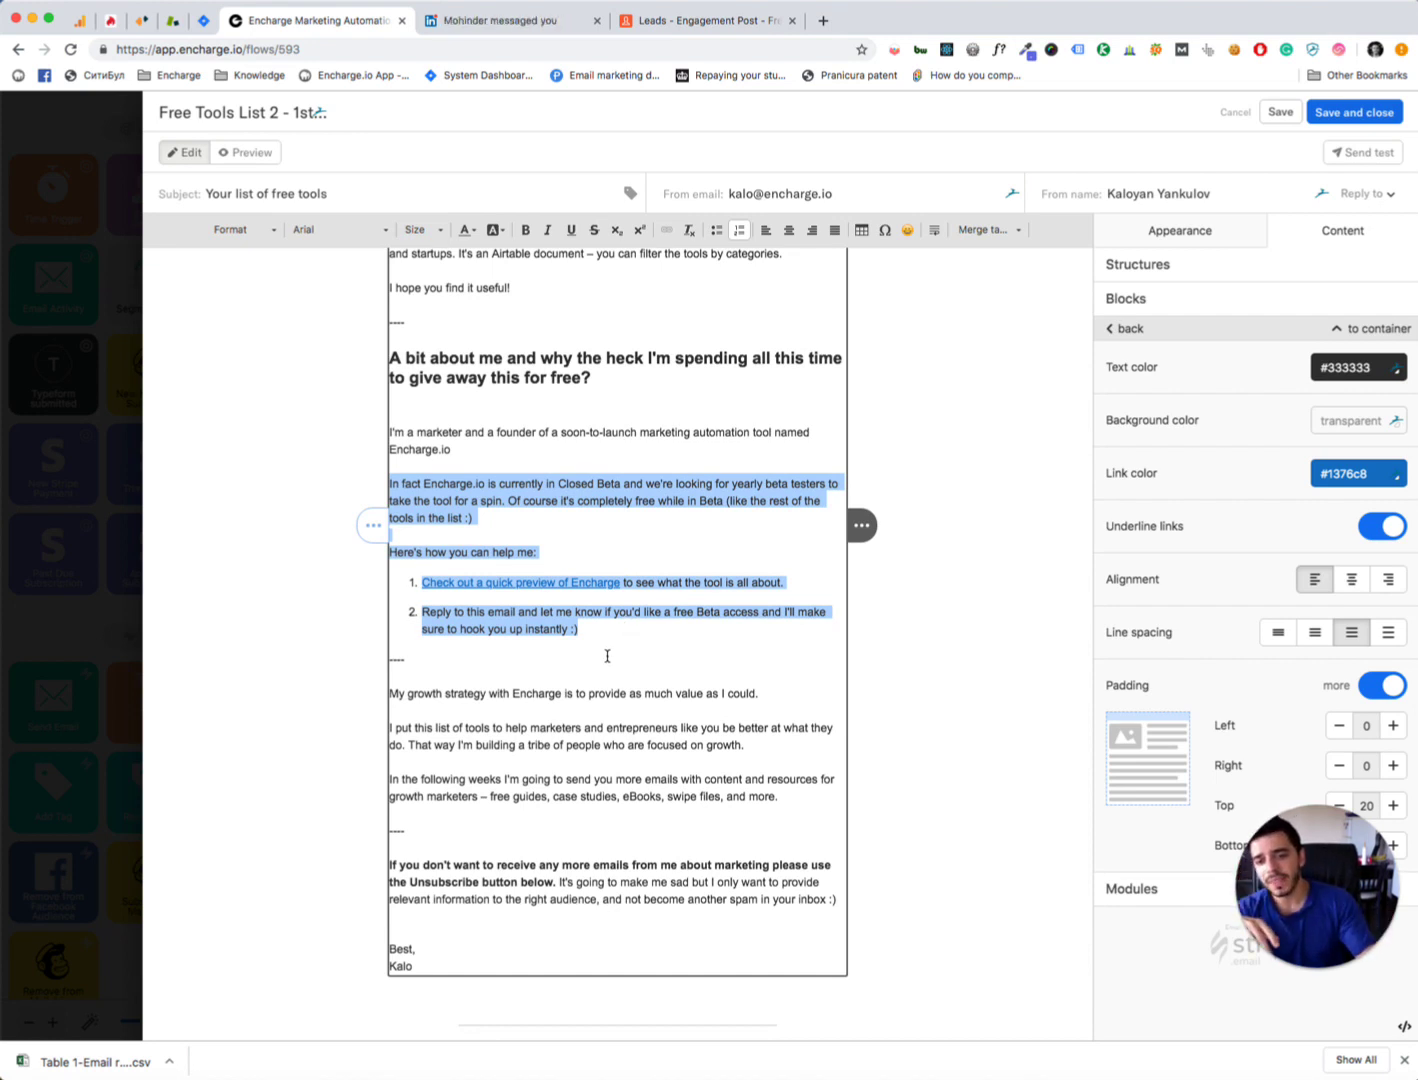
pyautogui.scroll(-2, 607, 655)
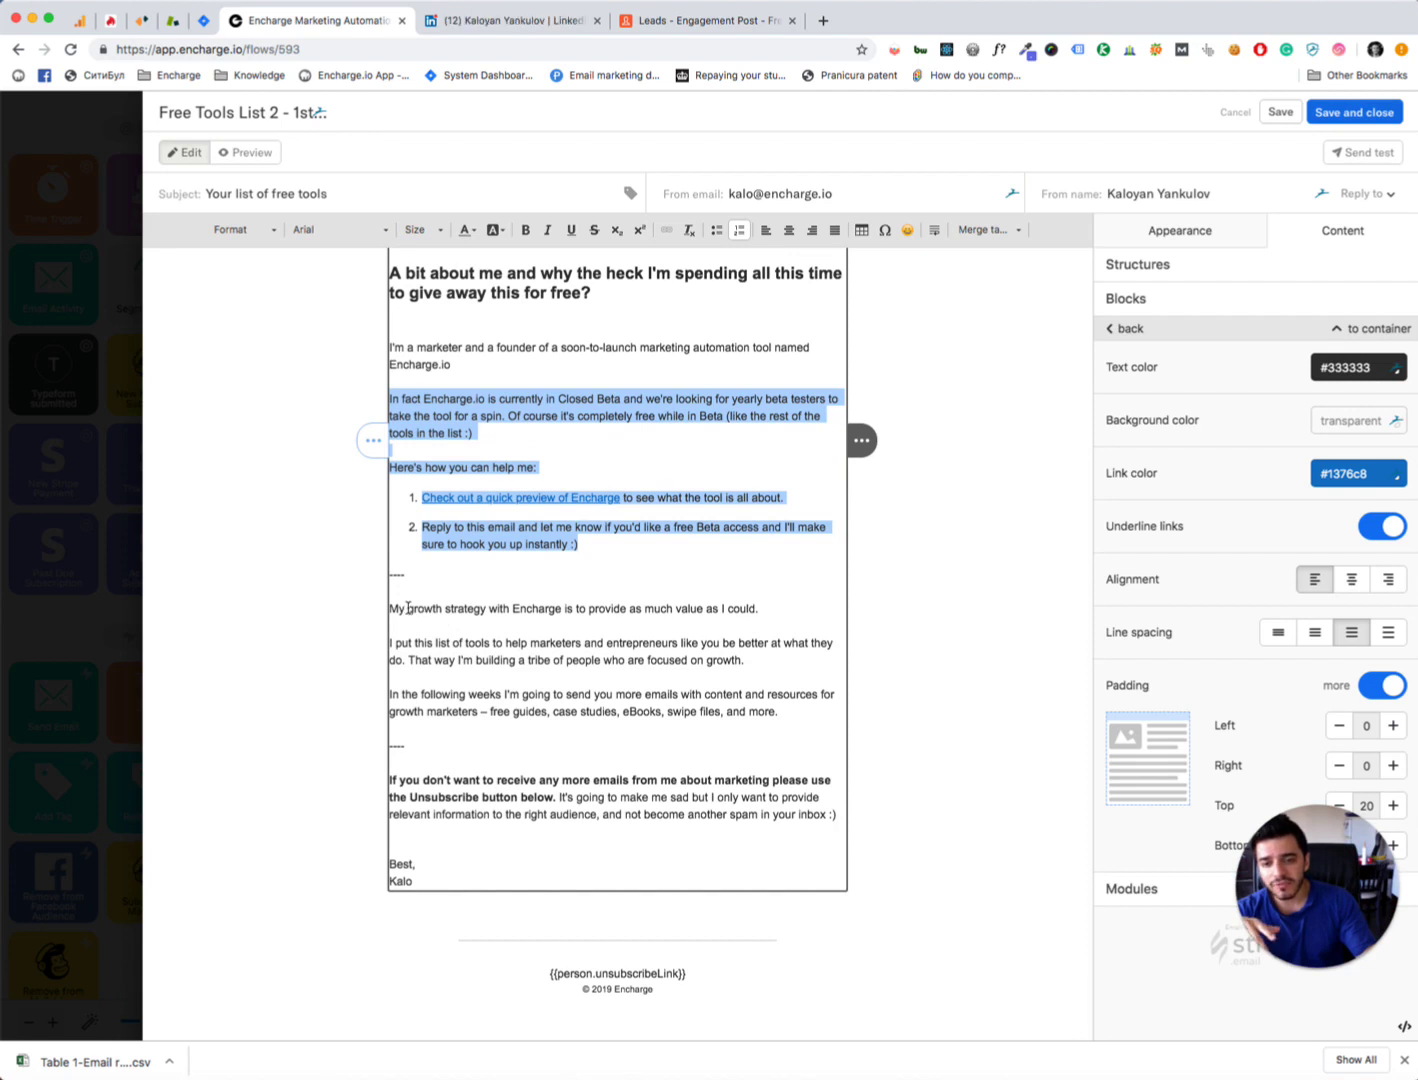
pyautogui.moveTo(408, 608); pyautogui.dragTo(590, 640)
pyautogui.click(597, 667)
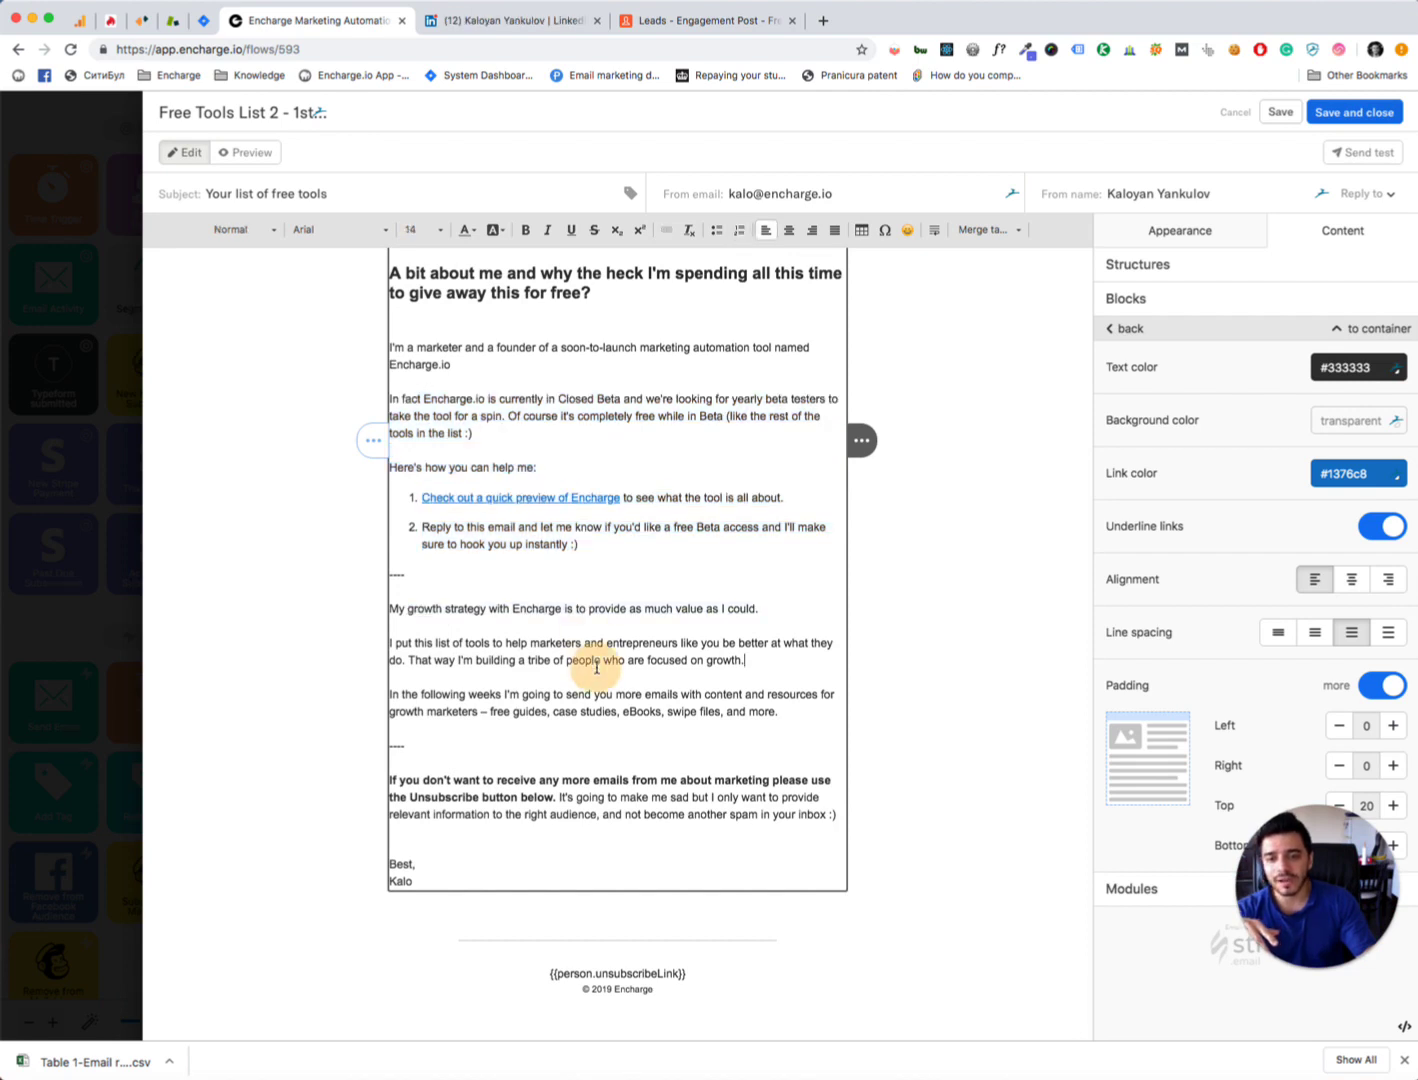
pyautogui.moveTo(787, 711); pyautogui.dragTo(515, 646)
pyautogui.click(490, 634)
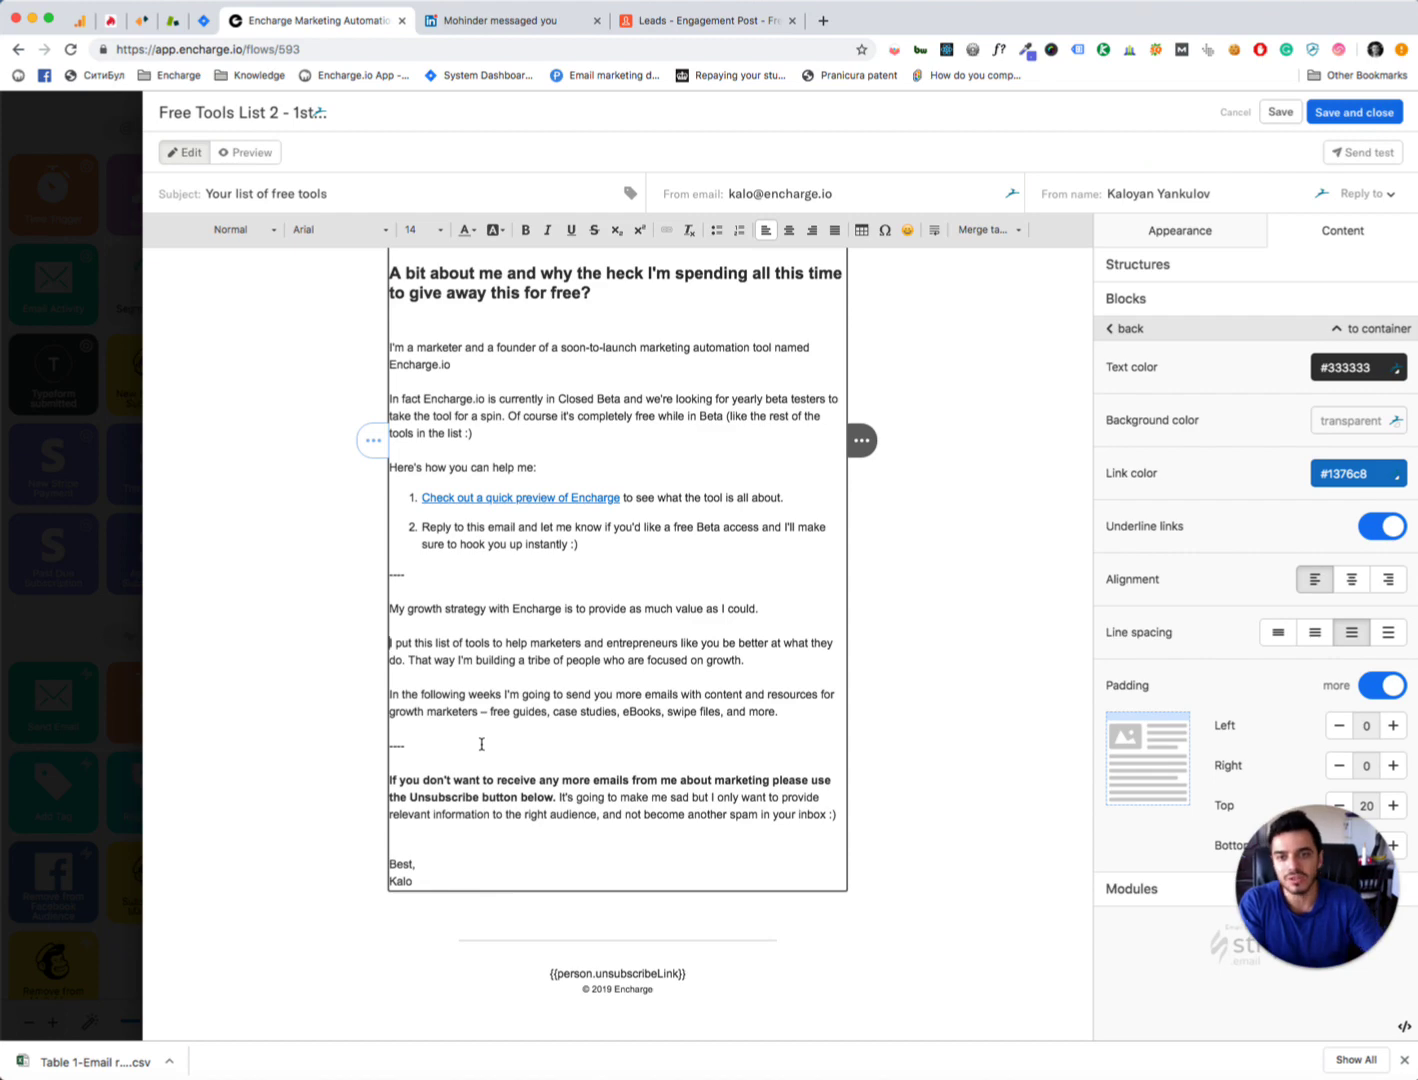
pyautogui.scroll(3, 512, 527)
pyautogui.scroll(-1, 483, 497)
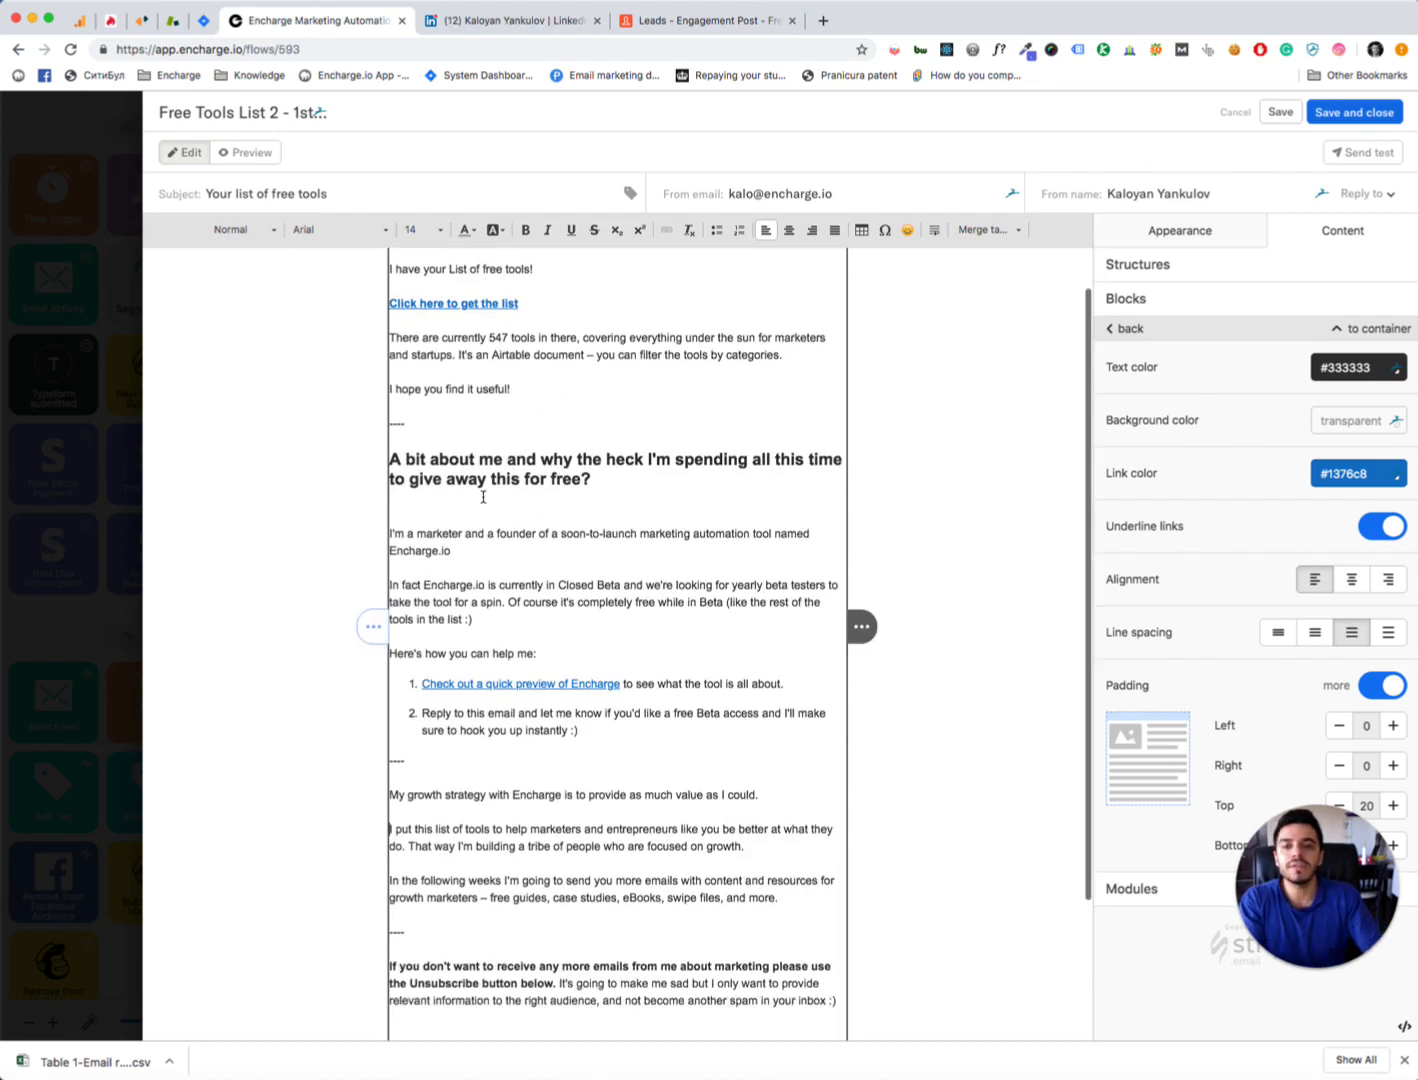
pyautogui.scroll(-4, 483, 497)
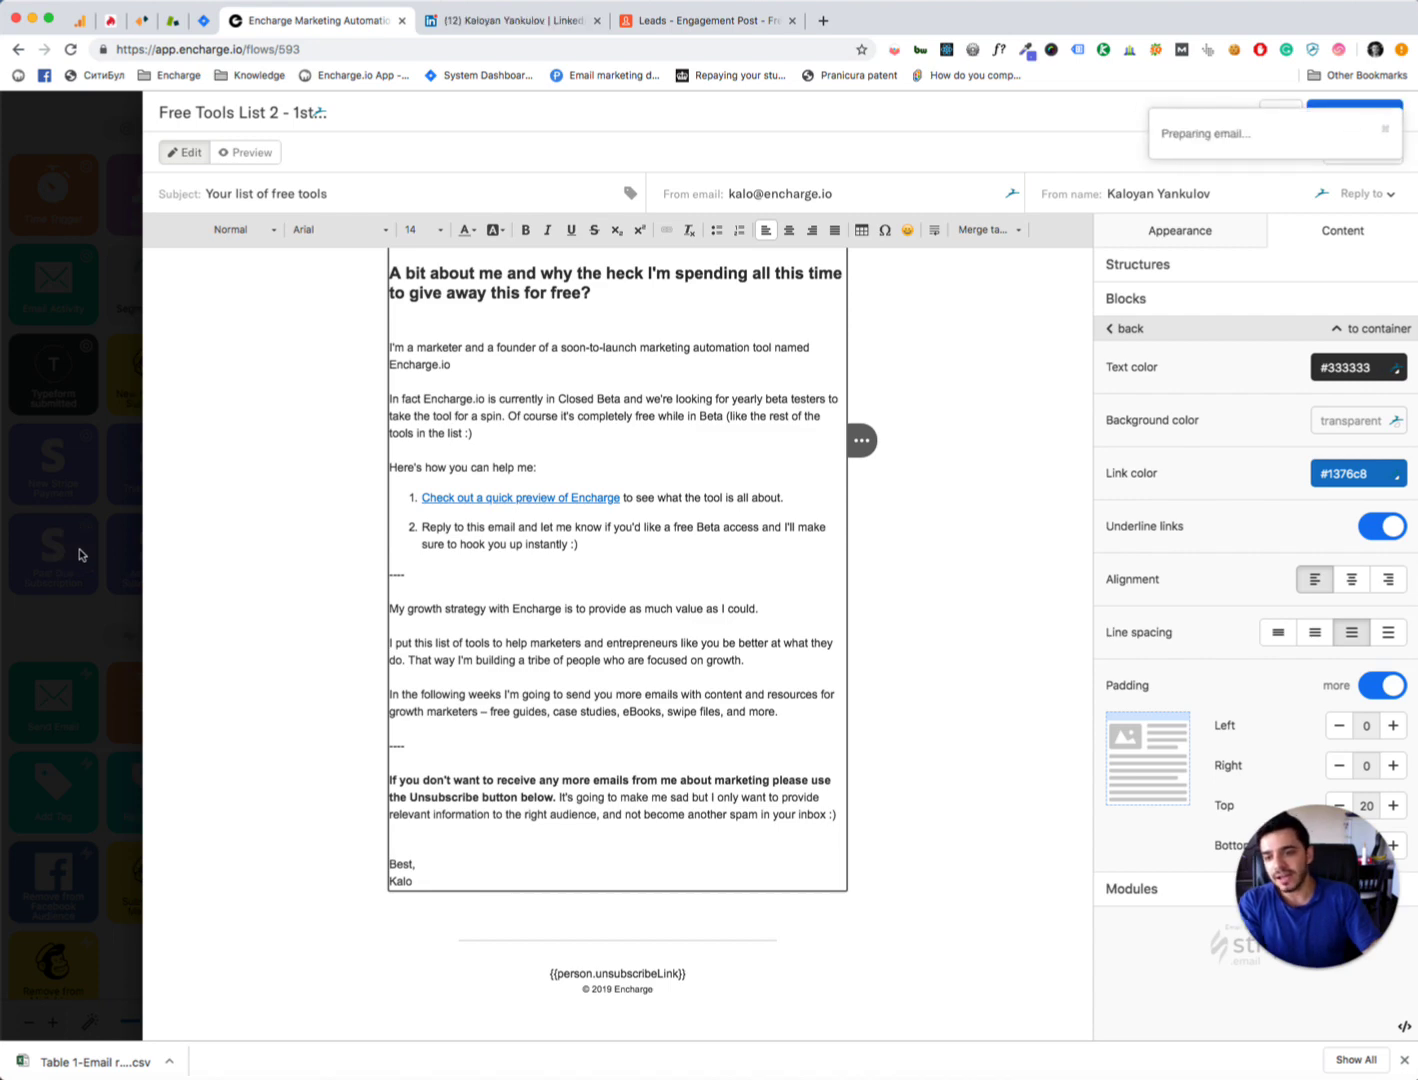
# Discard the email edits and return from the email library to the Free Tools List 2 - LI leads flow
pyautogui.press('Escape')
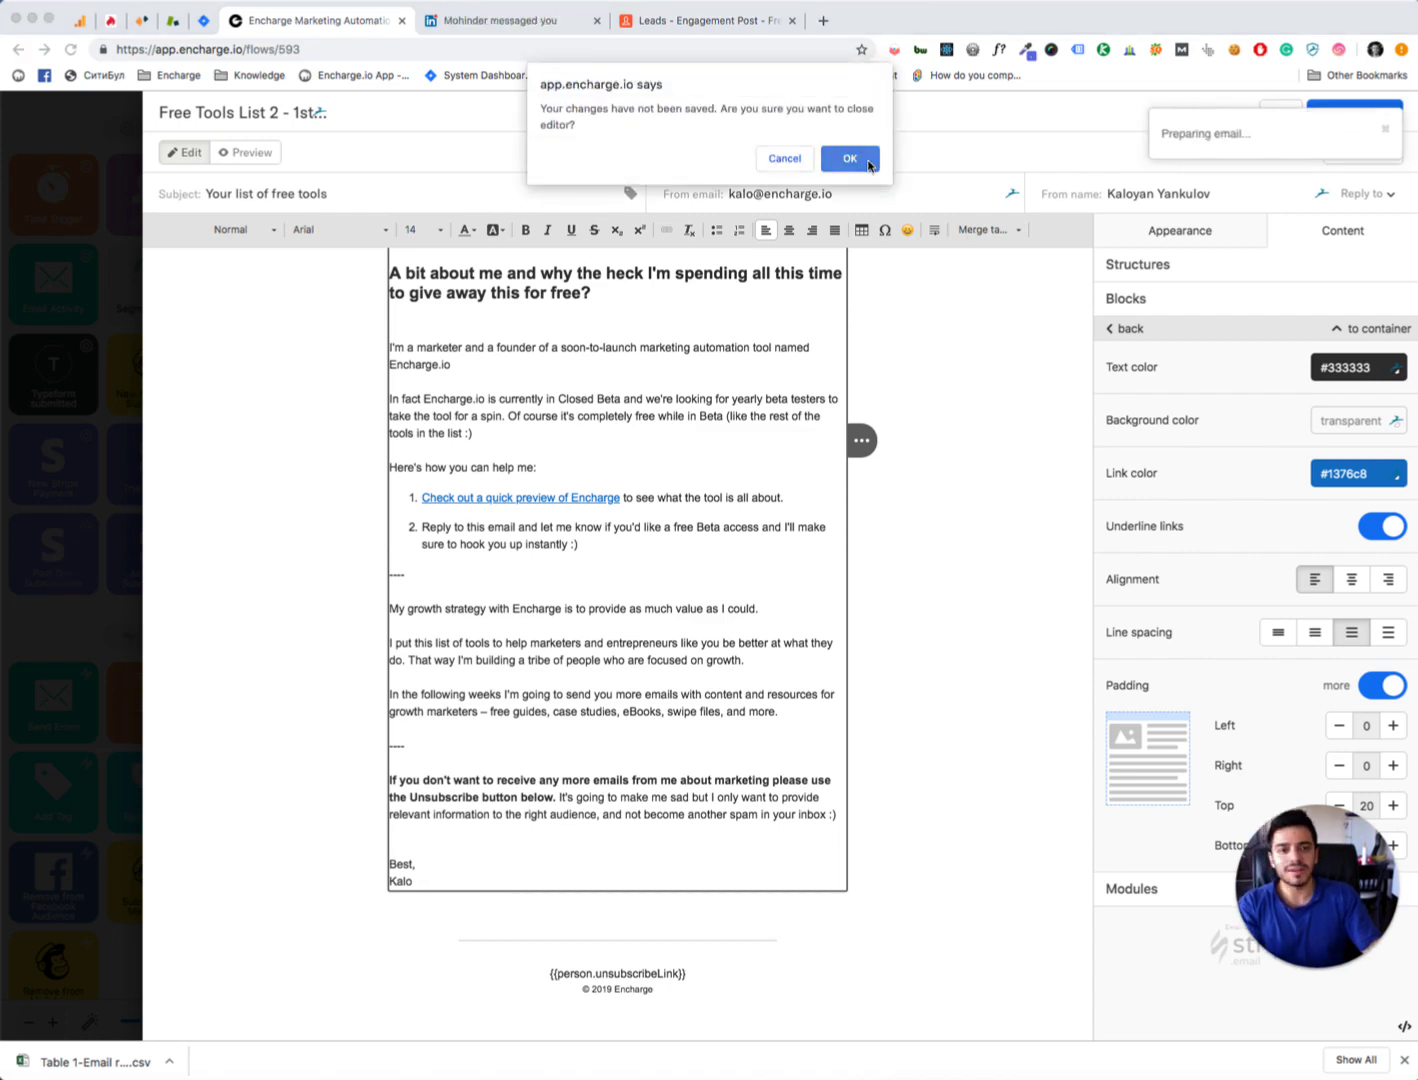
pyautogui.click(866, 163)
pyautogui.moveTo(1368, 364)
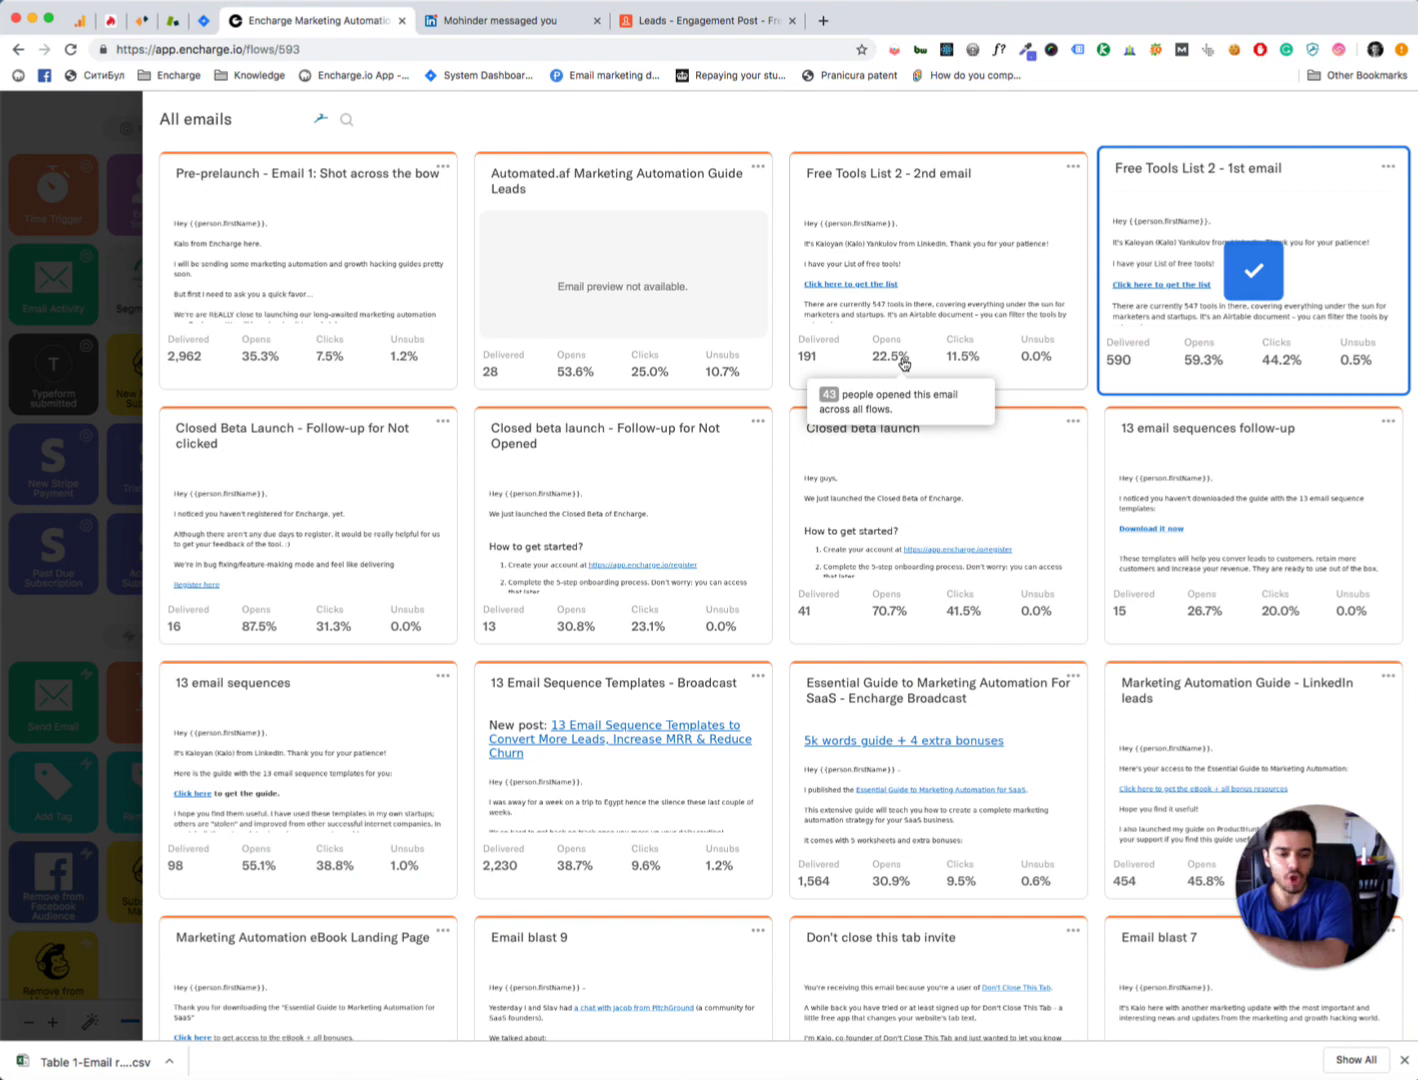
pyautogui.click(92, 424)
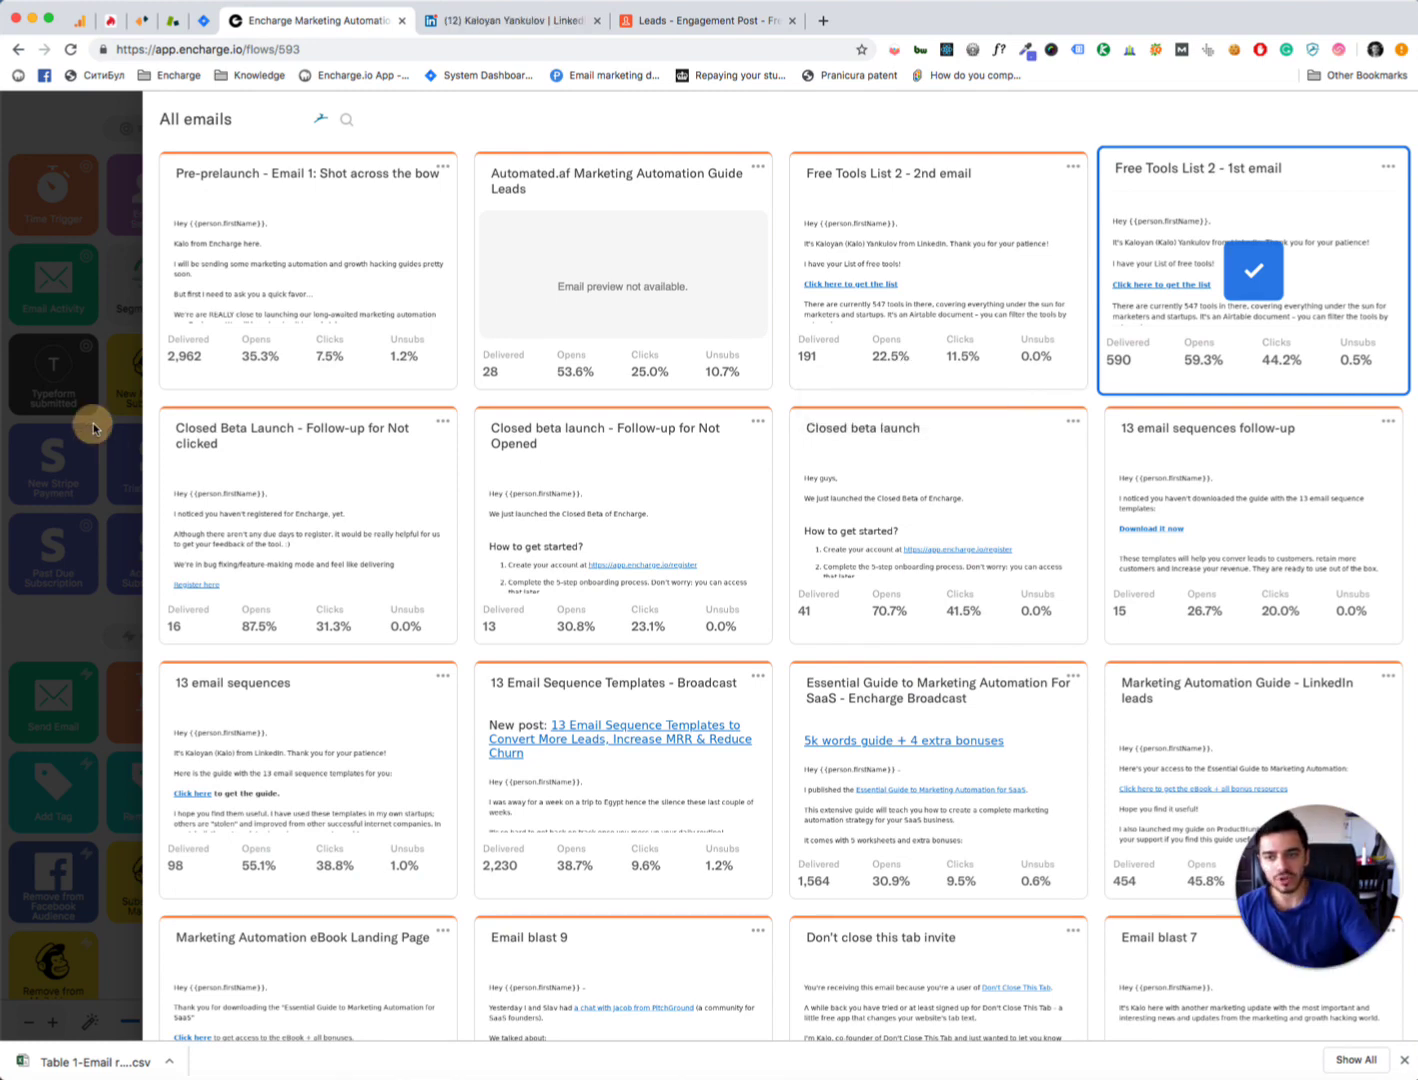
pyautogui.click(862, 651)
pyautogui.scroll(-5, 845, 575)
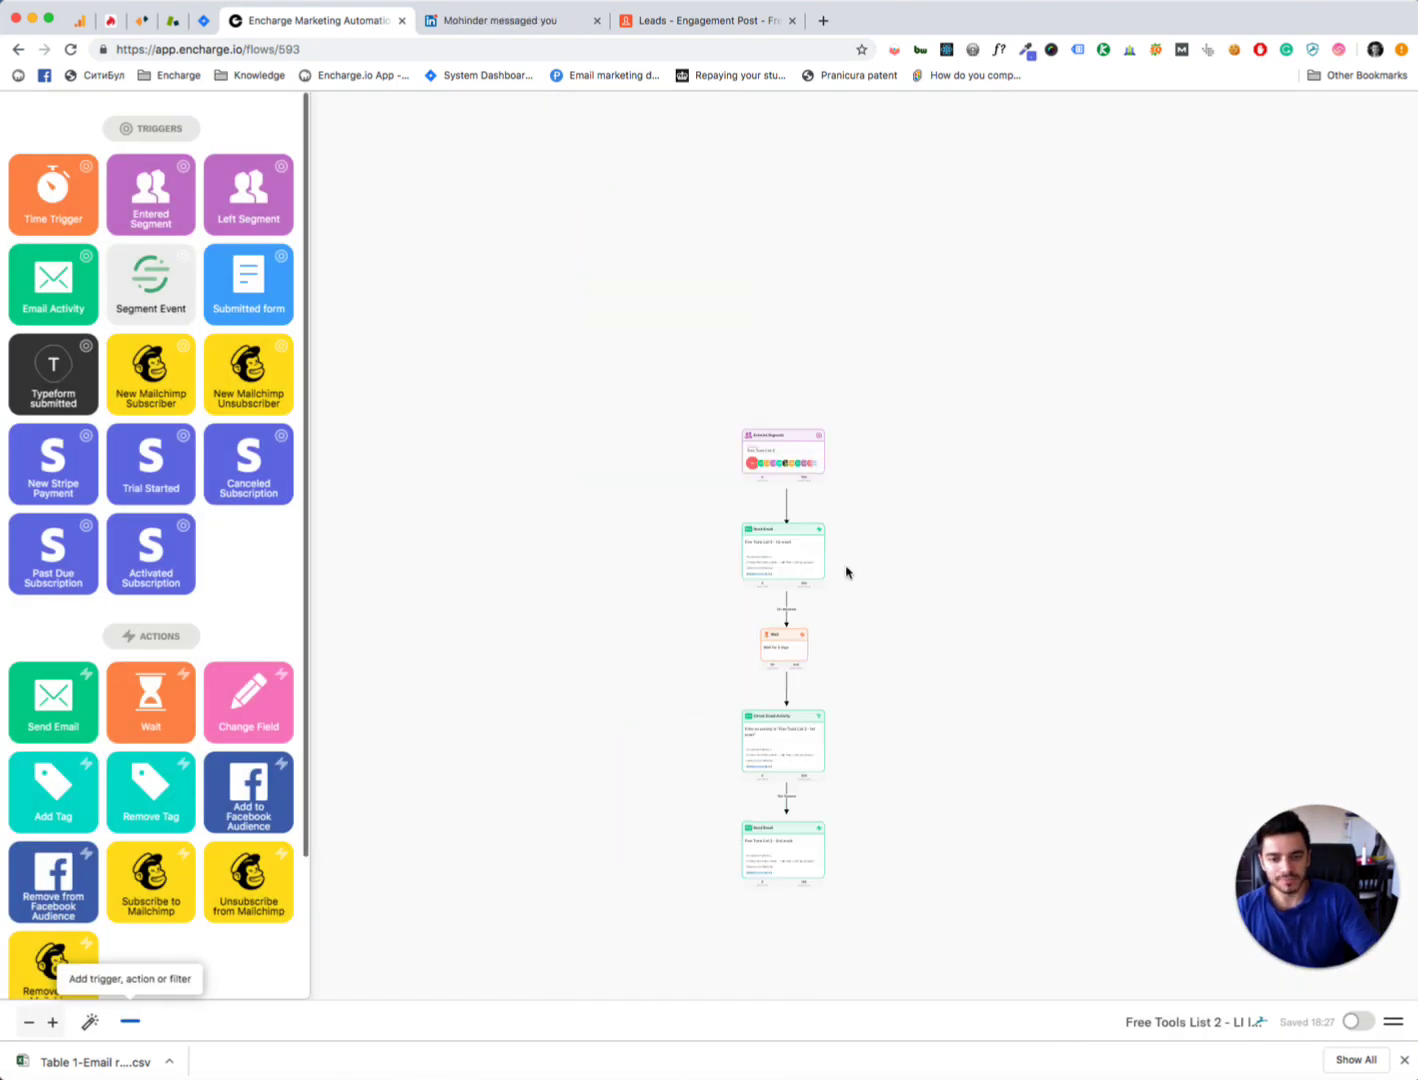
pyautogui.scroll(3, 899, 674)
pyautogui.scroll(5, 897, 678)
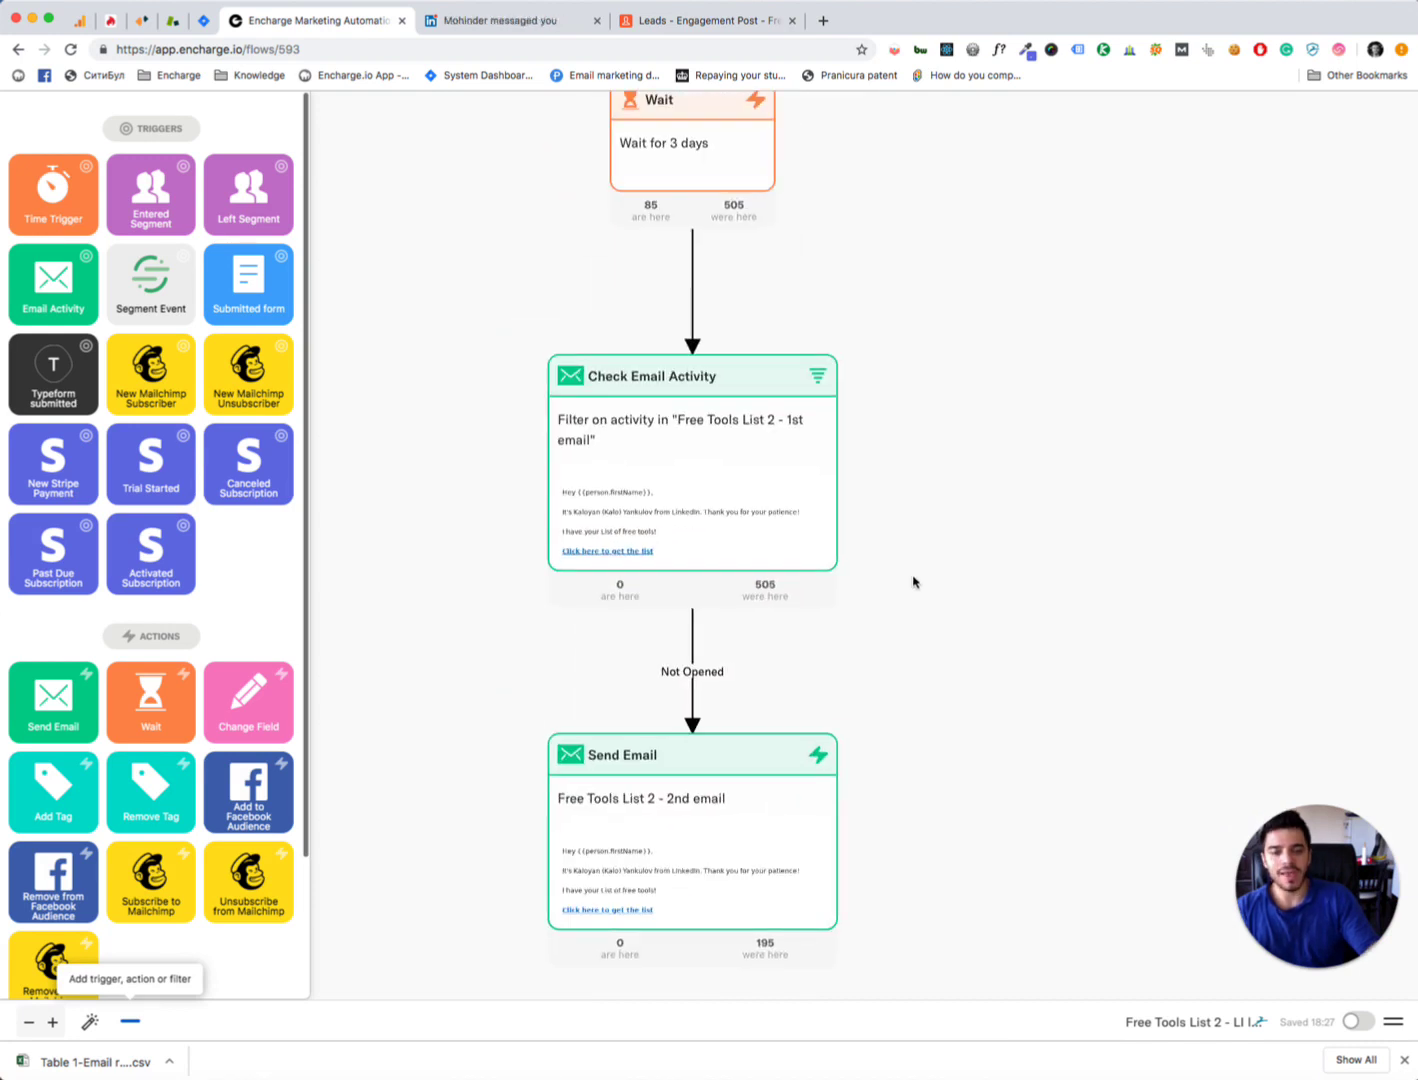
pyautogui.scroll(-1, 652, 488)
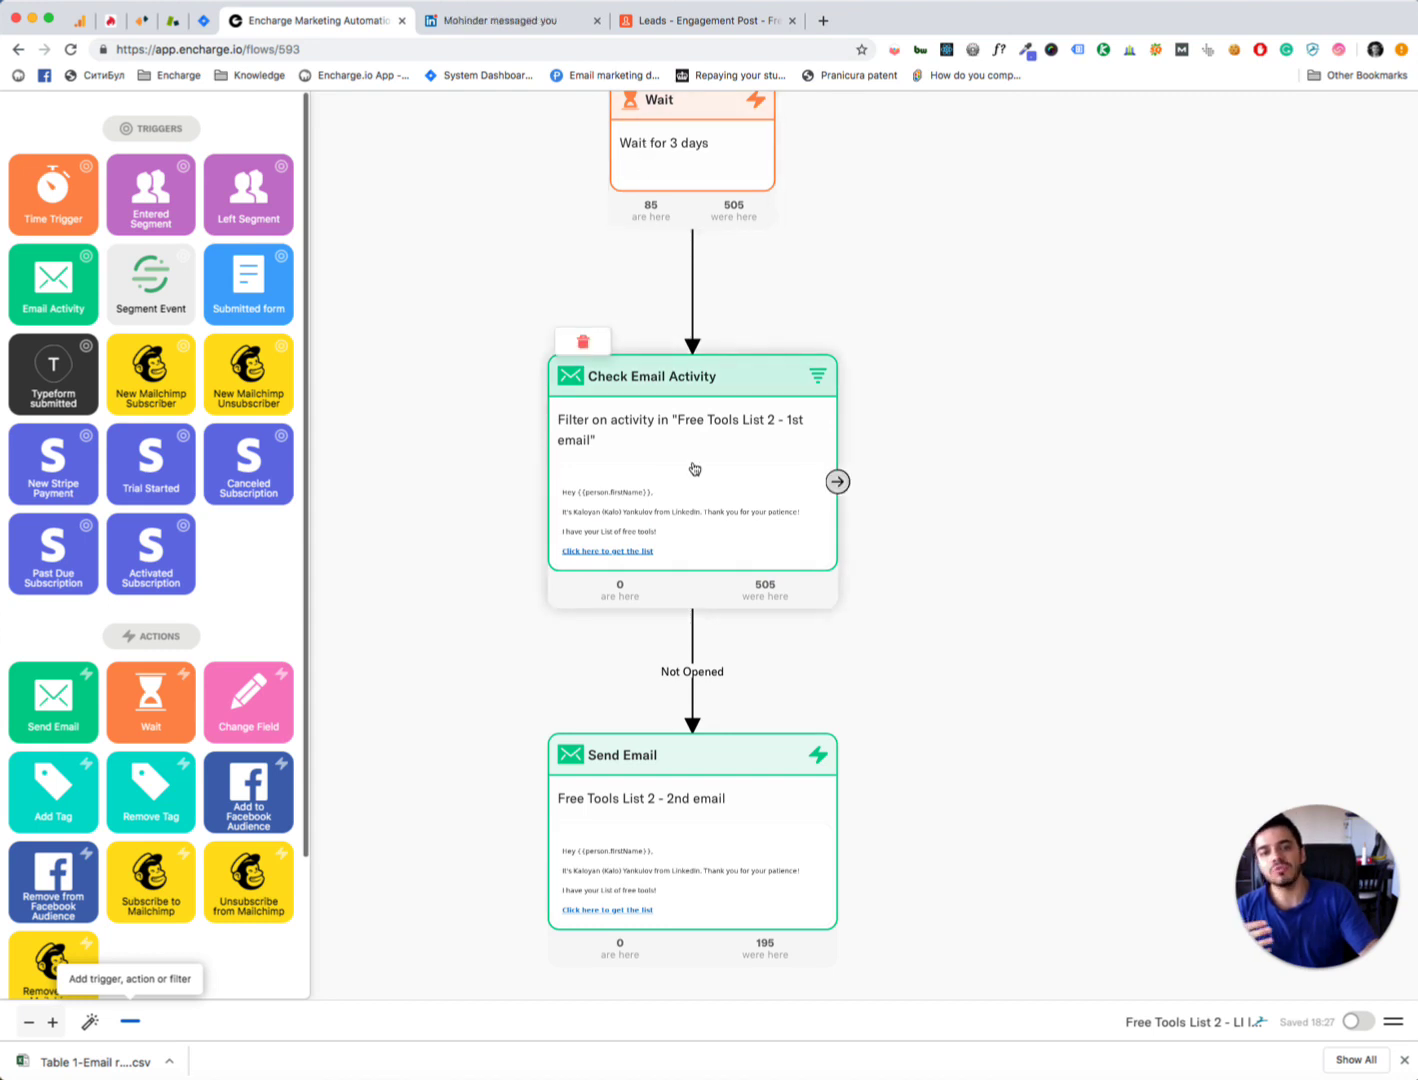
pyautogui.scroll(-3, 694, 467)
pyautogui.scroll(-5, 694, 467)
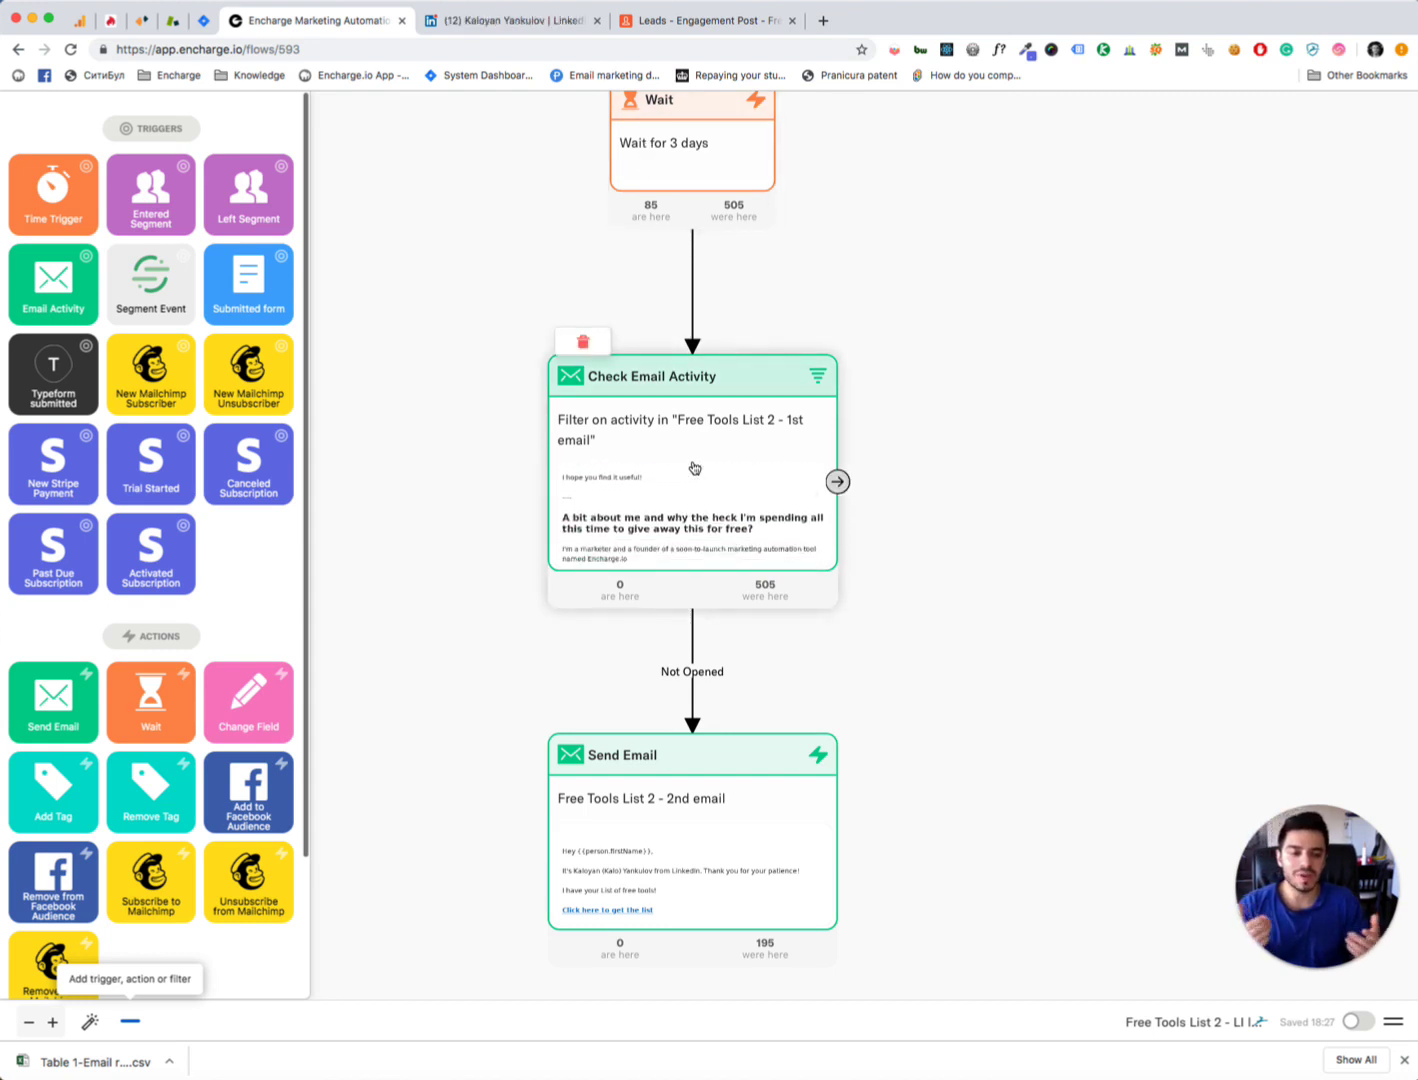
pyautogui.scroll(-5, 694, 467)
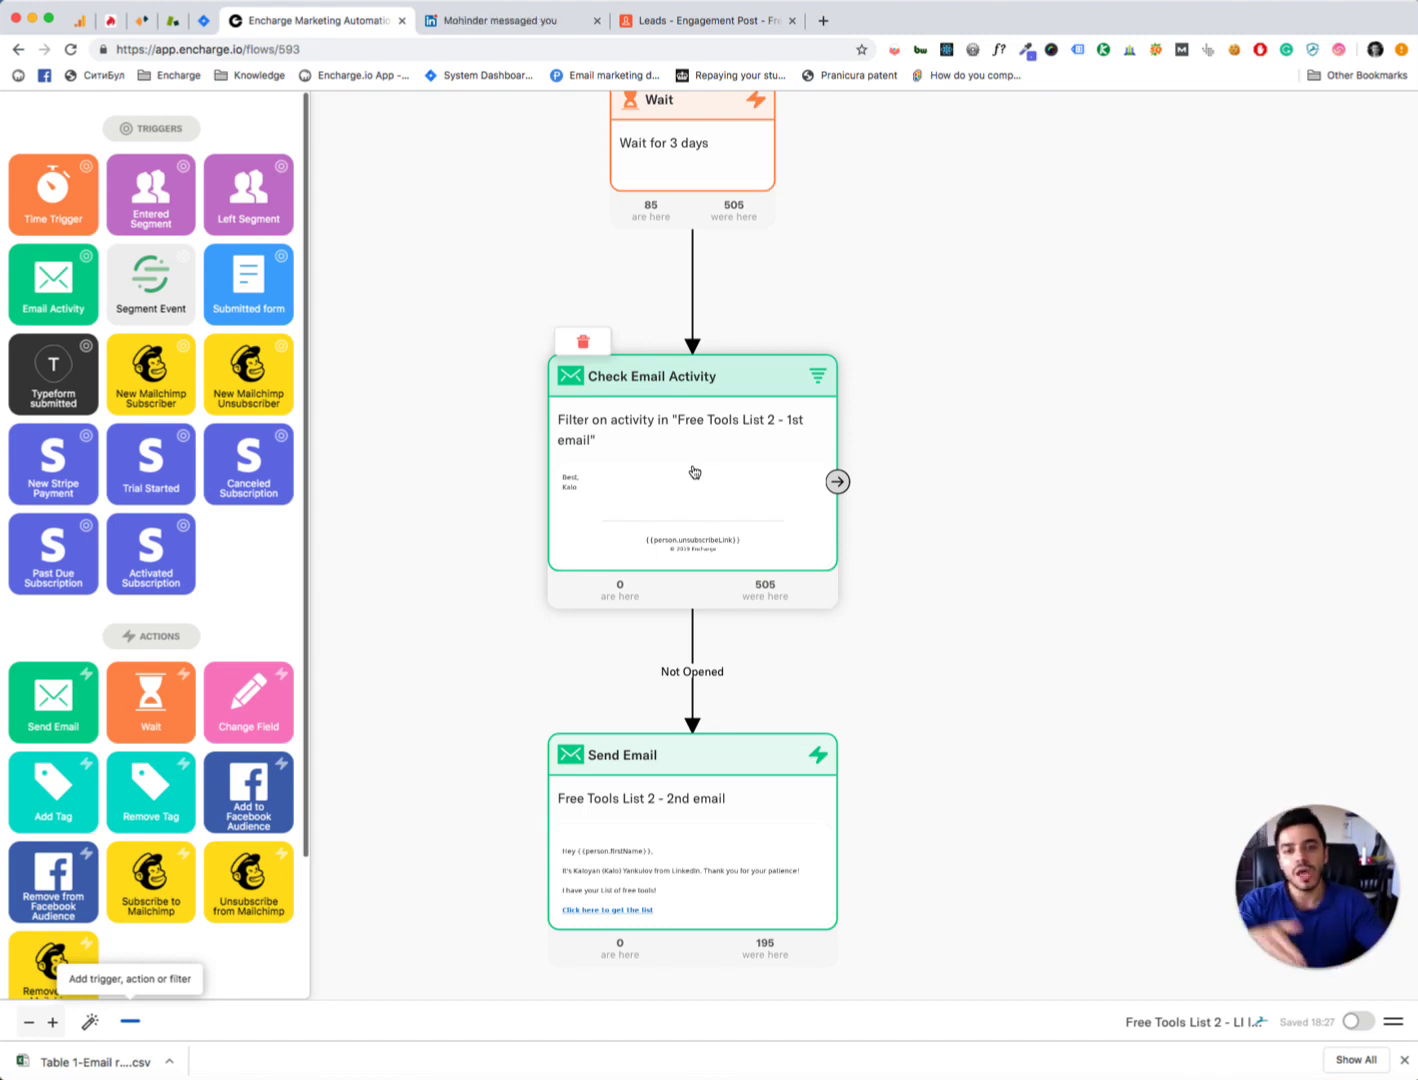
pyautogui.scroll(-3, 5, 967)
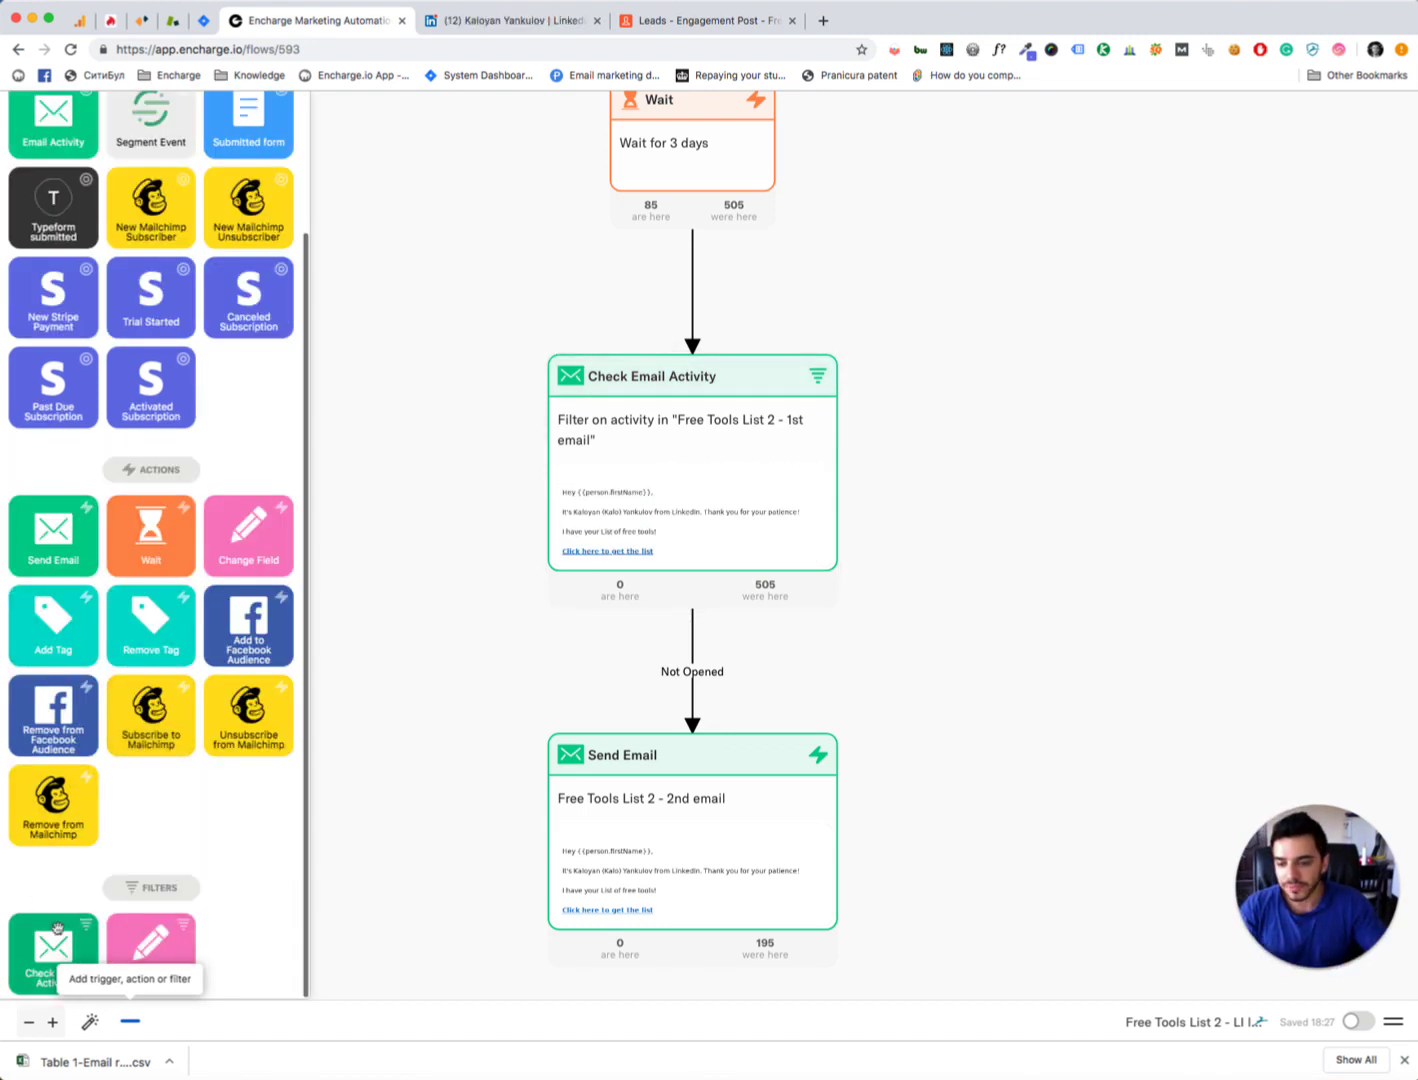
# Replace the old Not Opened edge with a new Not Opened connection from the filter to the second email
pyautogui.moveTo(20, 965); pyautogui.dragTo(60, 965)
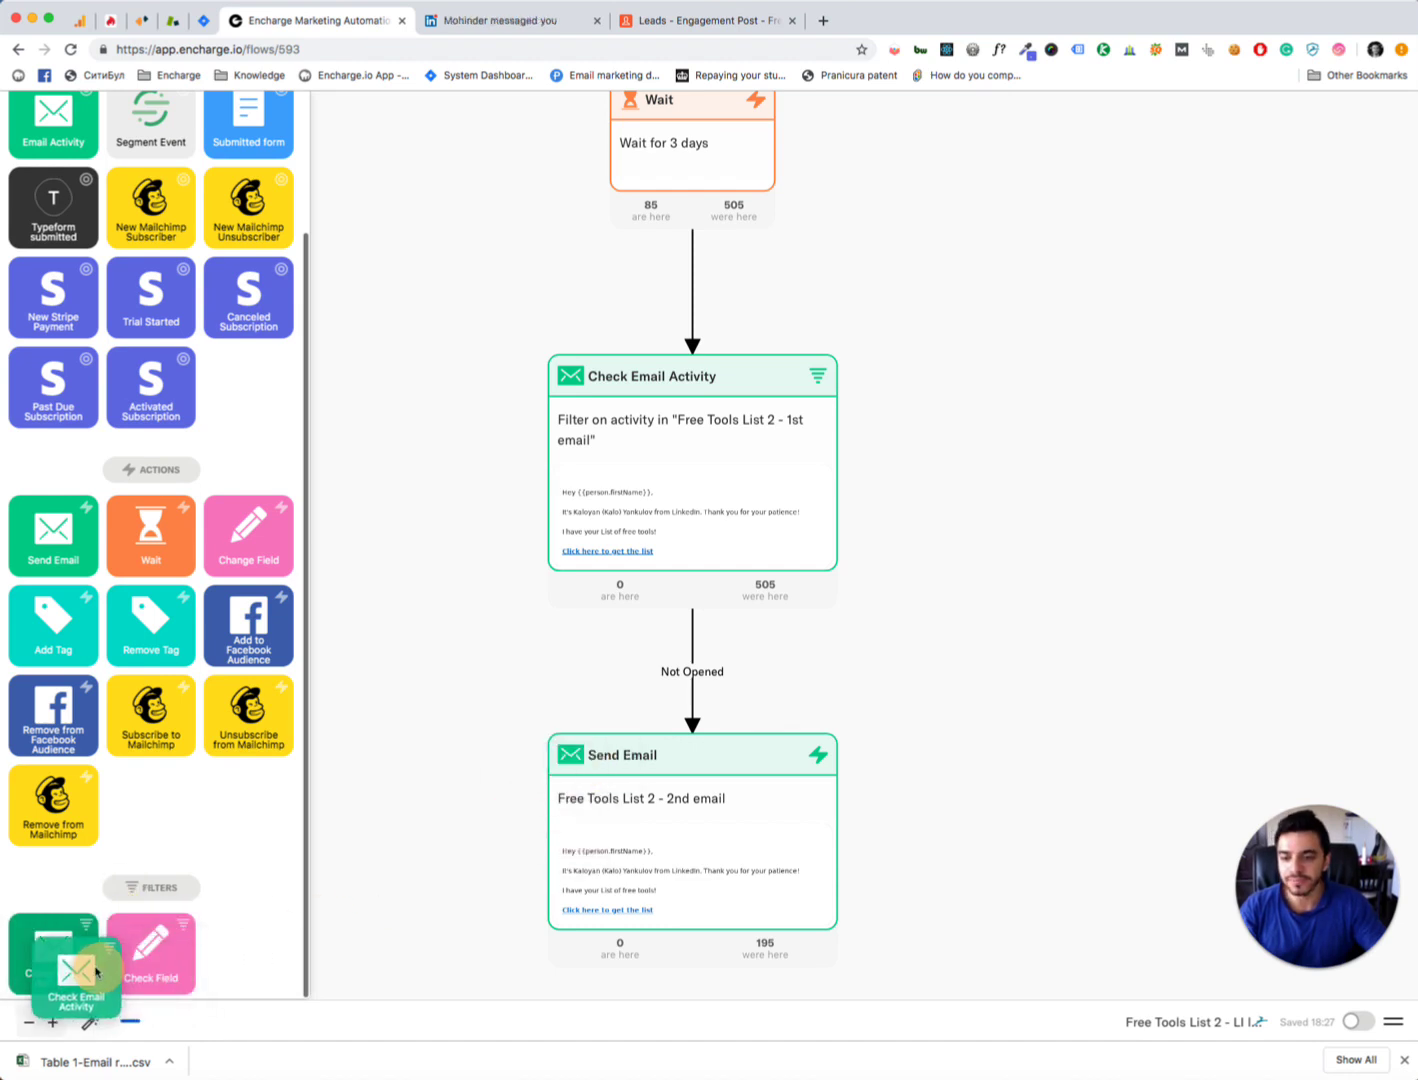
pyautogui.moveTo(839, 476)
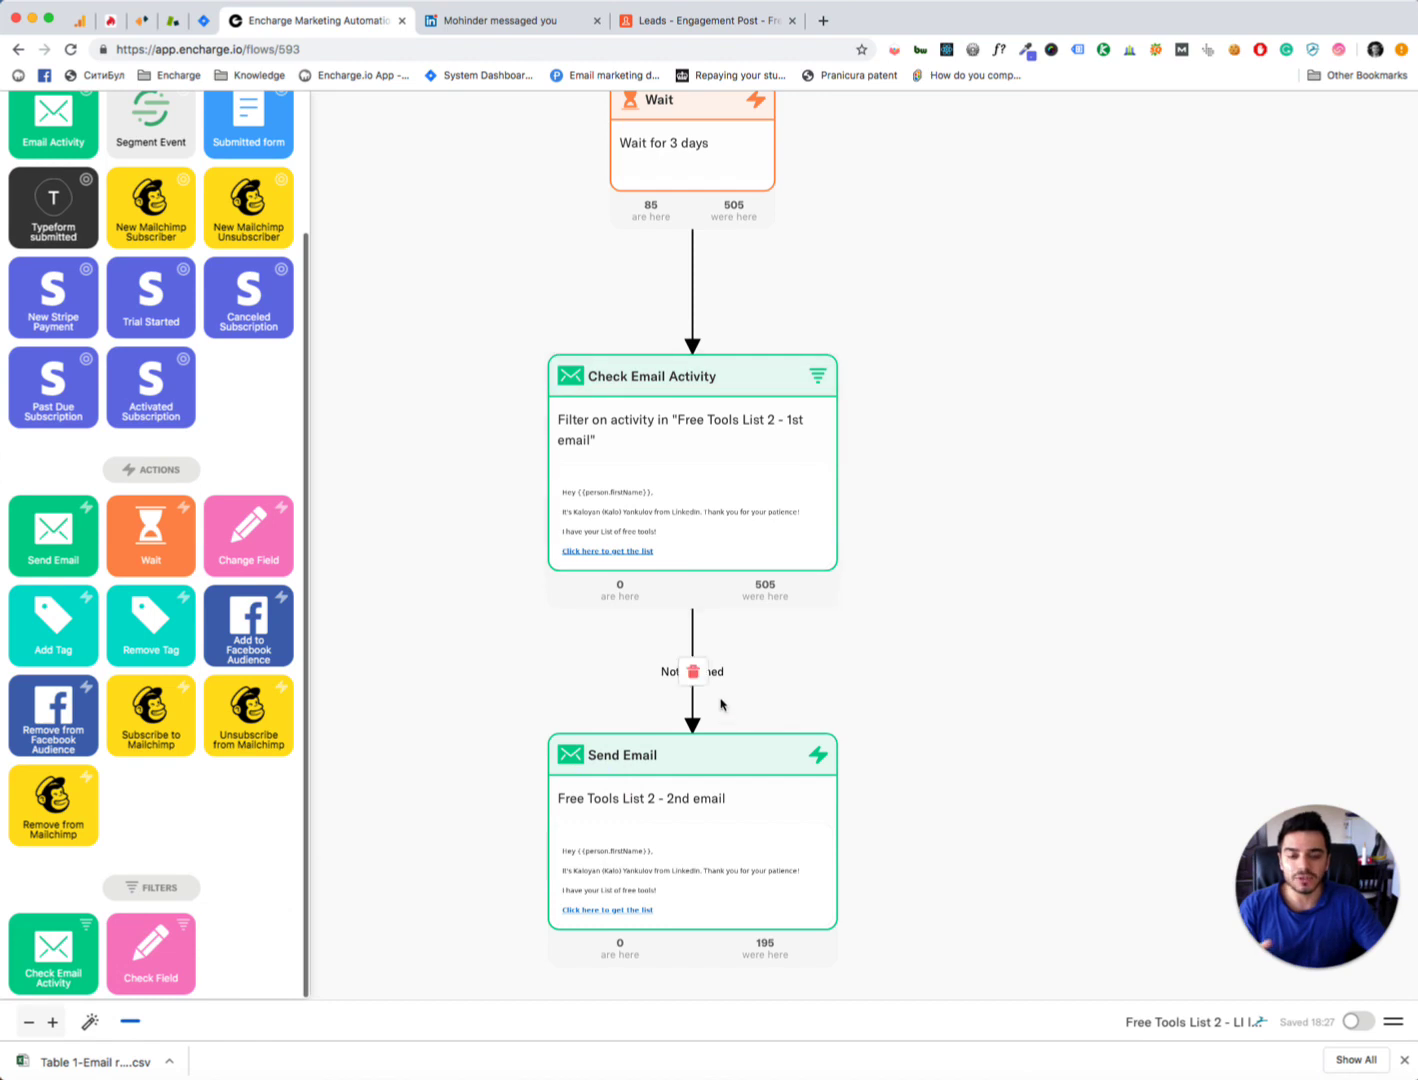
pyautogui.click(697, 677)
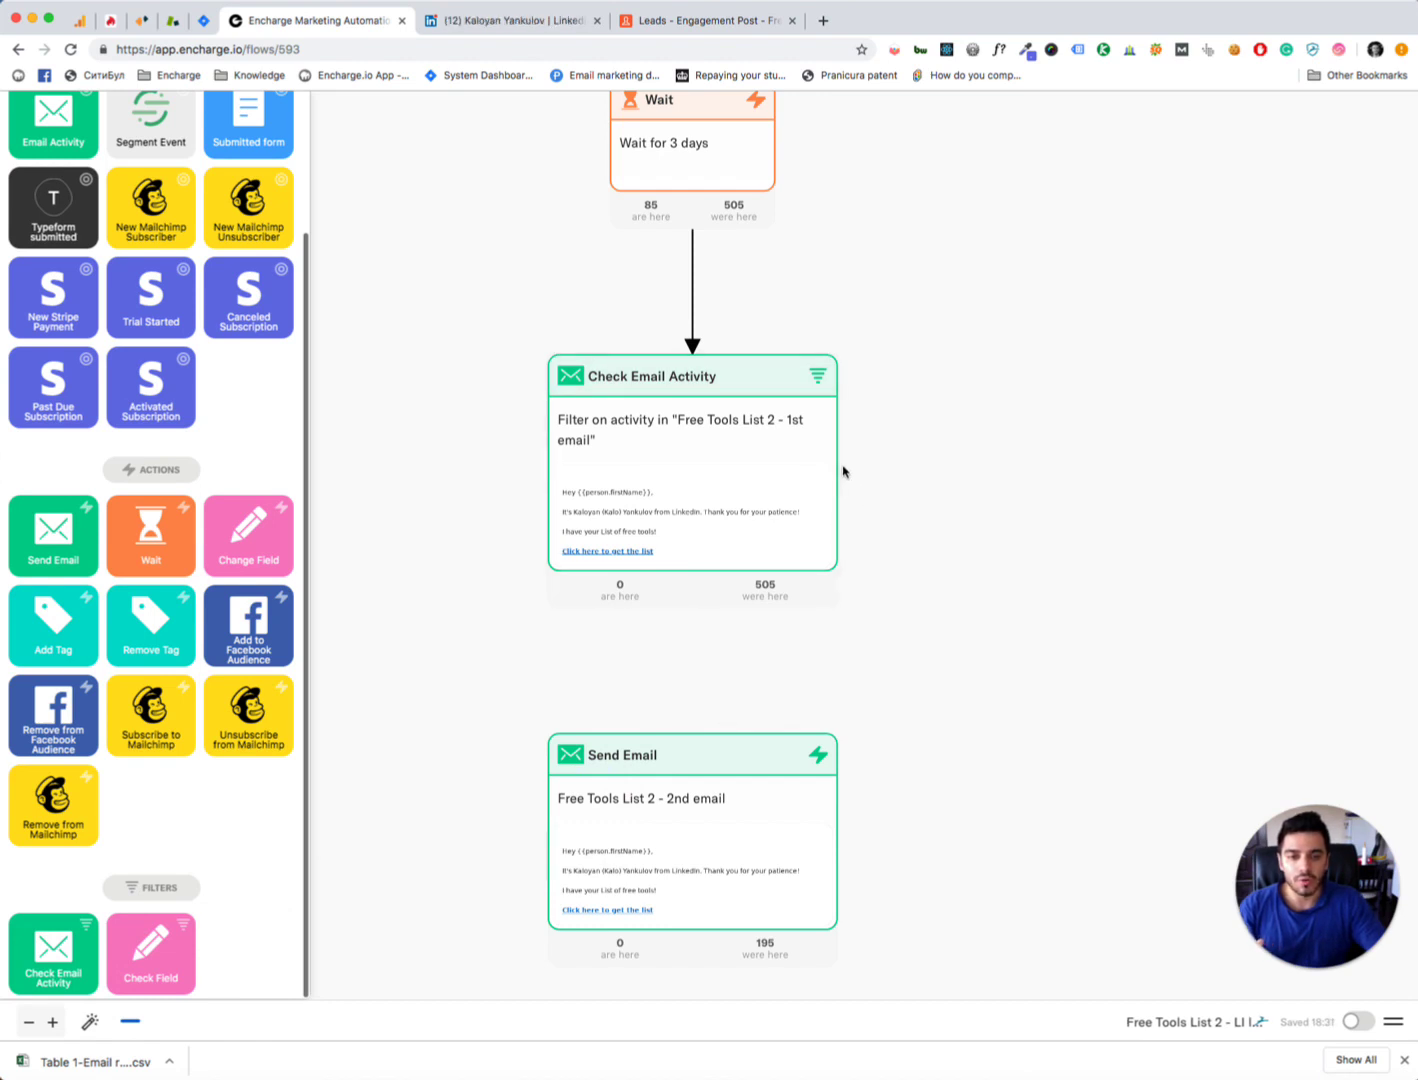
pyautogui.moveTo(839, 481)
pyautogui.moveTo(839, 481); pyautogui.dragTo(764, 742)
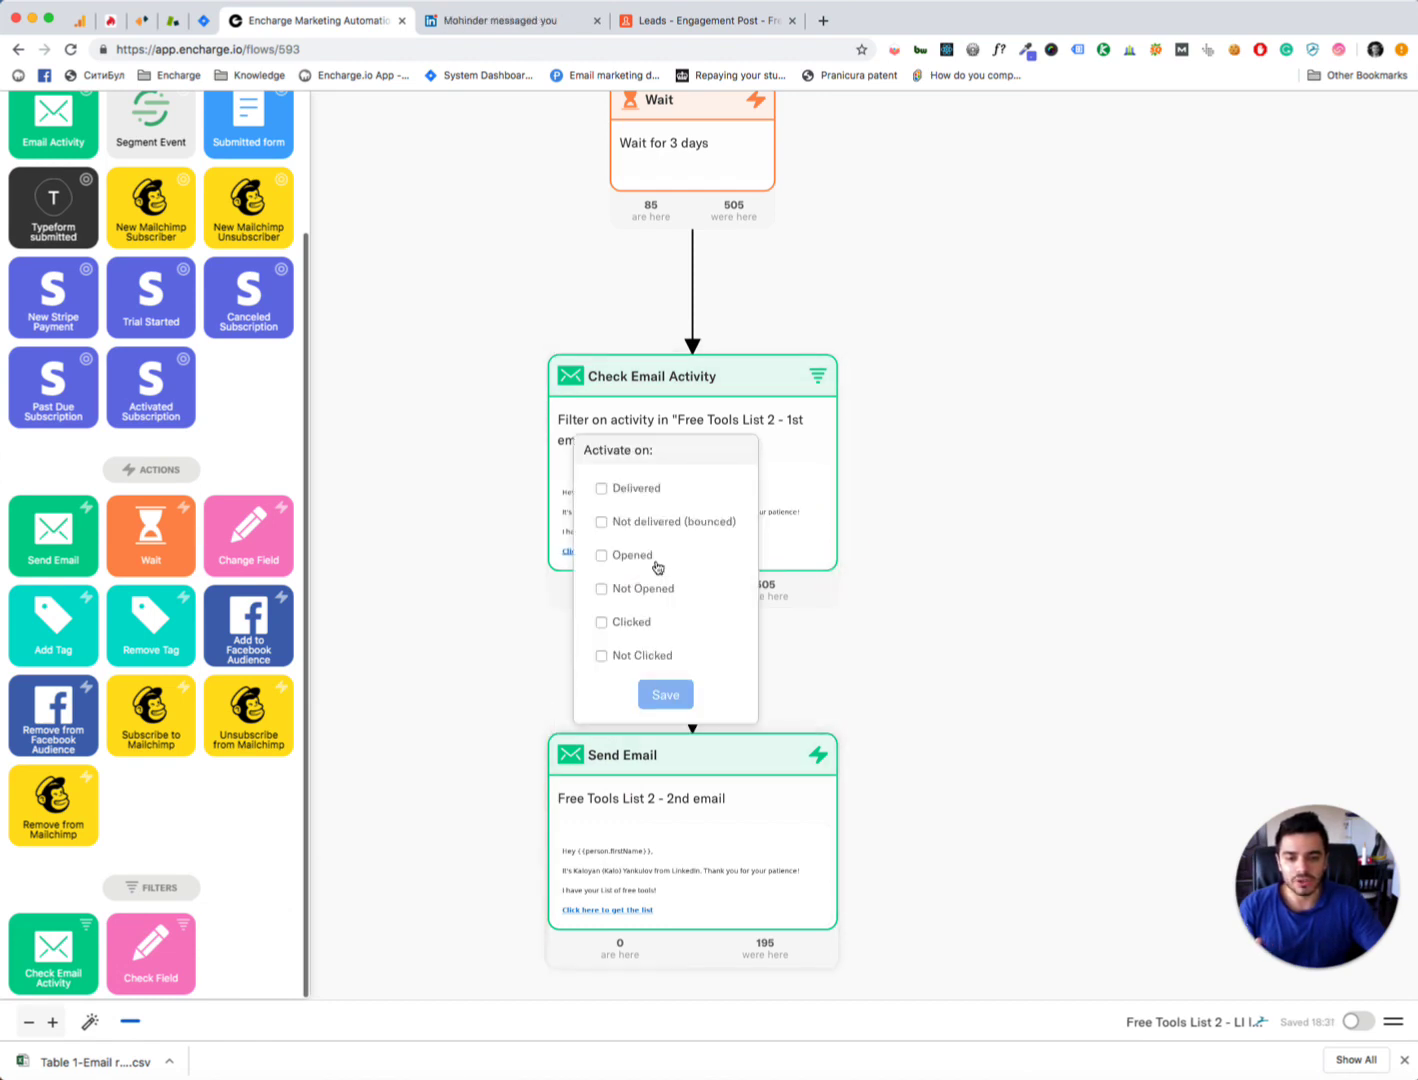
pyautogui.click(642, 590)
pyautogui.click(664, 694)
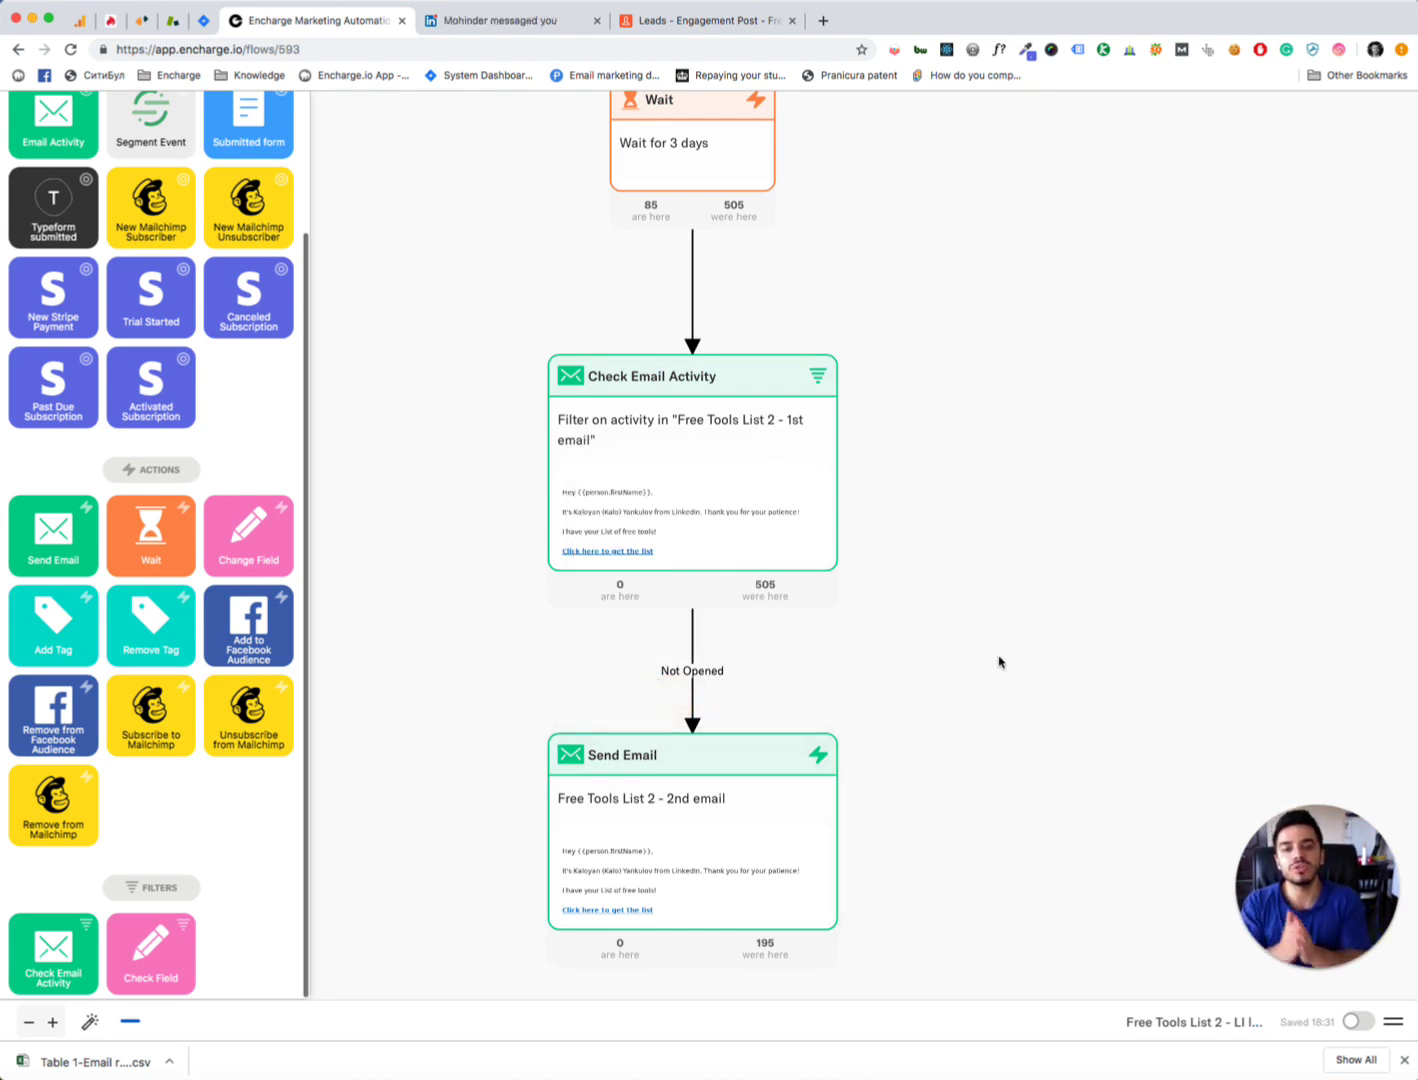
# Check the email activity filter's settings, then view the 2nd email's metrics: 191 delivered, 23% unique opens
pyautogui.moveTo(626, 520)
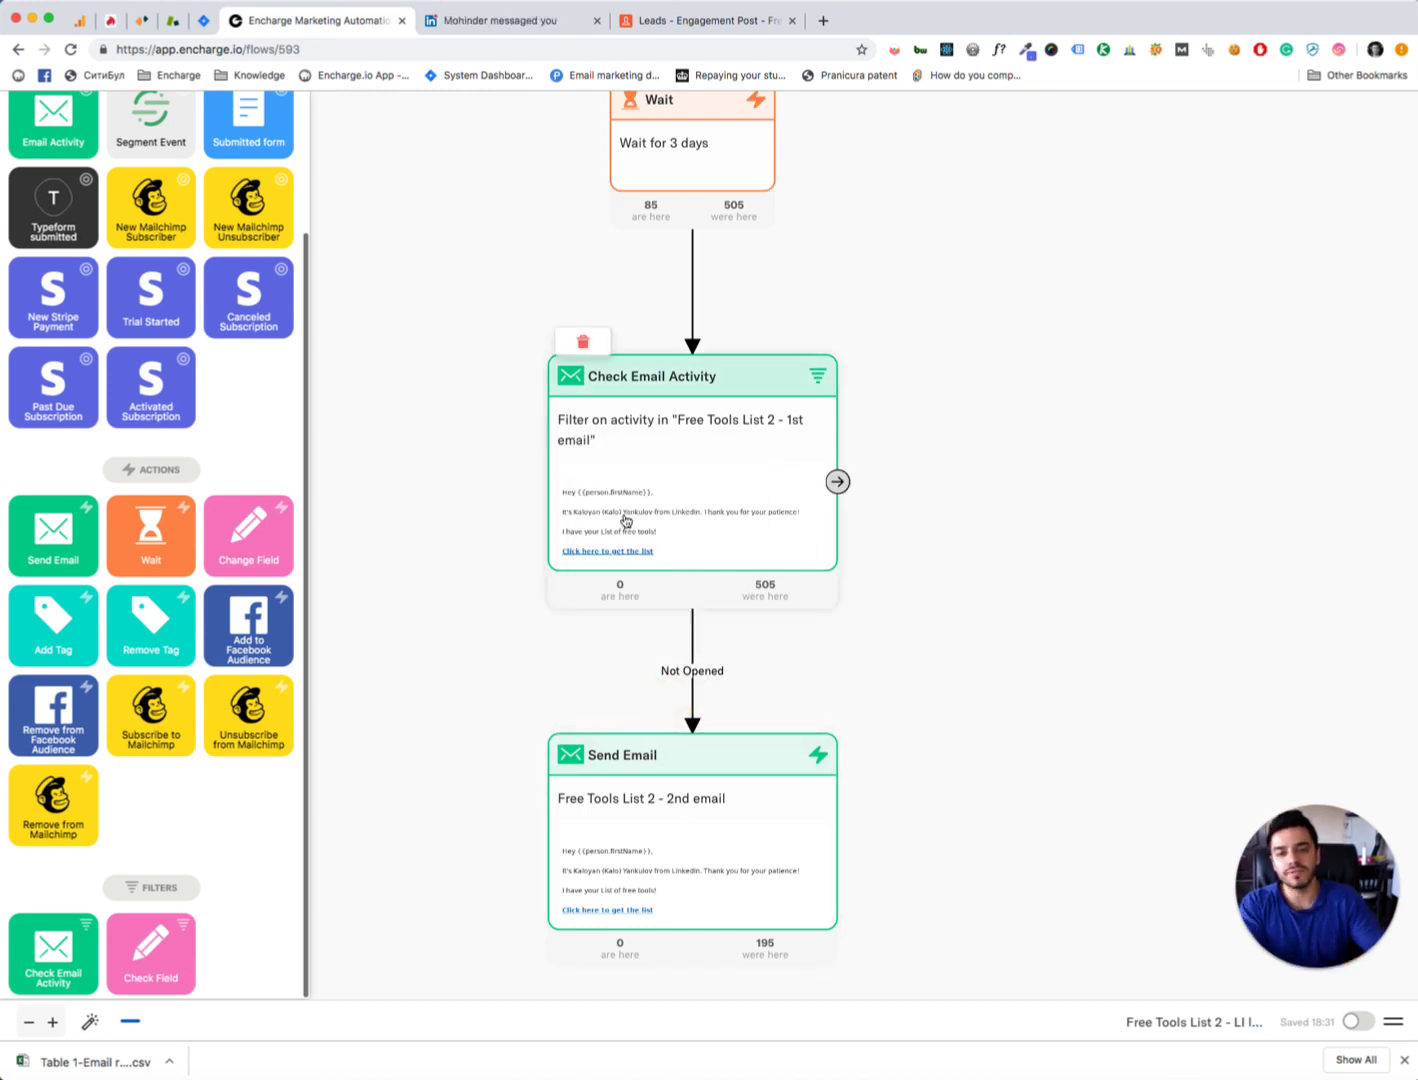
pyautogui.click(722, 460)
pyautogui.click(978, 364)
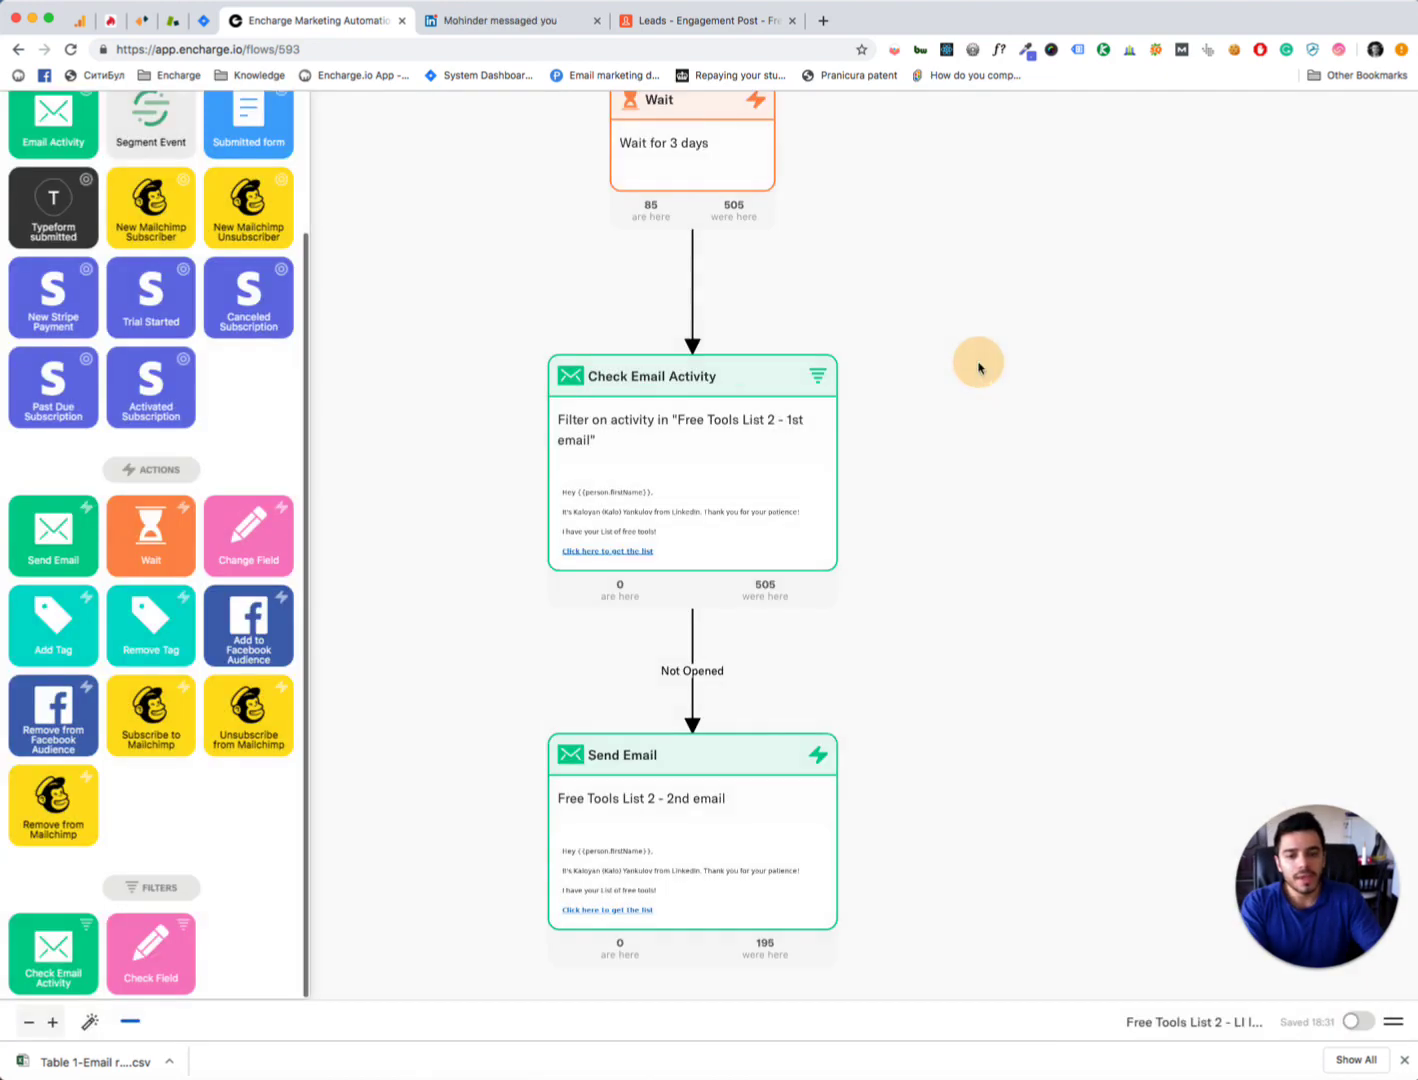
pyautogui.click(766, 763)
pyautogui.click(1399, 183)
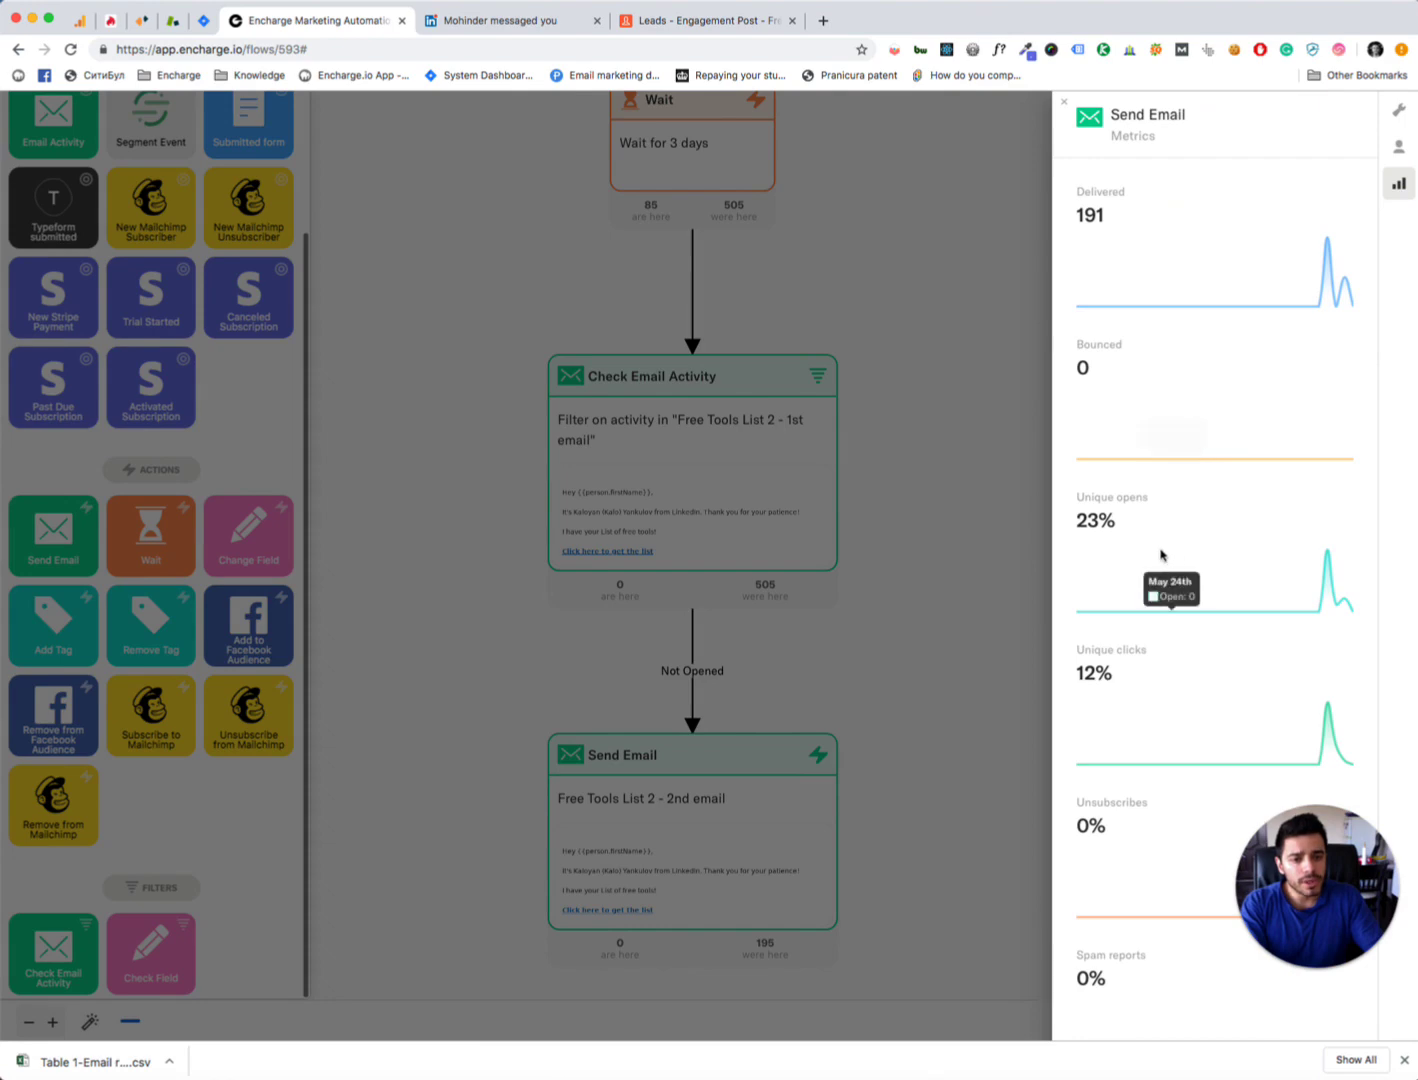
# Note the 23% unique opens rate, close the 2nd email's metrics, and zoom out on the flow
pyautogui.moveTo(1121, 521); pyautogui.dragTo(1076, 510)
pyautogui.click(1150, 518)
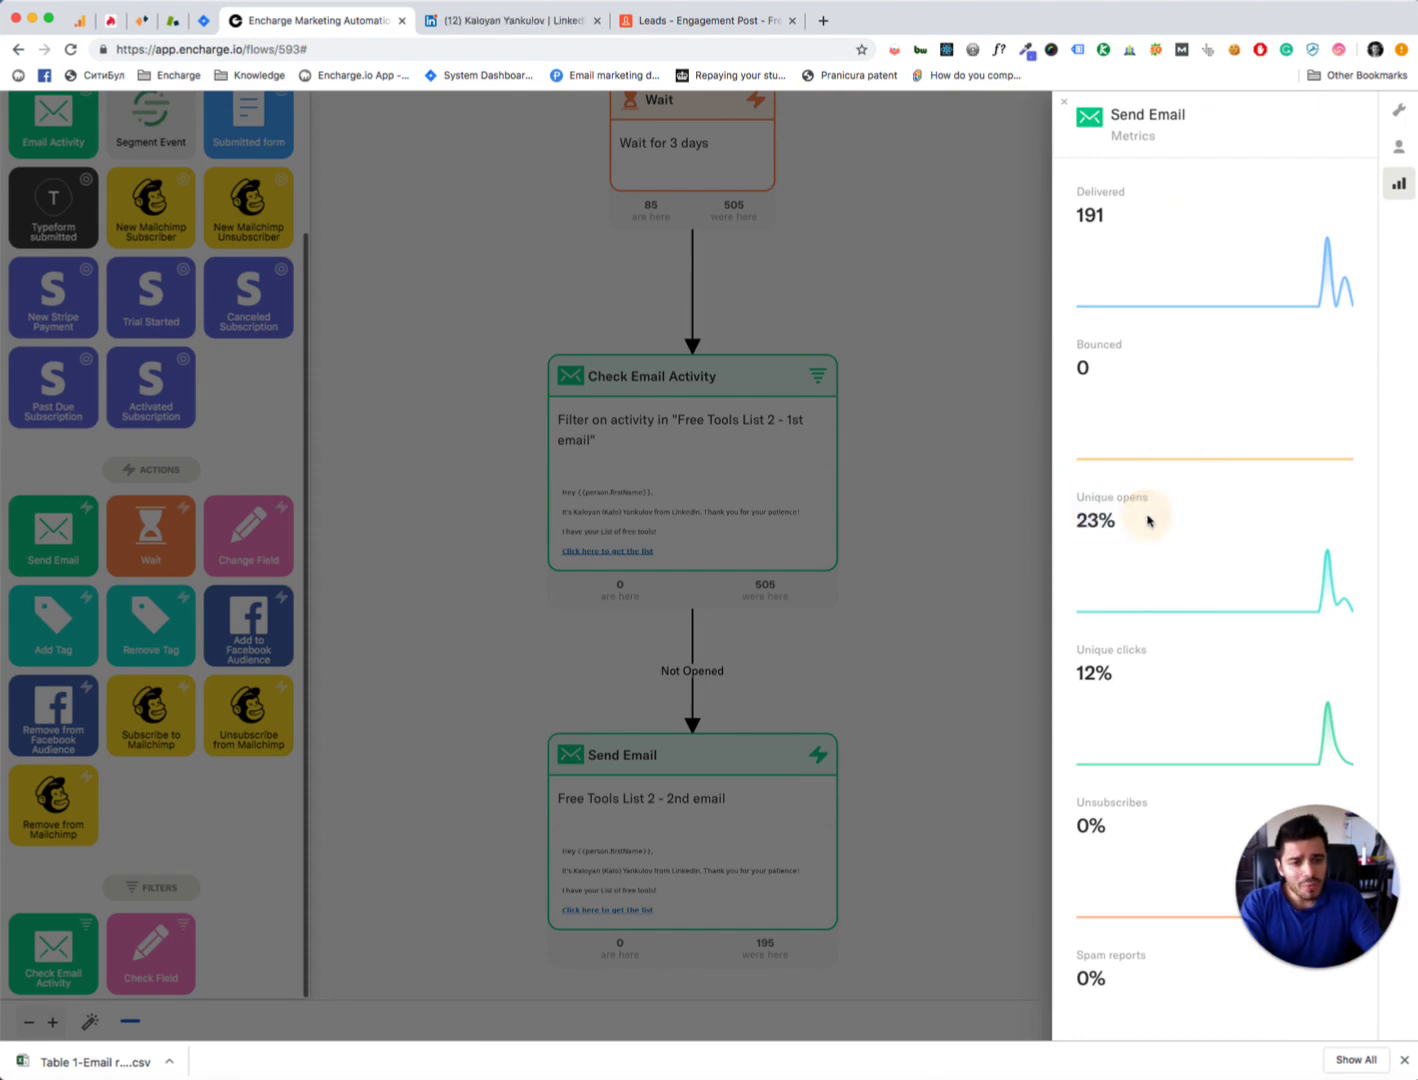
pyautogui.click(943, 528)
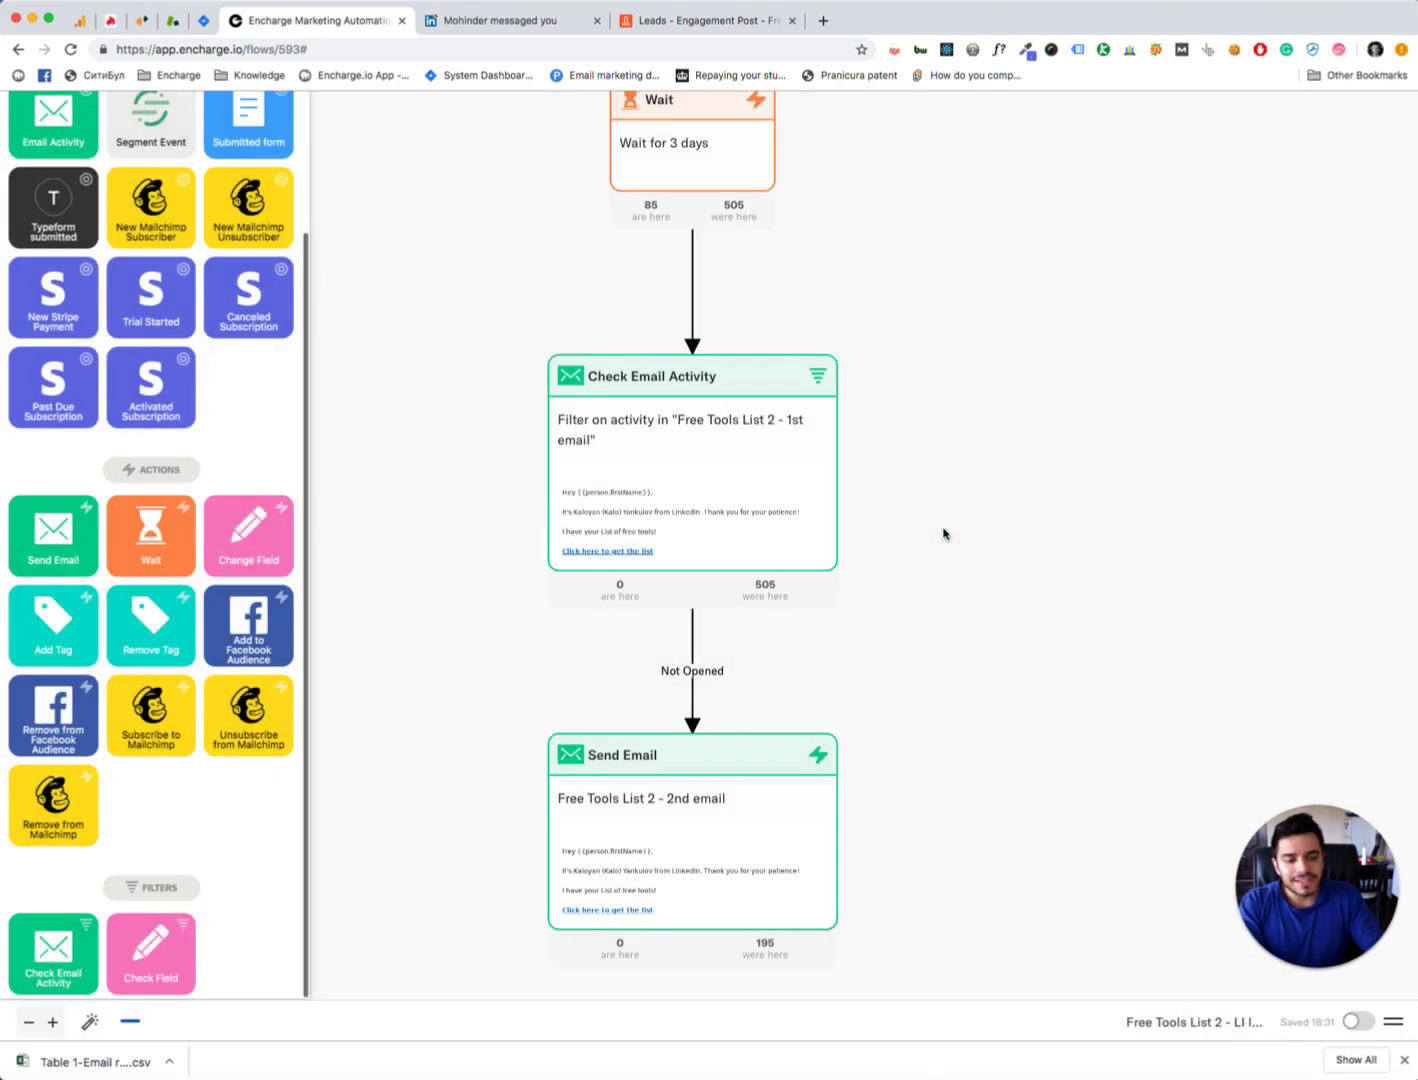
pyautogui.scroll(-1, 981, 495)
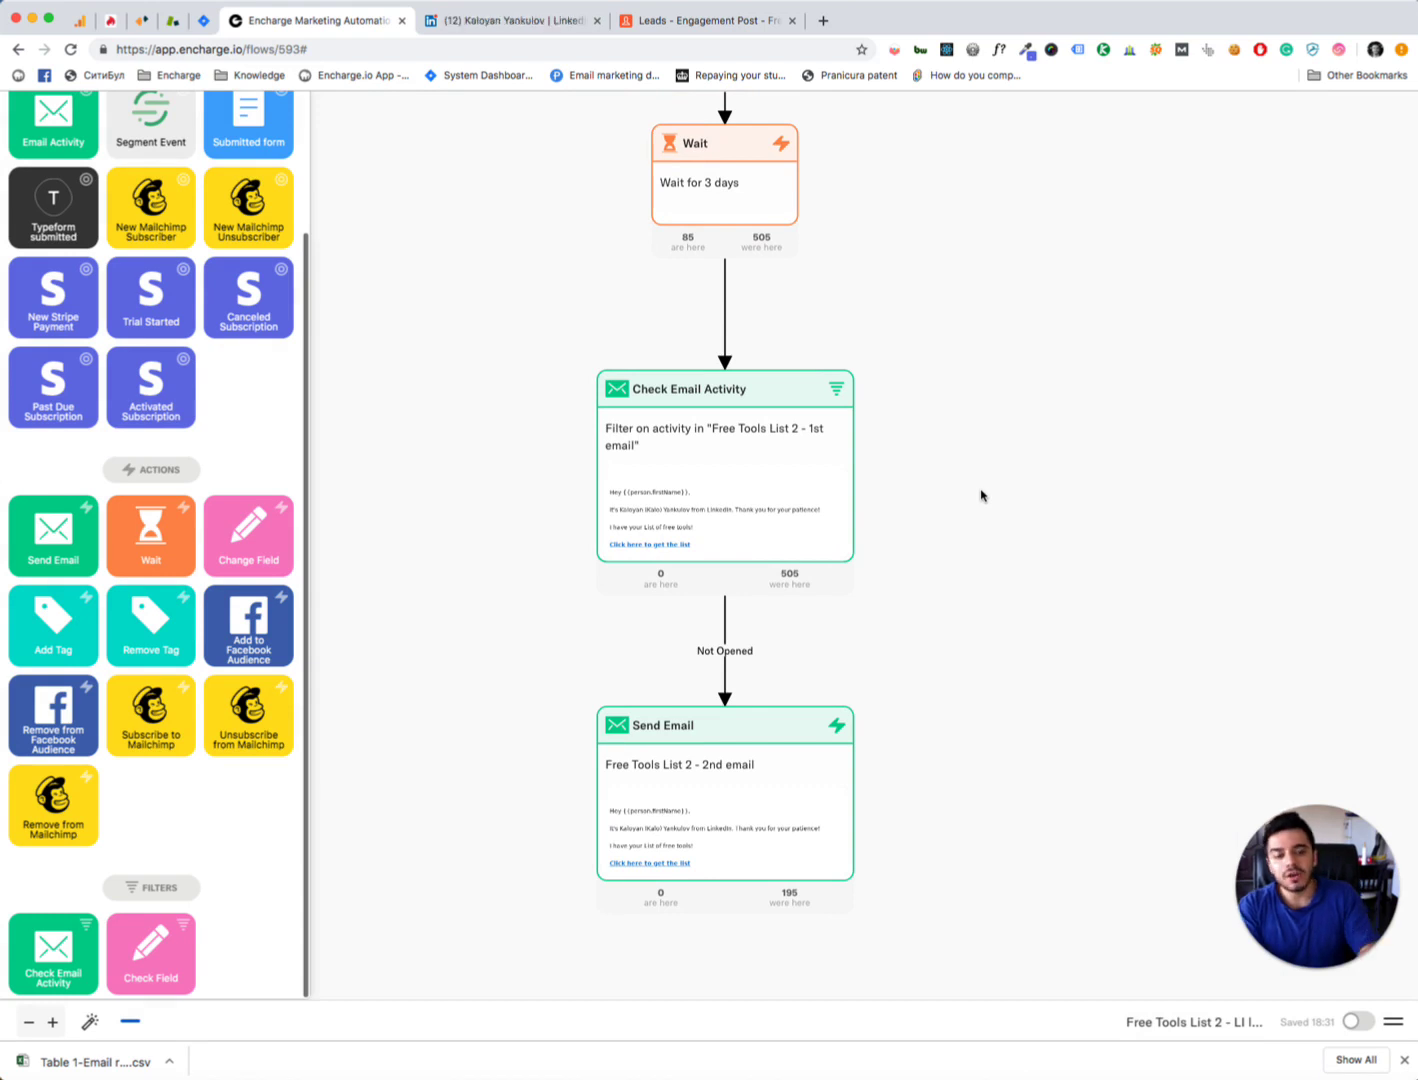